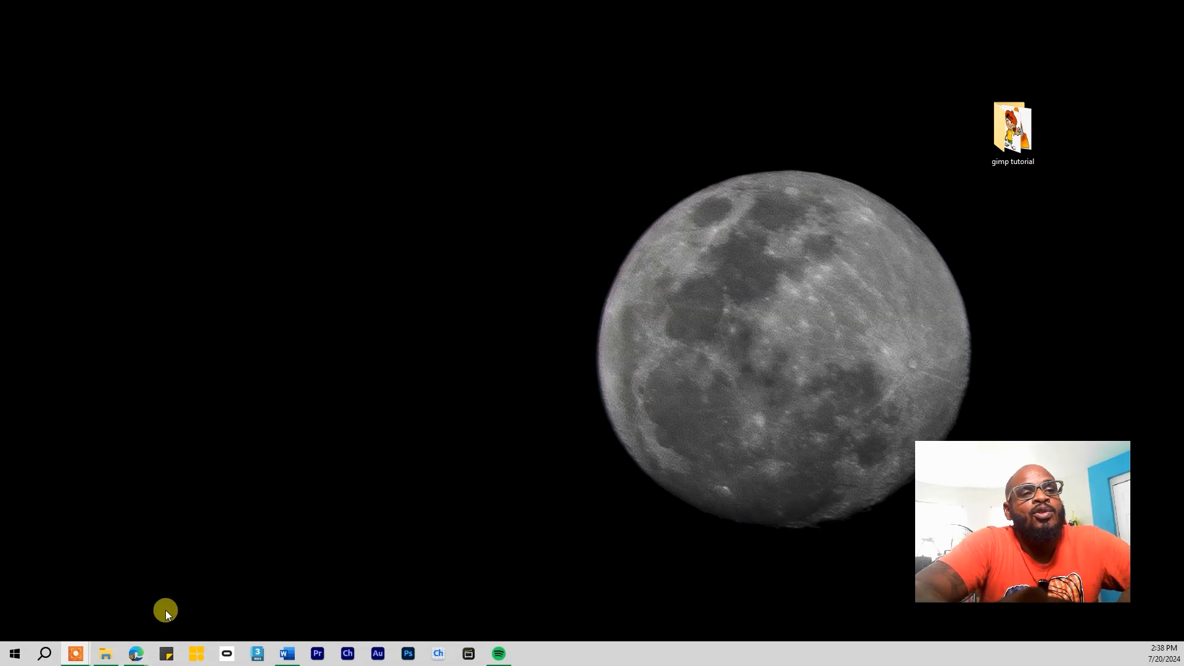
{"action": "mouse_move", "coordinate": [138, 652]}
{"action": "left_click", "coordinate": [188, 610]}
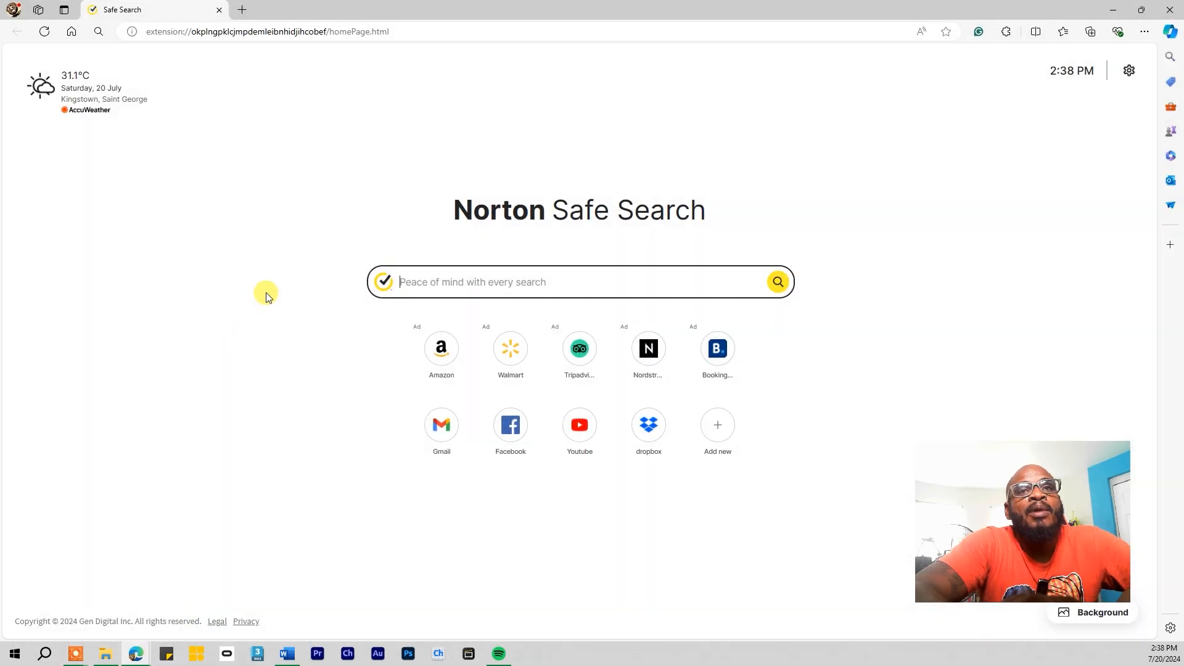
{"action": "left_click", "coordinate": [287, 38]}
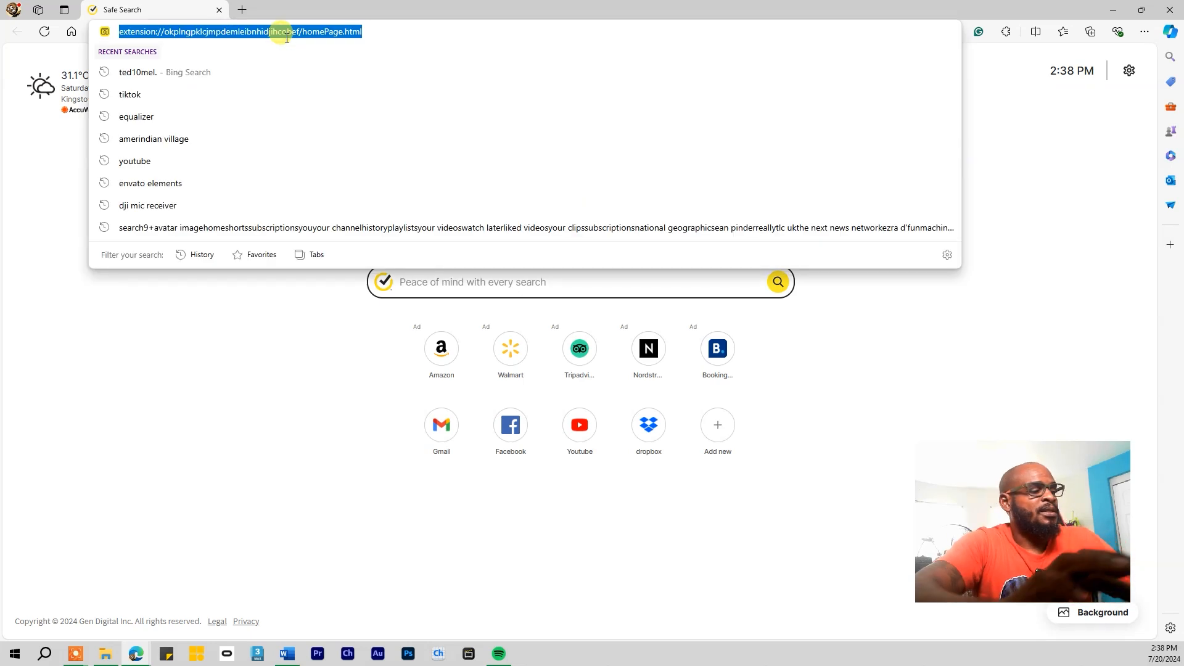
{"action": "type", "text": "www."}
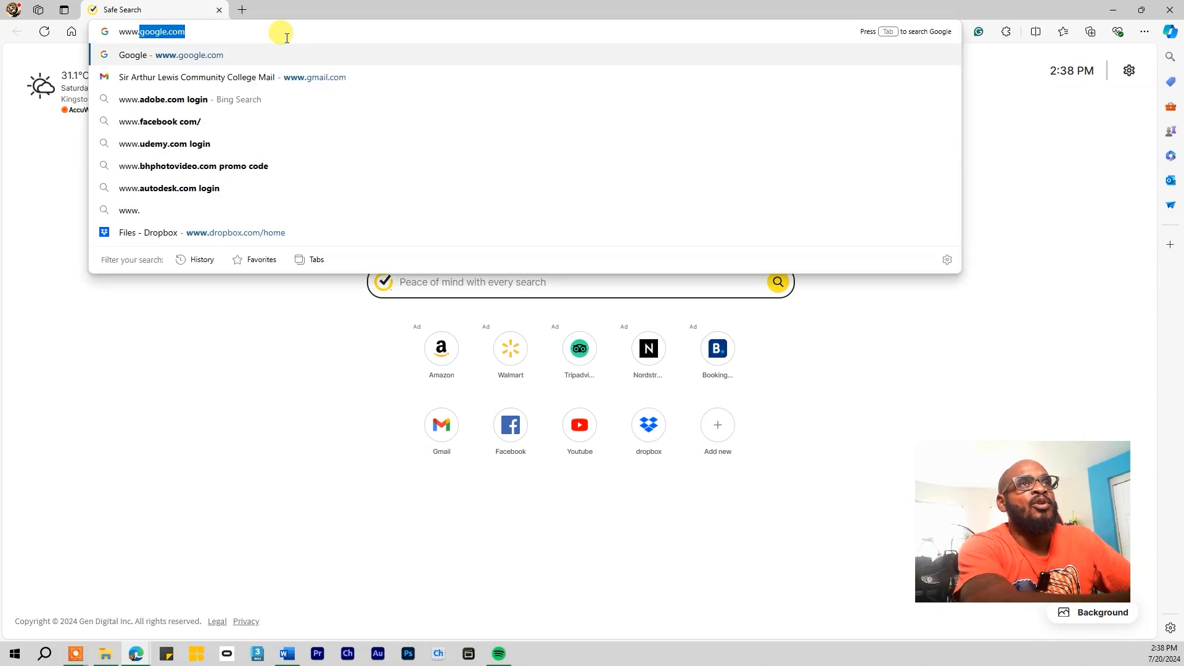
{"action": "type", "text": "gimp"}
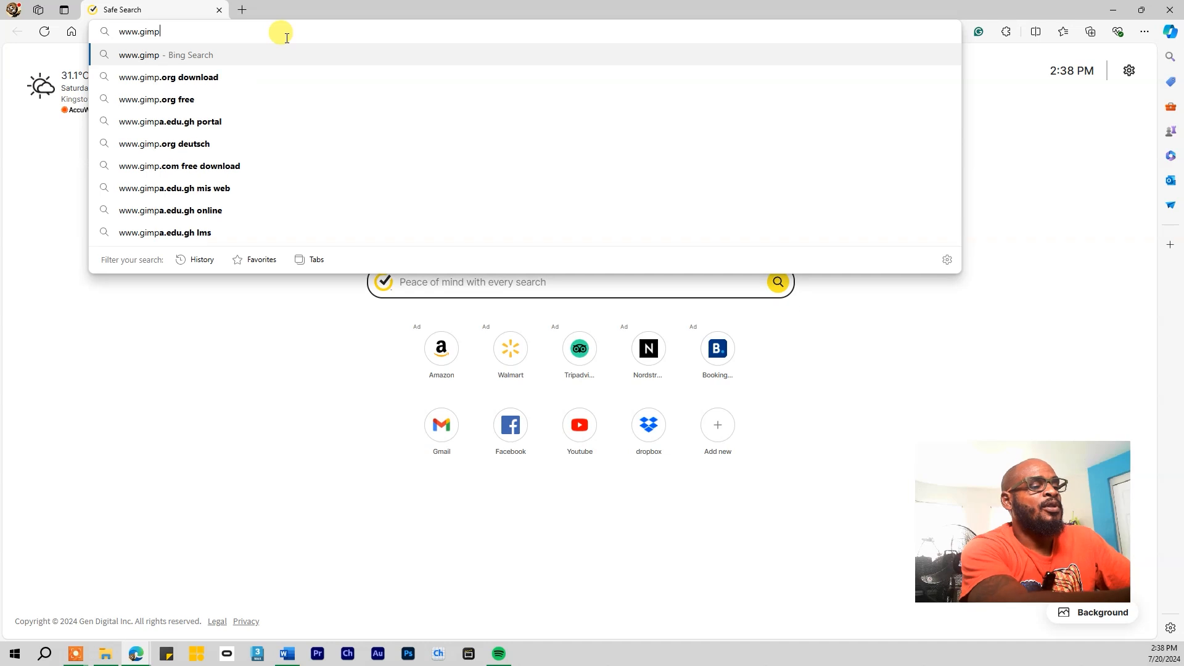
{"action": "type", "text": ".org"}
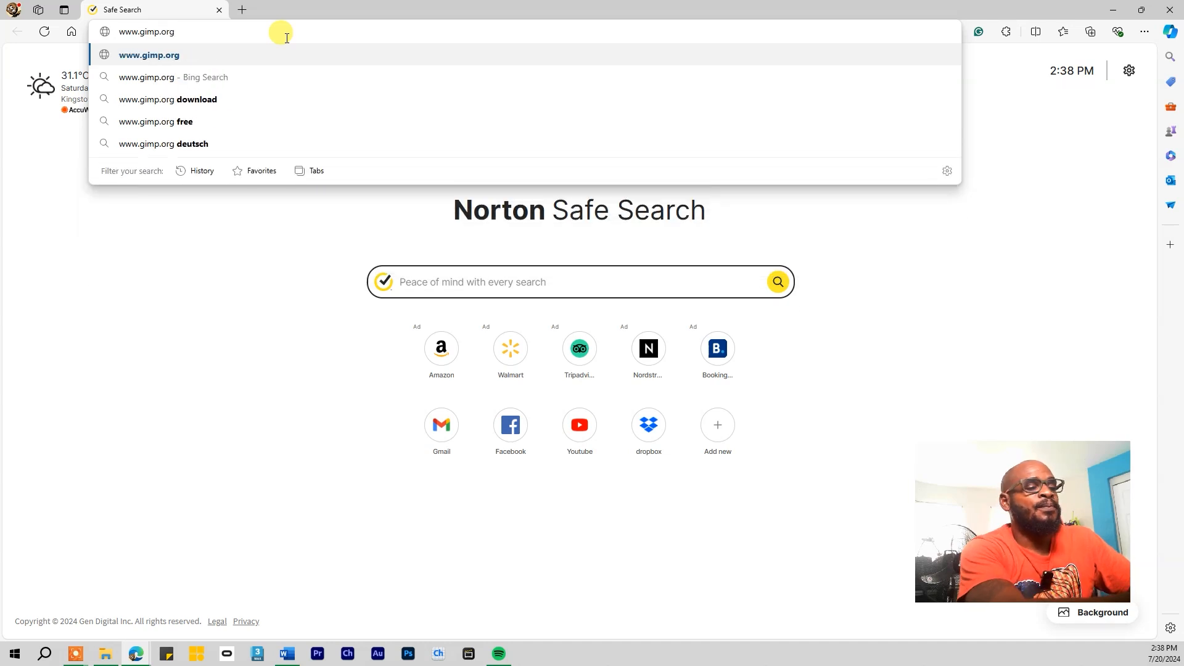
{"action": "key", "text": "Return"}
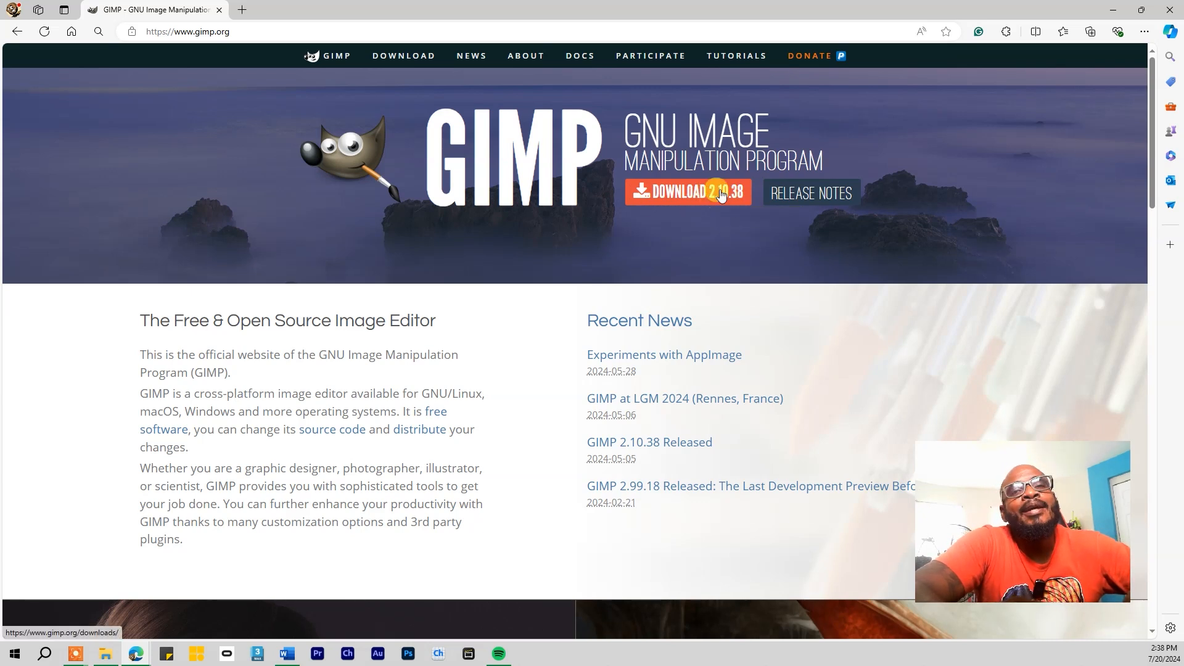
Go to the GIMP downloads page and directly download the GIMP 2.10.38 Windows installer
{"action": "left_click", "coordinate": [672, 196]}
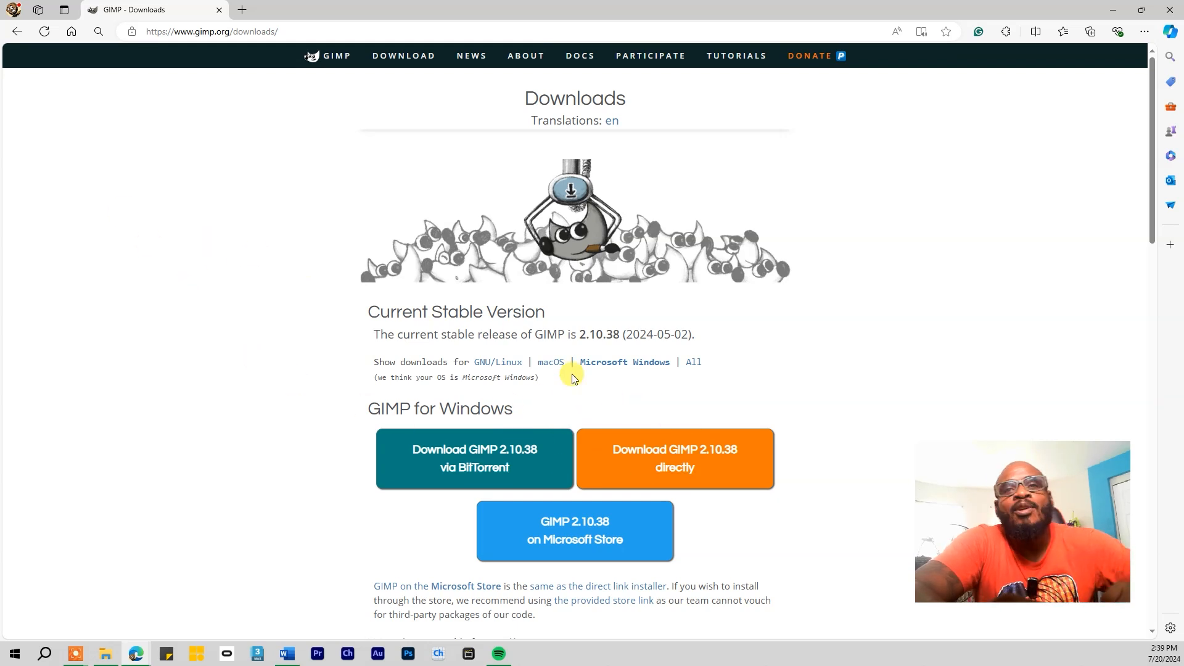
{"action": "left_click", "coordinate": [666, 455]}
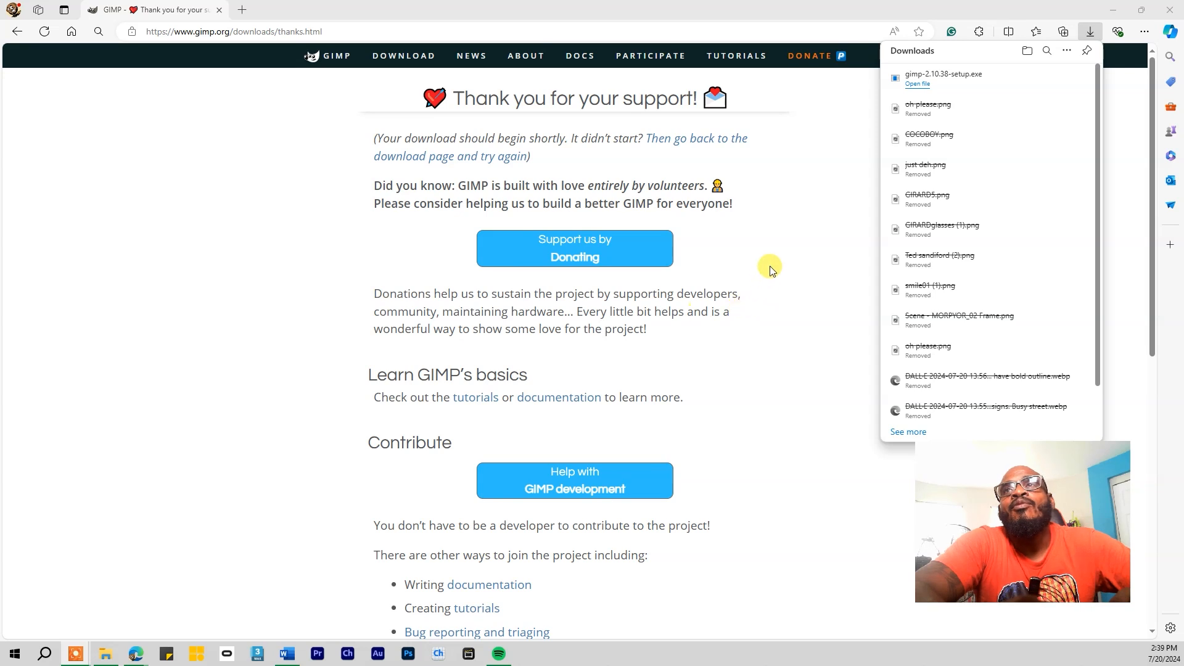
Launch gimp-2.10.38-setup.exe, installing for all users with English as the setup language
{"action": "left_click", "coordinate": [919, 84]}
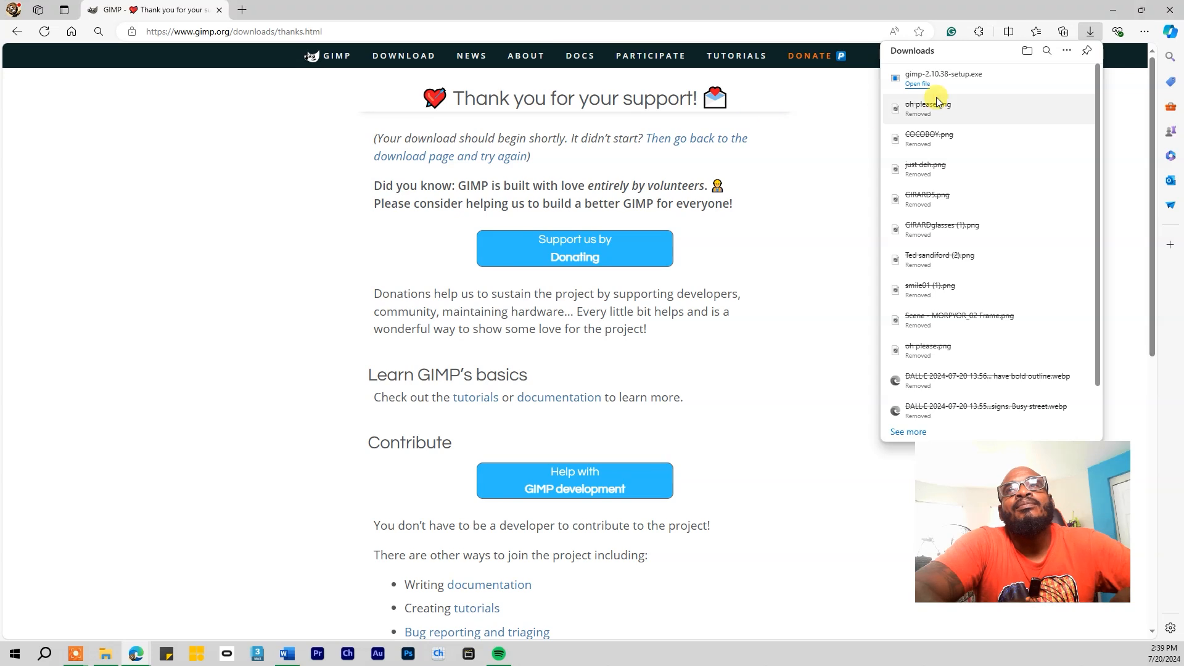
{"action": "left_click", "coordinate": [917, 84]}
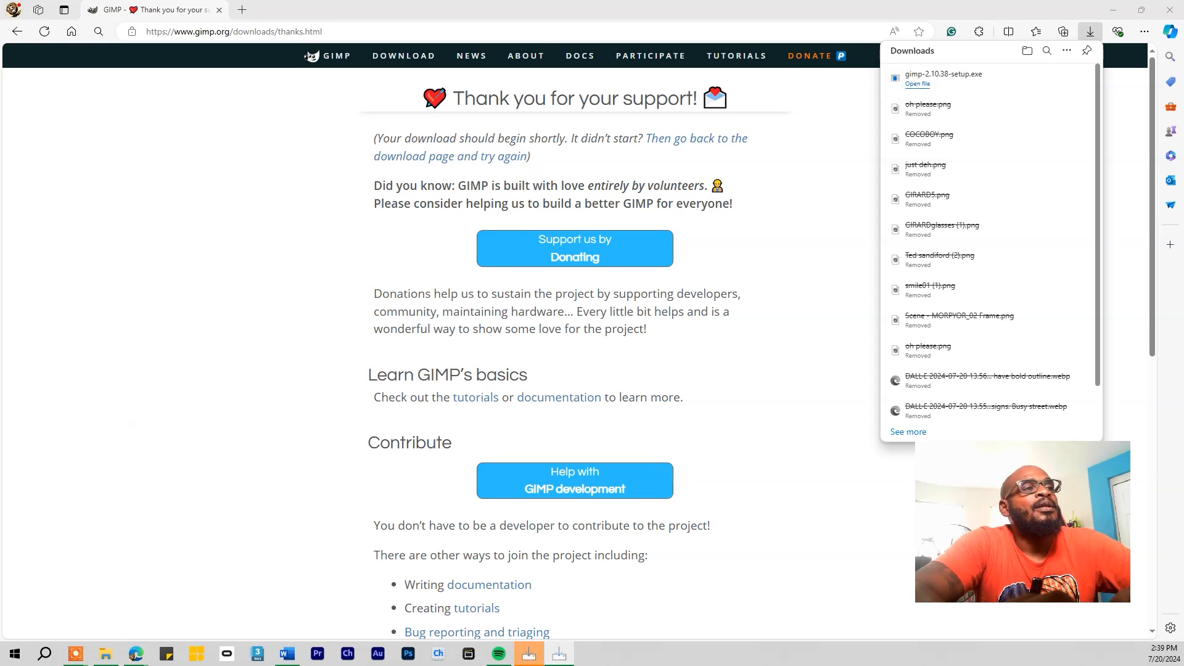
{"action": "left_click_drag", "start_coordinate": [718, 273], "coordinate": [677, 272]}
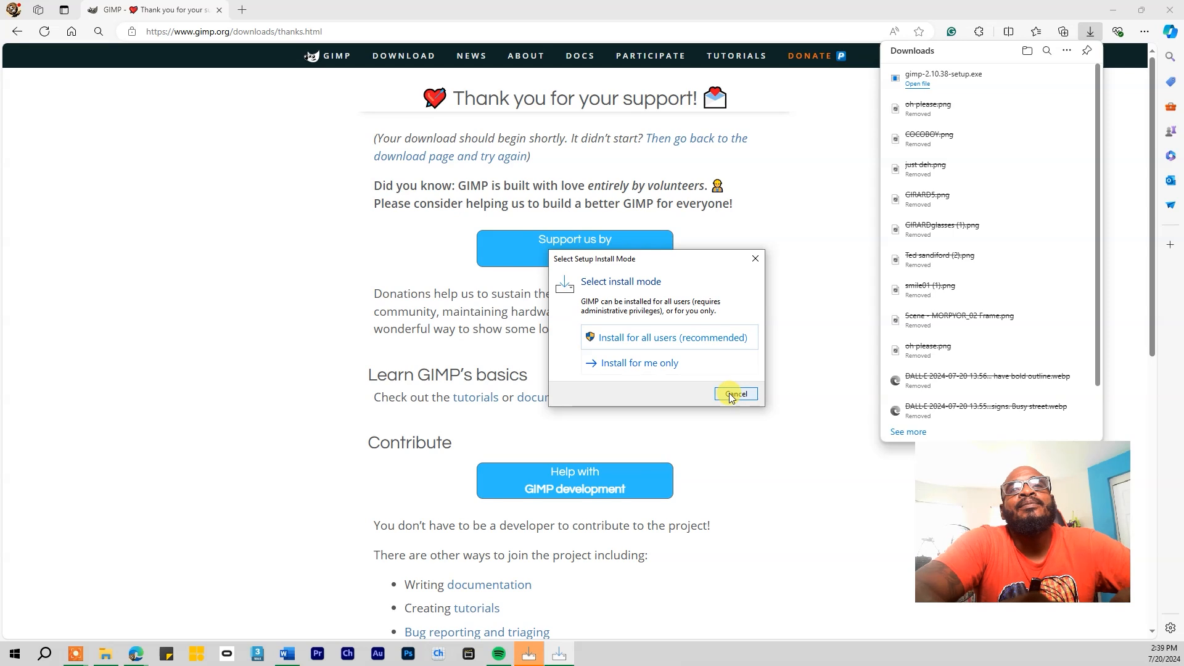
{"action": "left_click", "coordinate": [677, 350]}
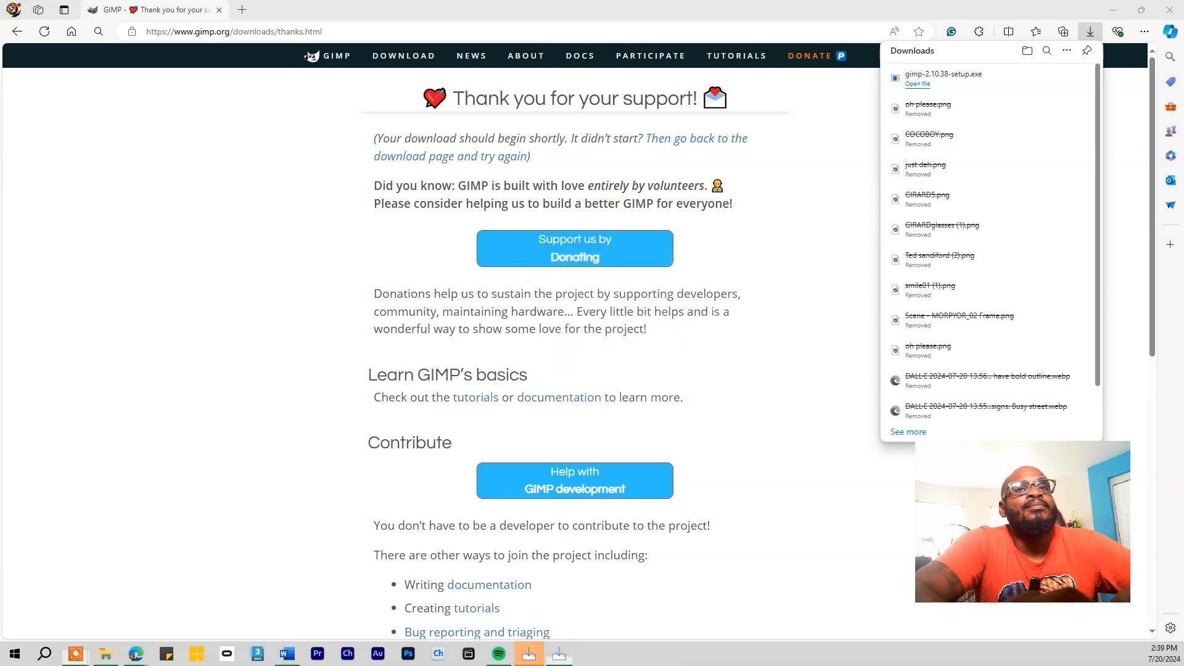
{"action": "mouse_move", "coordinate": [546, 290]}
{"action": "left_mouse_down"}
{"action": "mouse_move", "coordinate": [508, 232]}
{"action": "mouse_move", "coordinate": [449, 268]}
{"action": "mouse_move", "coordinate": [534, 309]}
{"action": "left_mouse_up"}
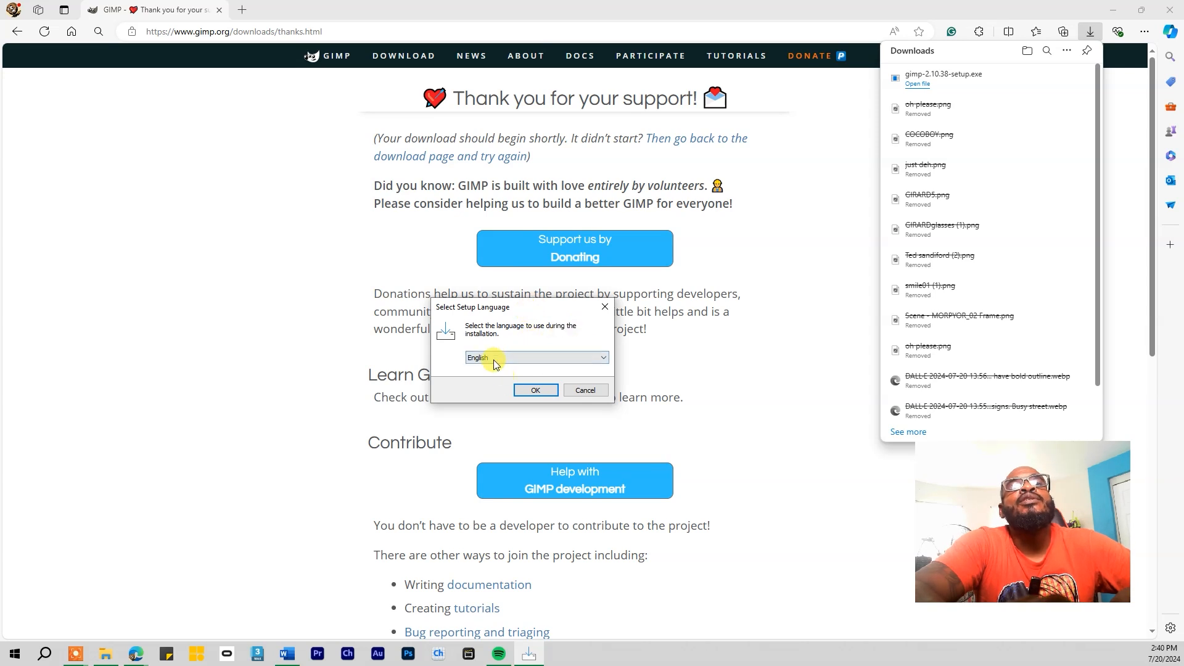
{"action": "left_click", "coordinate": [541, 394]}
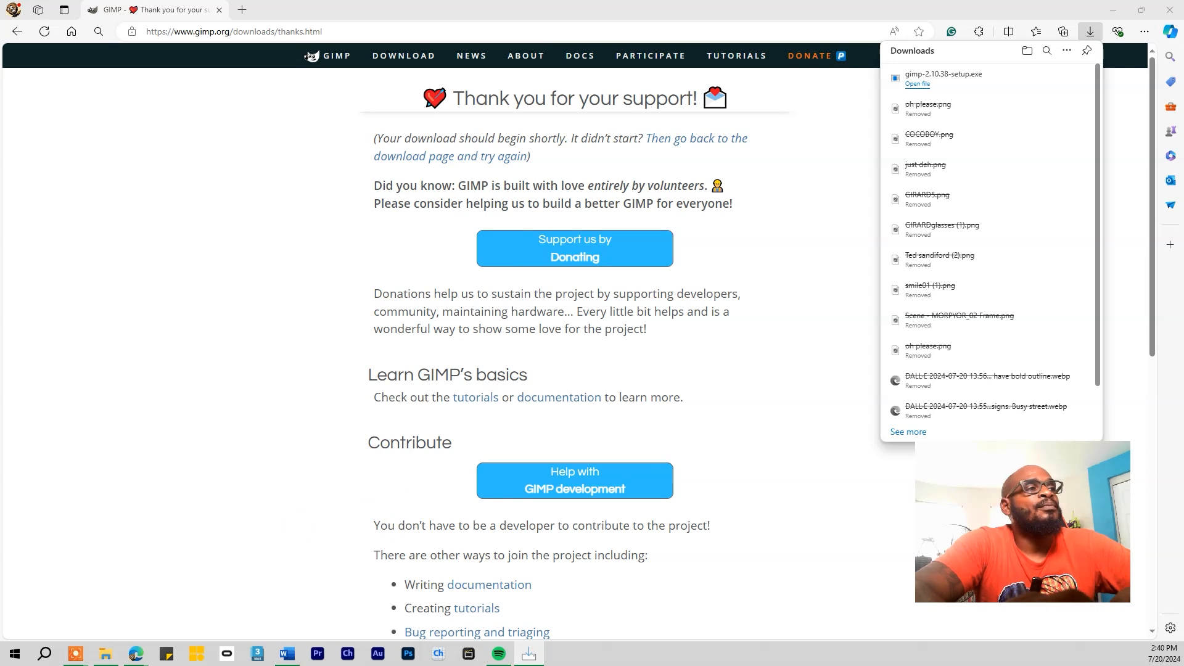
Run the GIMP installation and close the finished setup wizard
{"action": "left_click_drag", "start_coordinate": [631, 193], "coordinate": [590, 225]}
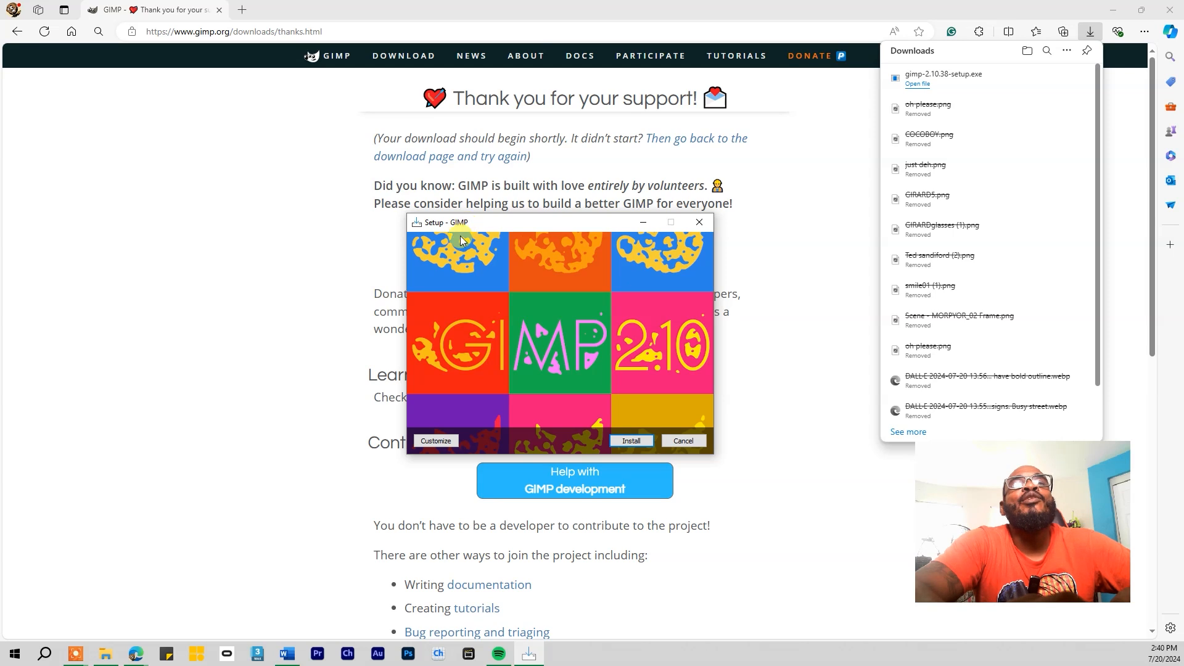
{"action": "left_click", "coordinate": [632, 441]}
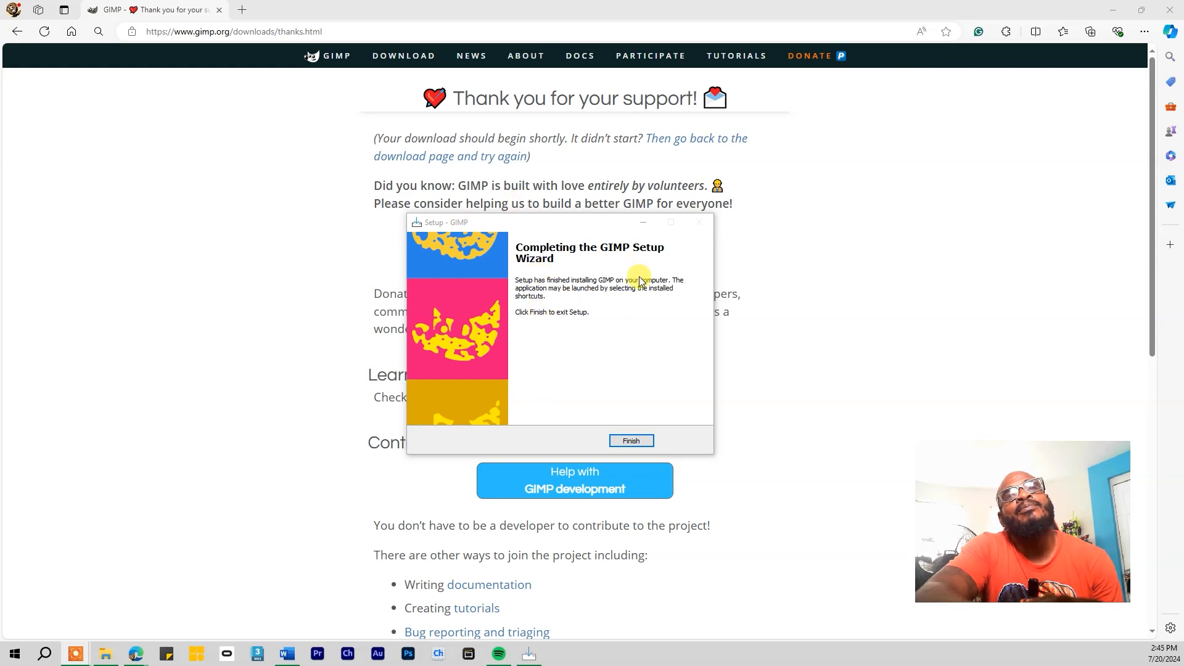
{"action": "left_click", "coordinate": [633, 441]}
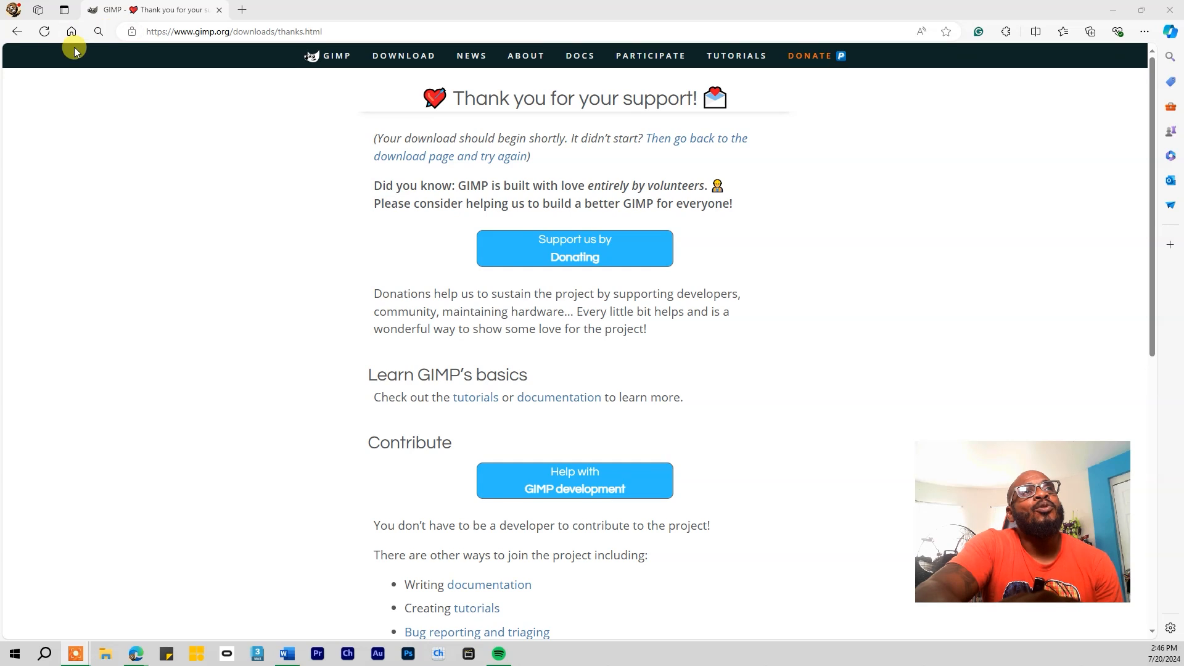
Minimize Edge, move the GIMP 2.10.38 shortcut to the upper left, and launch GIMP from it
{"action": "left_click", "coordinate": [1116, 15]}
{"action": "left_click", "coordinate": [1115, 15]}
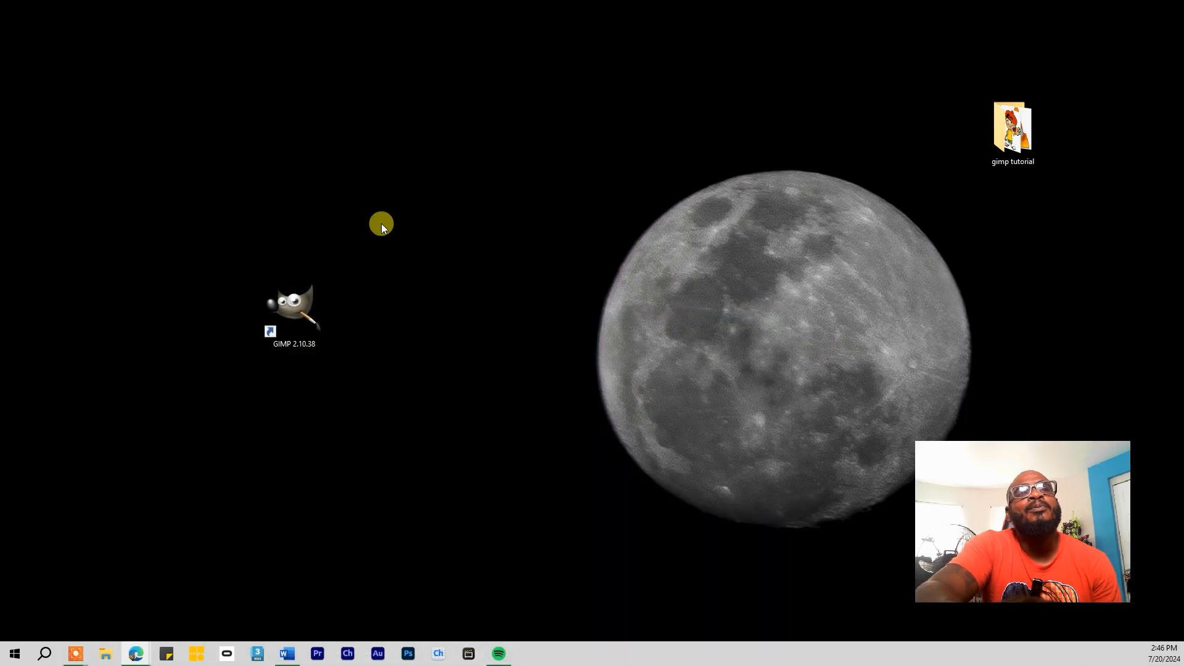
{"action": "left_click_drag", "start_coordinate": [292, 304], "coordinate": [293, 148]}
{"action": "left_click_drag", "start_coordinate": [172, 157], "coordinate": [264, 168]}
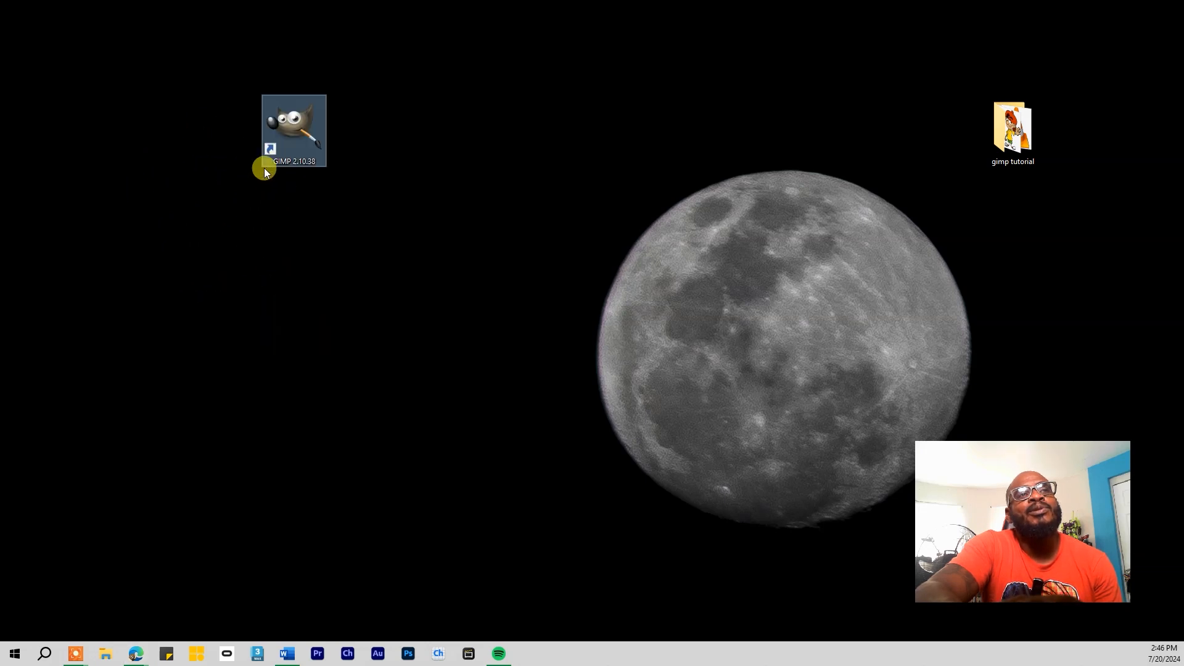
{"action": "double_click", "coordinate": [298, 126]}
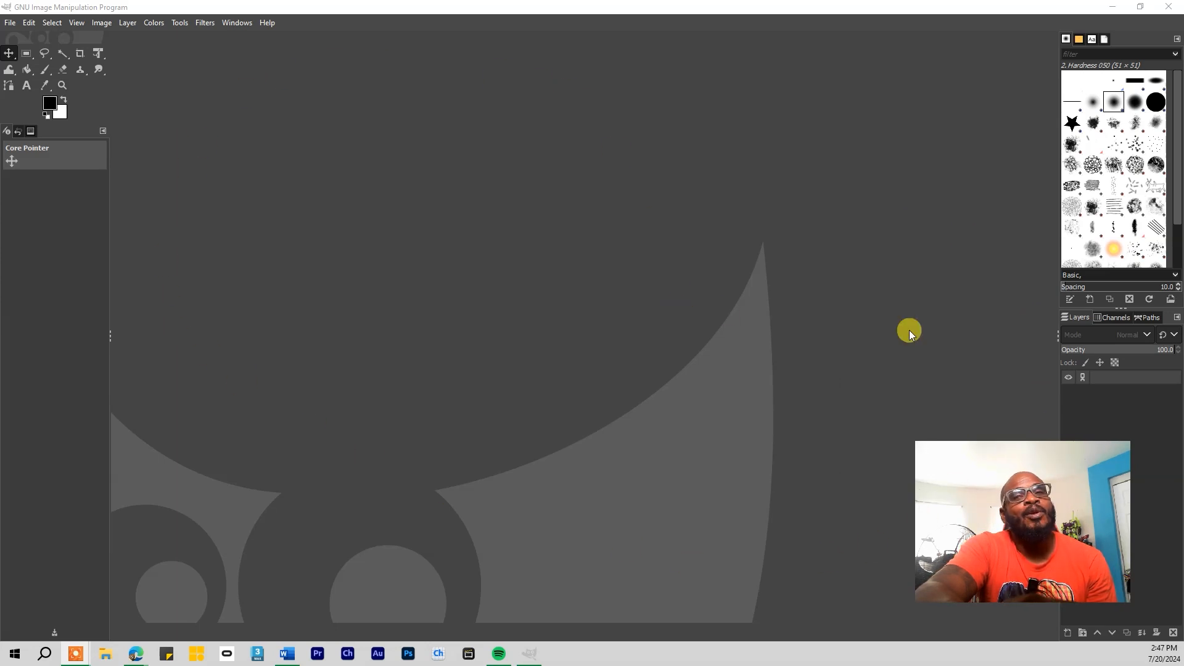
{"action": "left_click_drag", "start_coordinate": [1070, 463], "coordinate": [963, 483]}
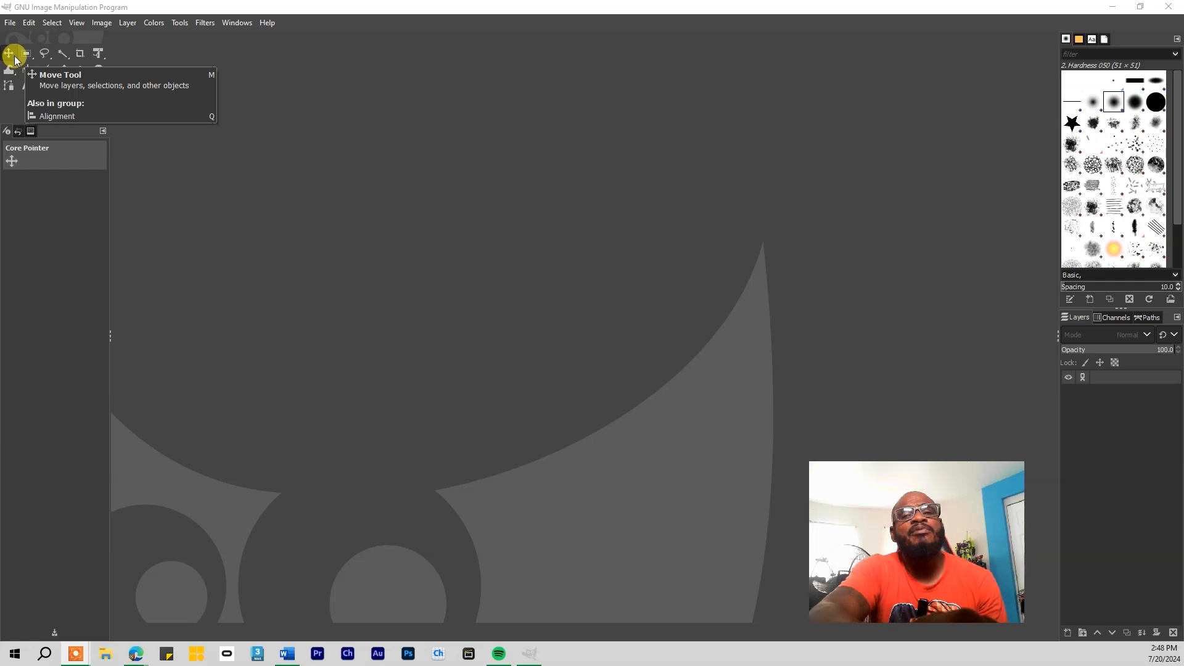
{"action": "left_click", "coordinate": [27, 55]}
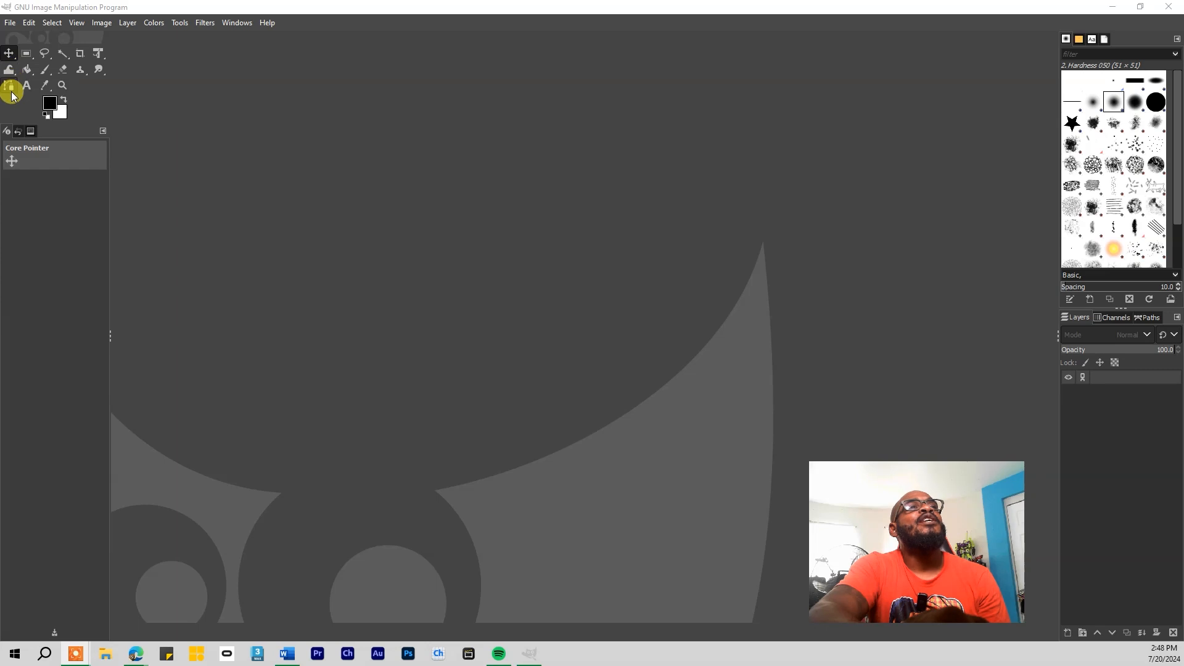
{"action": "left_click", "coordinate": [26, 54]}
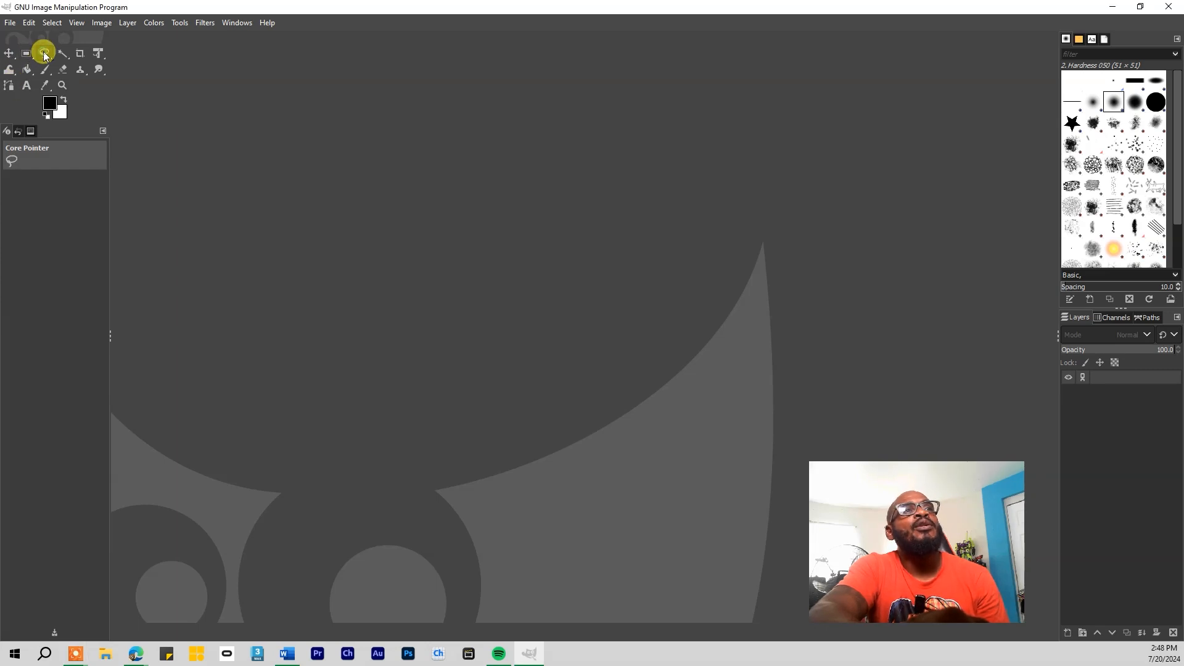
{"action": "left_click", "coordinate": [45, 70]}
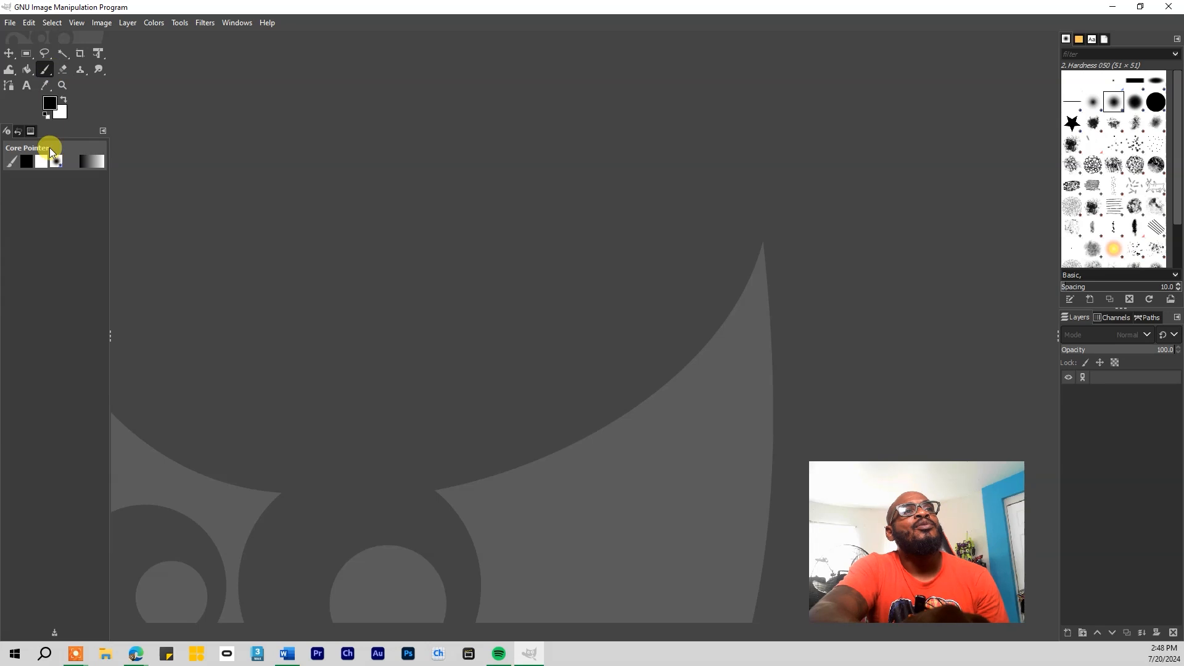
{"action": "left_click", "coordinate": [95, 69]}
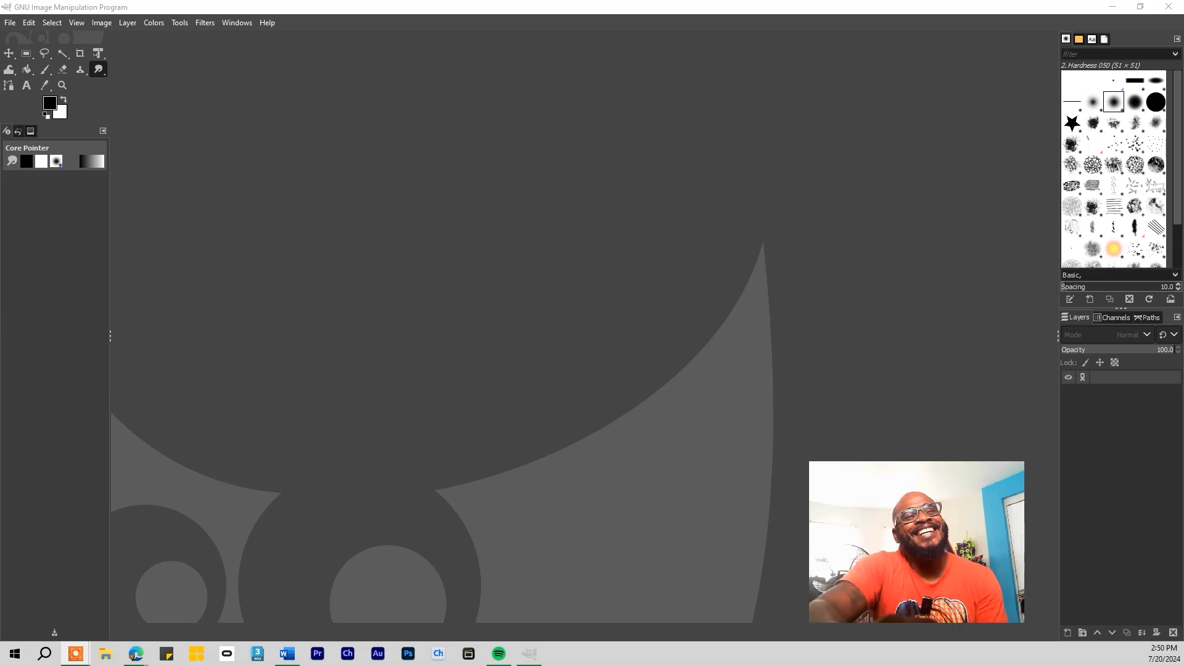
Bring the gimp tutorial folder beside GIMP and try deleting the in-use recording video file
{"action": "left_click", "coordinate": [1112, 7]}
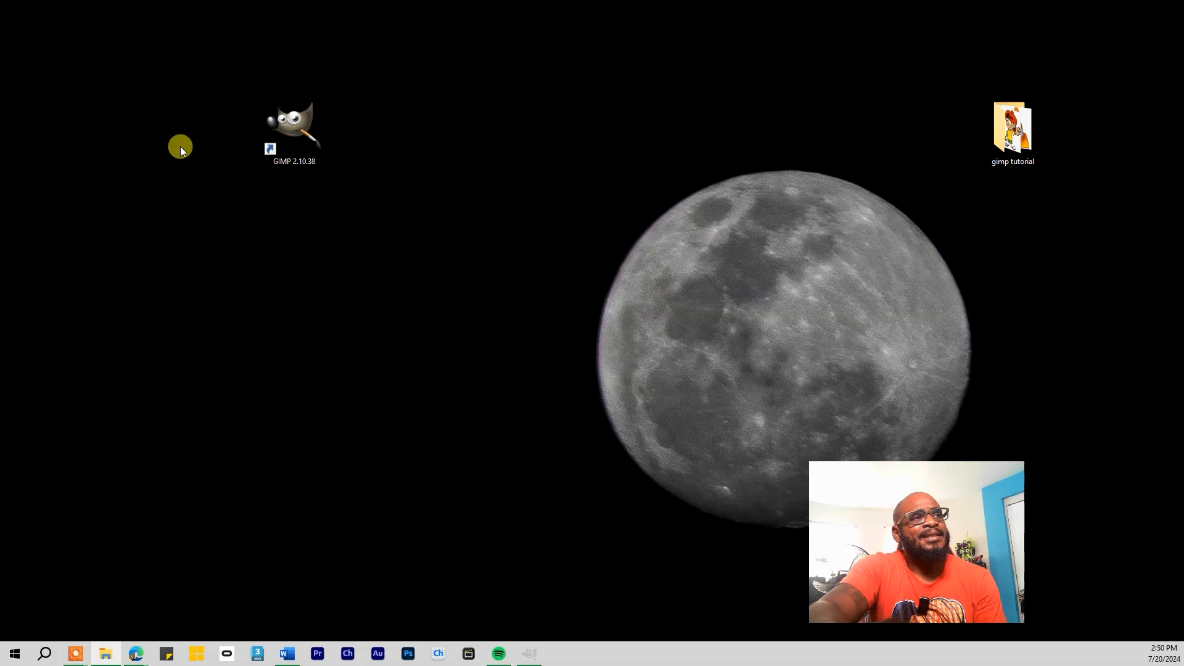
{"action": "left_click_drag", "start_coordinate": [0, 125], "coordinate": [854, 190]}
{"action": "left_click", "coordinate": [642, 364]}
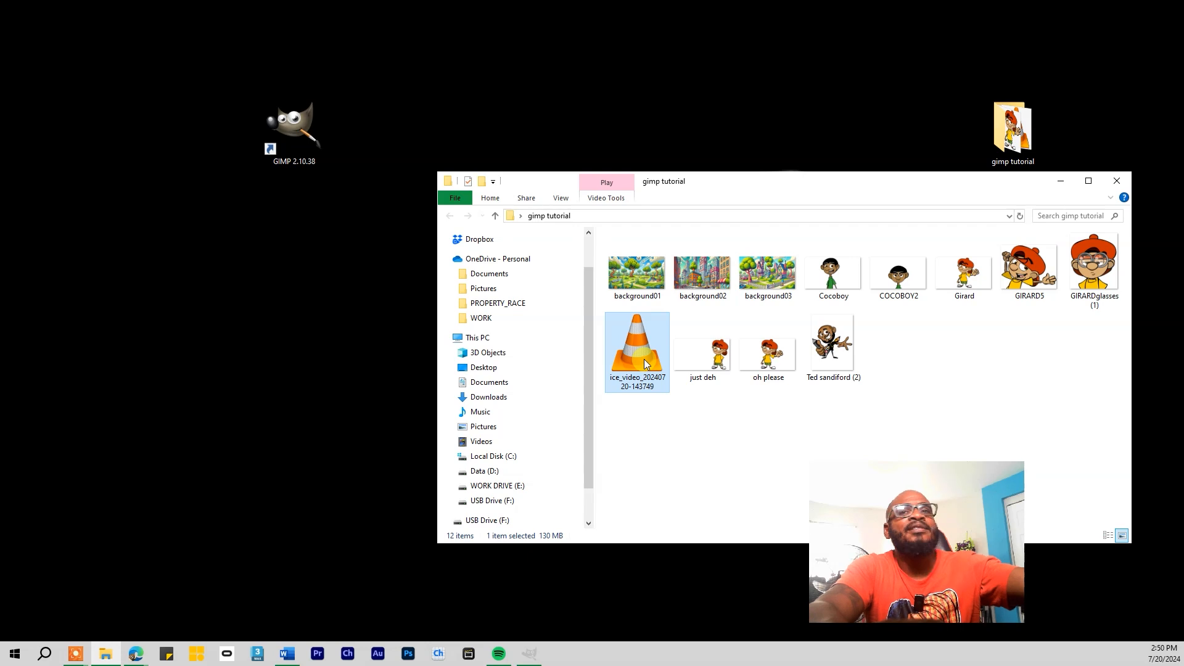
{"action": "key", "text": "Delete"}
{"action": "left_click", "coordinate": [640, 273]}
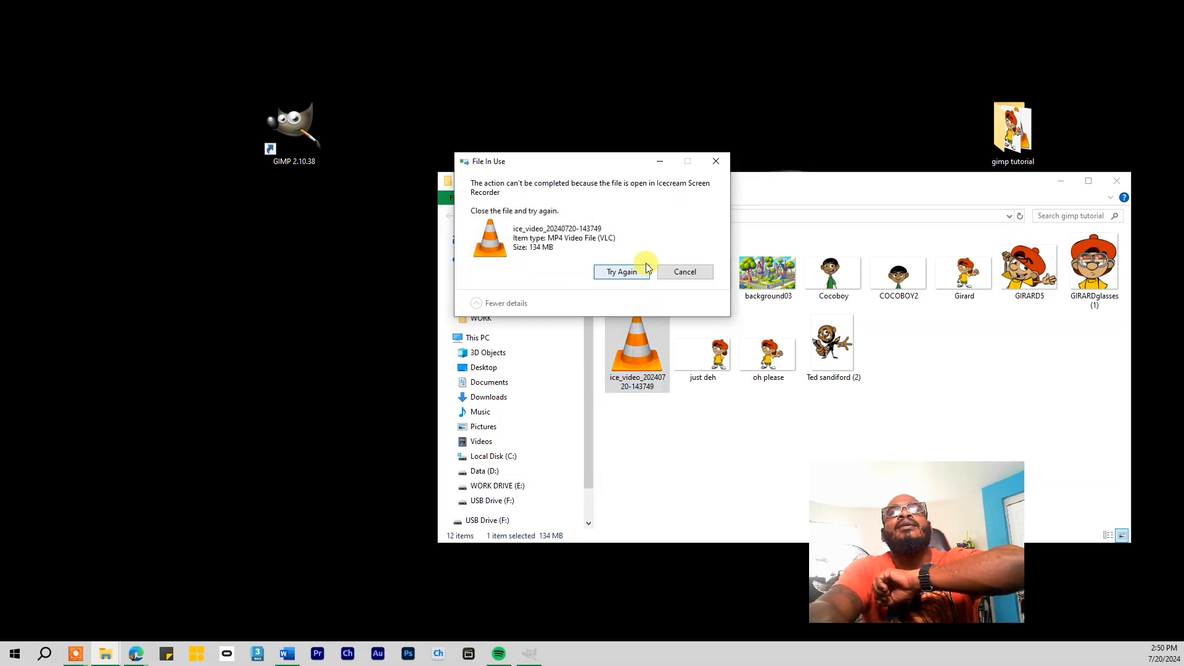
{"action": "left_click", "coordinate": [716, 161]}
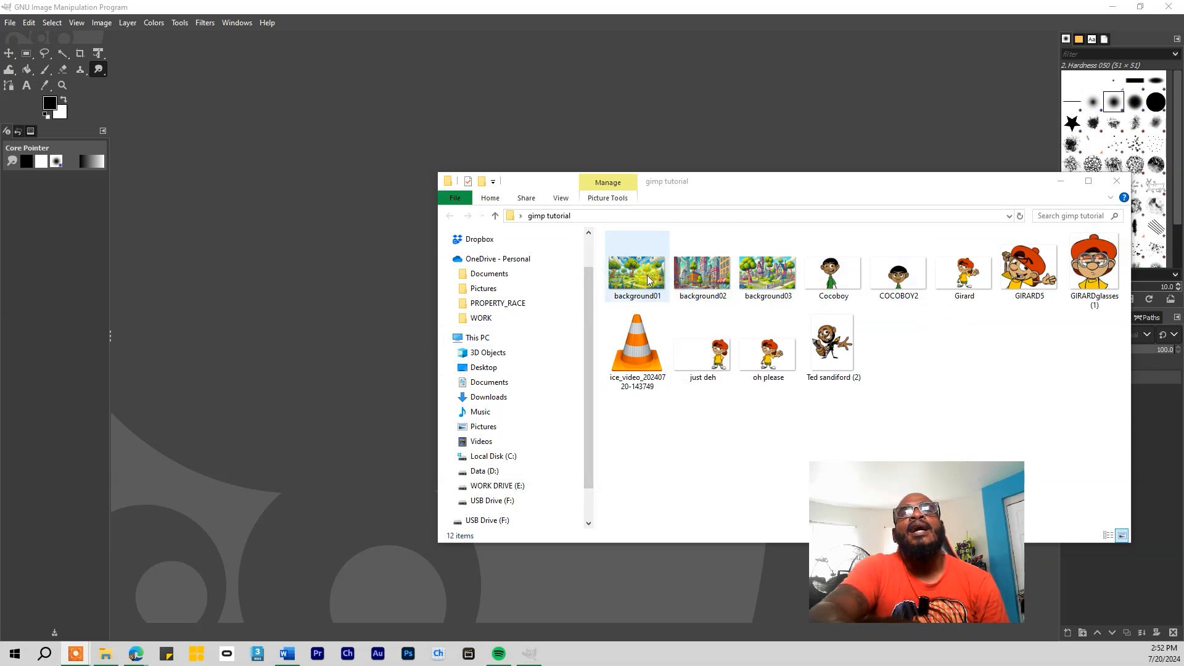
Bring background01 into GIMP and add the city background02 as a new layer
{"action": "left_click_drag", "start_coordinate": [649, 281], "coordinate": [344, 274]}
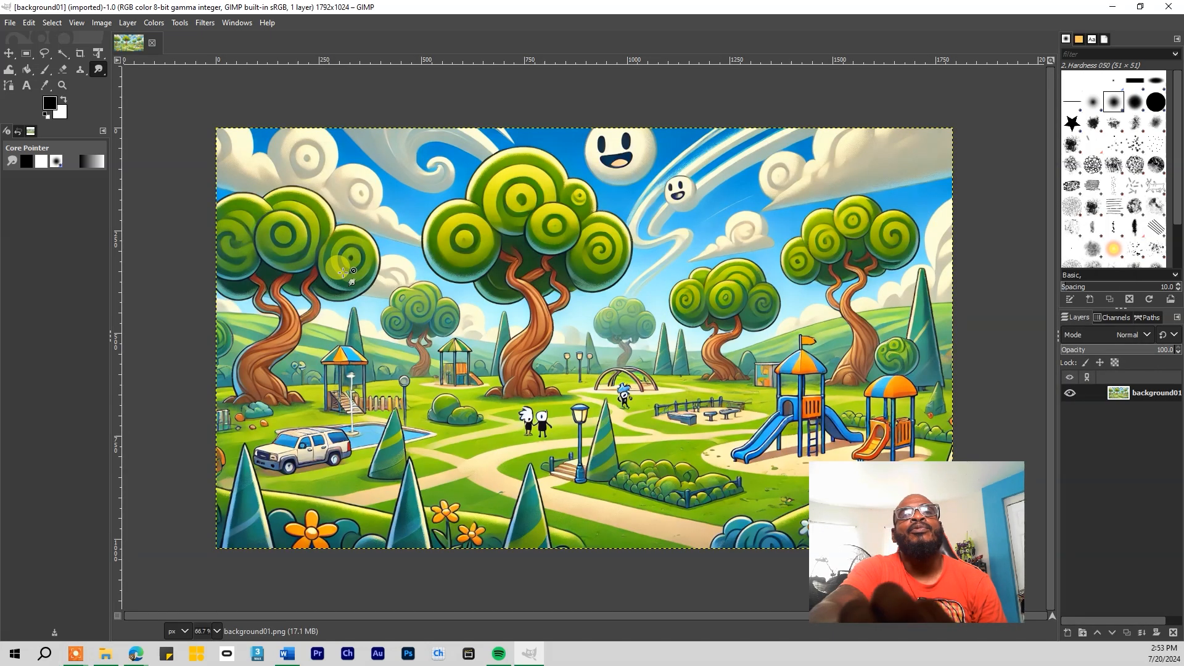
{"action": "left_click_drag", "start_coordinate": [902, 491], "coordinate": [1065, 469]}
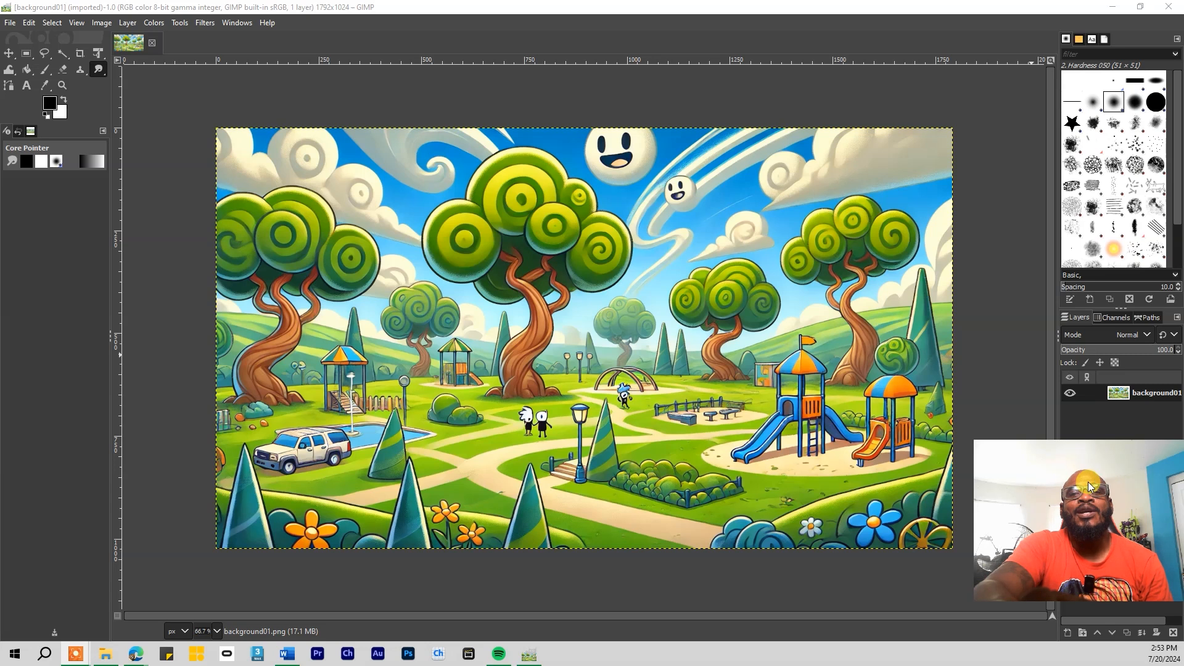
{"action": "left_click", "coordinate": [103, 654]}
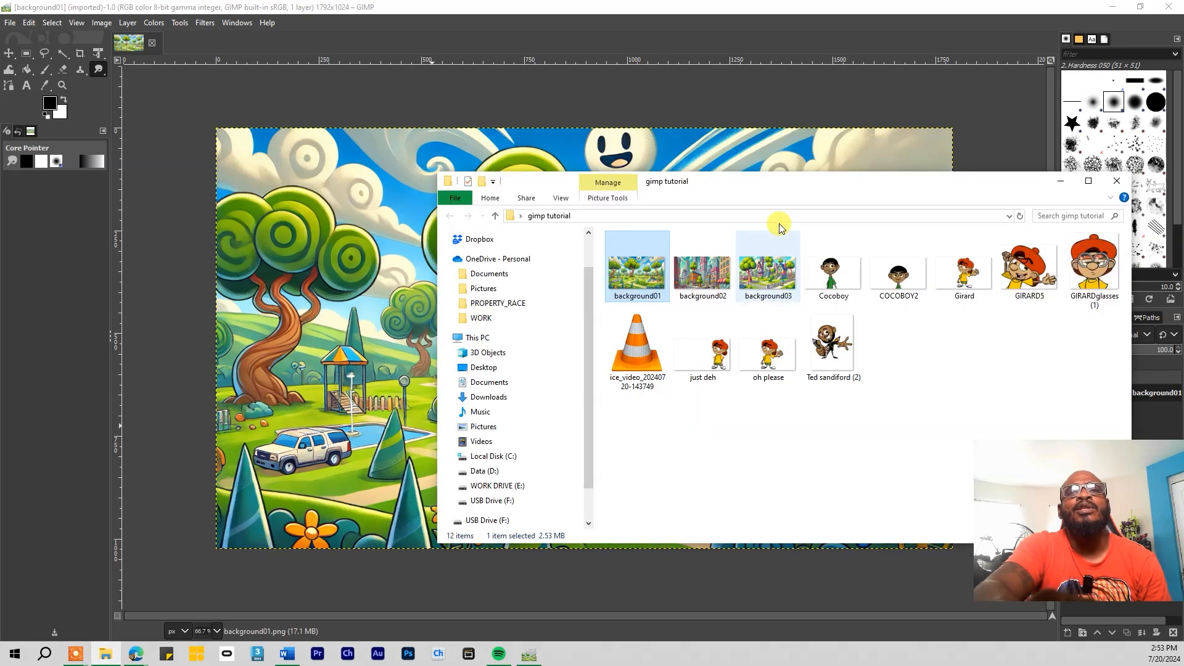
{"action": "left_click_drag", "start_coordinate": [827, 192], "coordinate": [586, 231]}
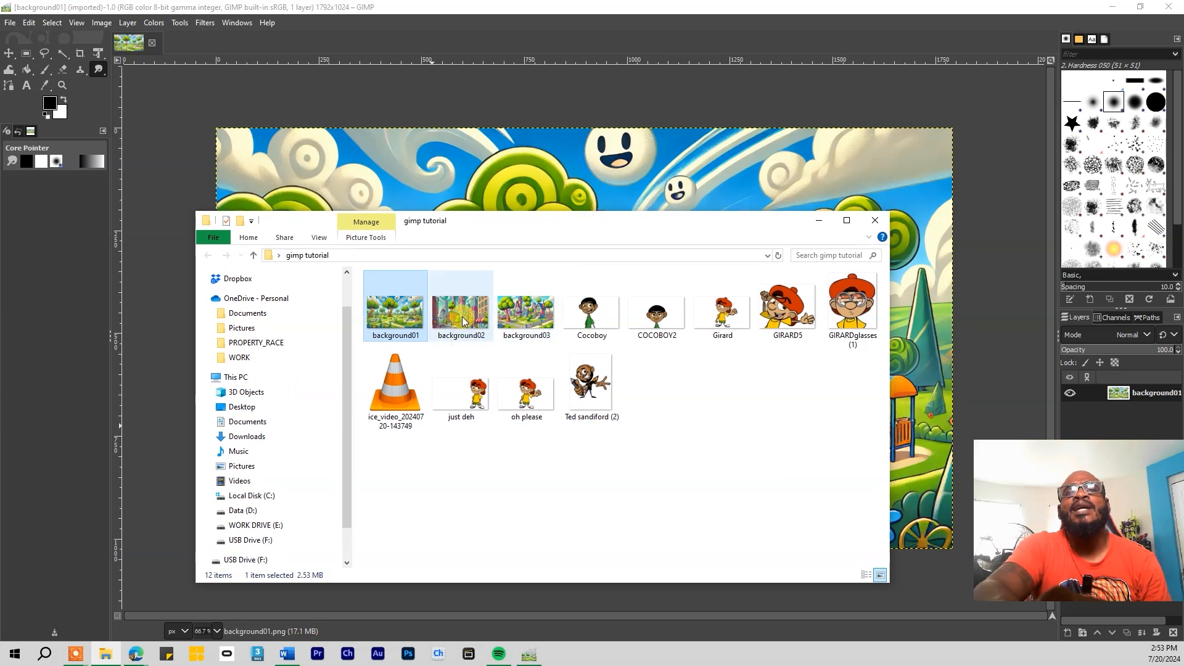
{"action": "left_click_drag", "start_coordinate": [462, 317], "coordinate": [797, 170]}
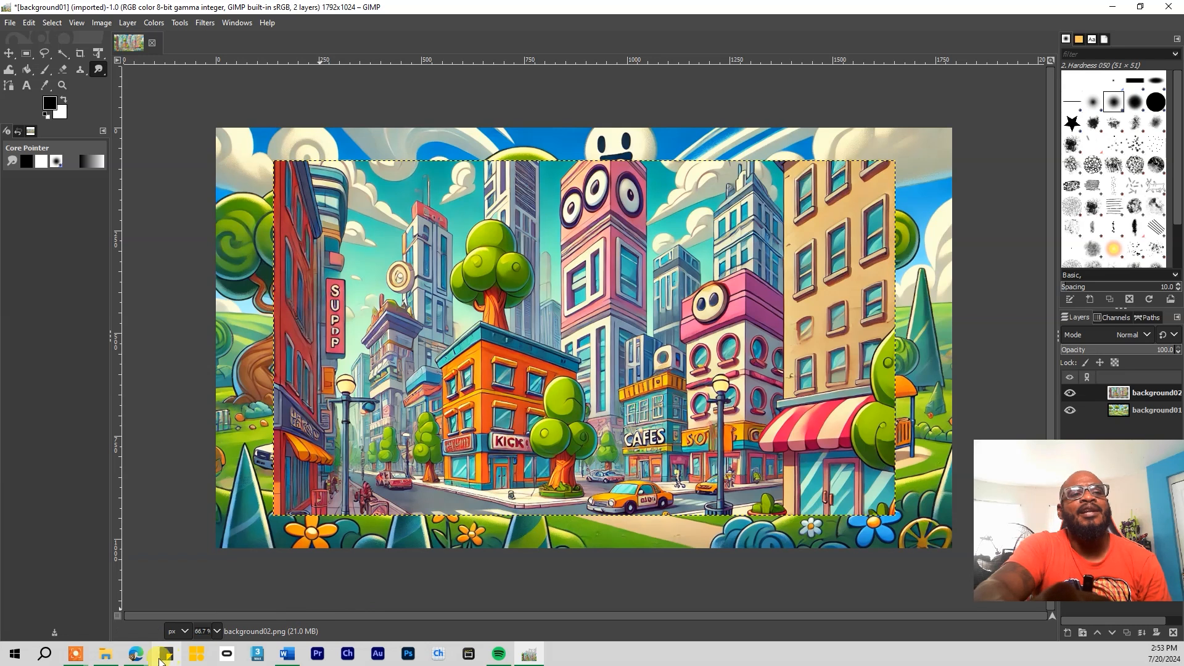
Add the Cocoboy and GIRARDglasses (1) character images as new layers
{"action": "left_click", "coordinate": [108, 657]}
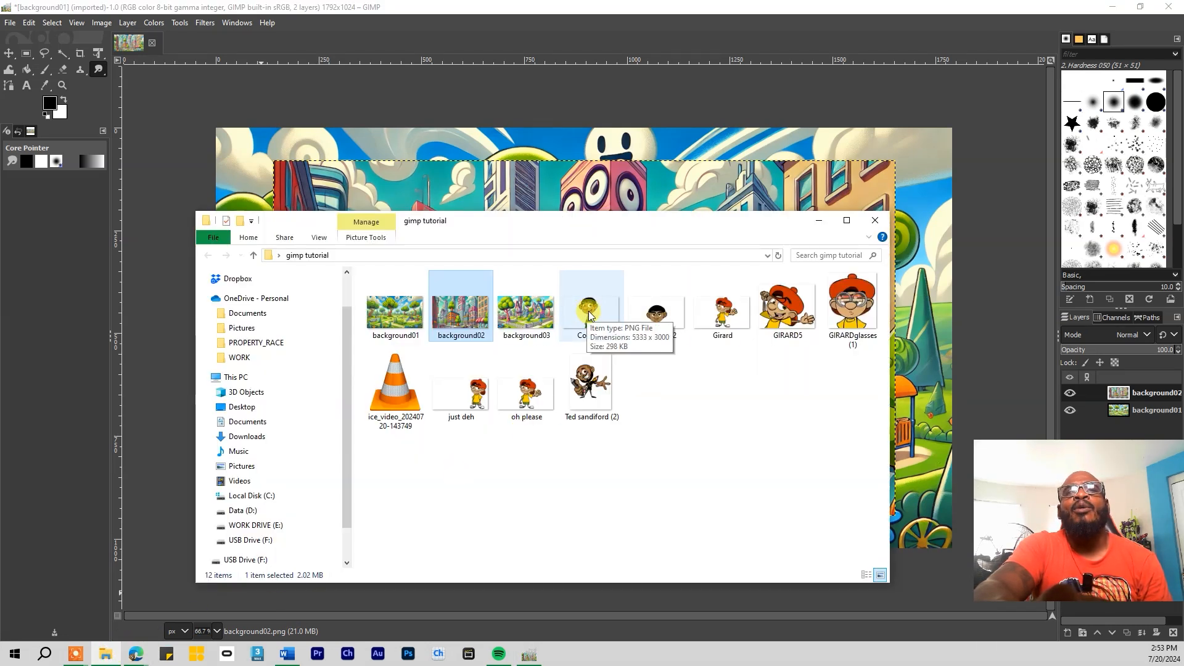
{"action": "left_click_drag", "start_coordinate": [591, 314], "coordinate": [935, 254]}
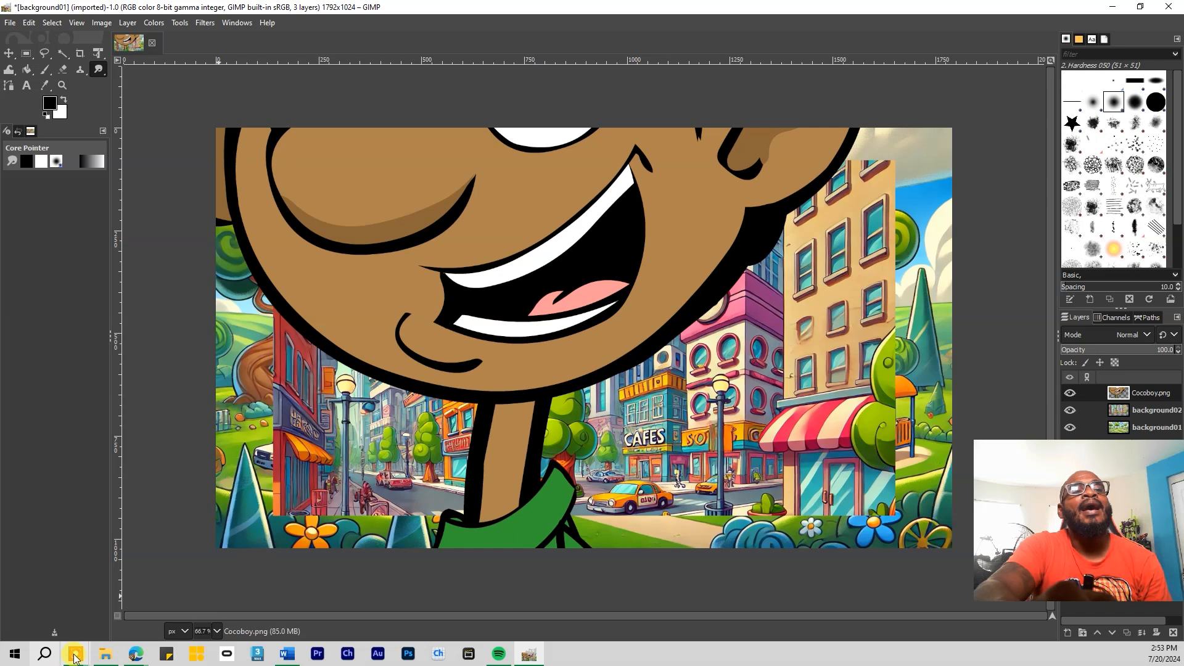
{"action": "left_click", "coordinate": [106, 655]}
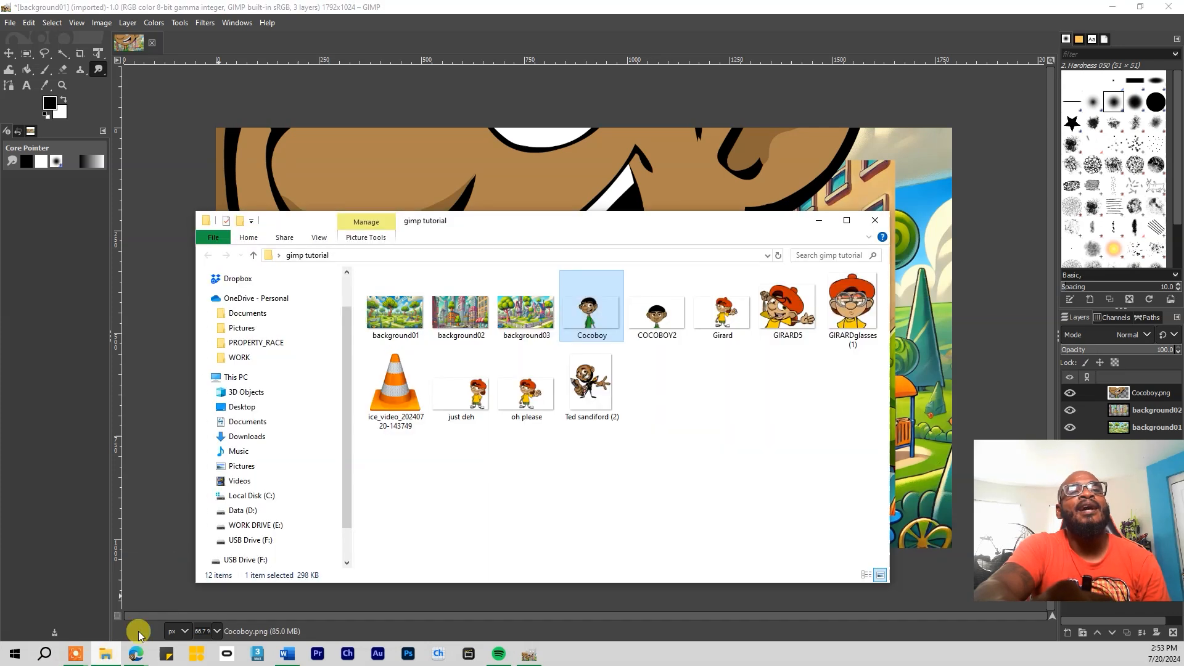
{"action": "left_click", "coordinate": [733, 318]}
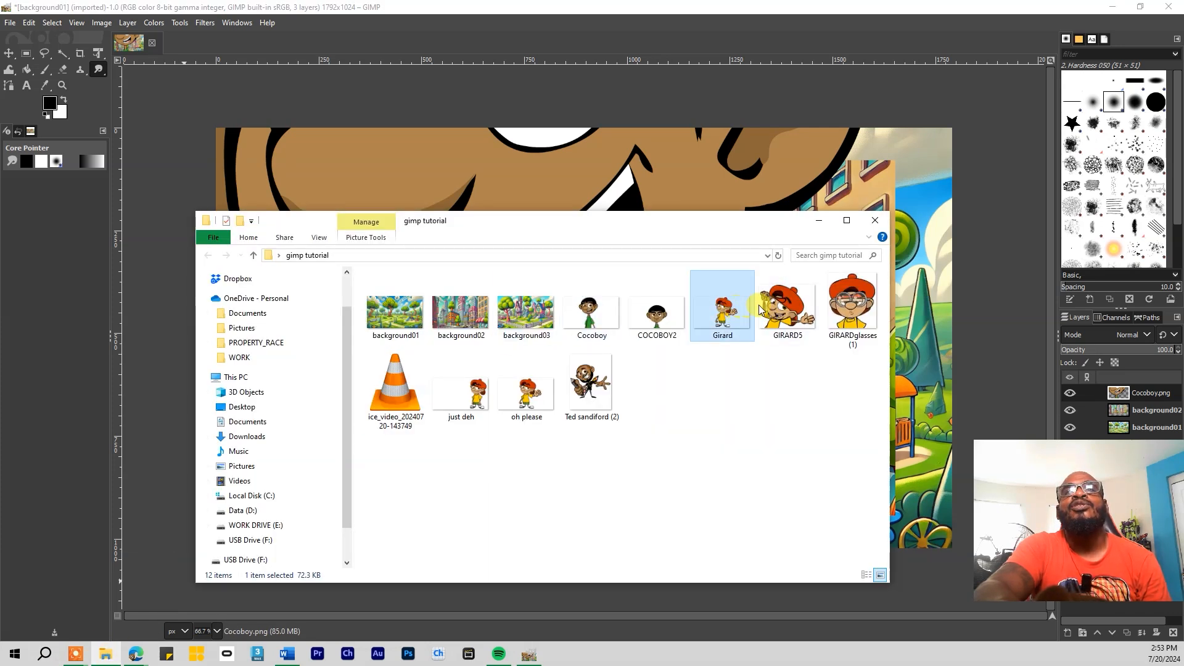
{"action": "left_click", "coordinate": [859, 316]}
{"action": "left_click_drag", "start_coordinate": [861, 303], "coordinate": [925, 453]}
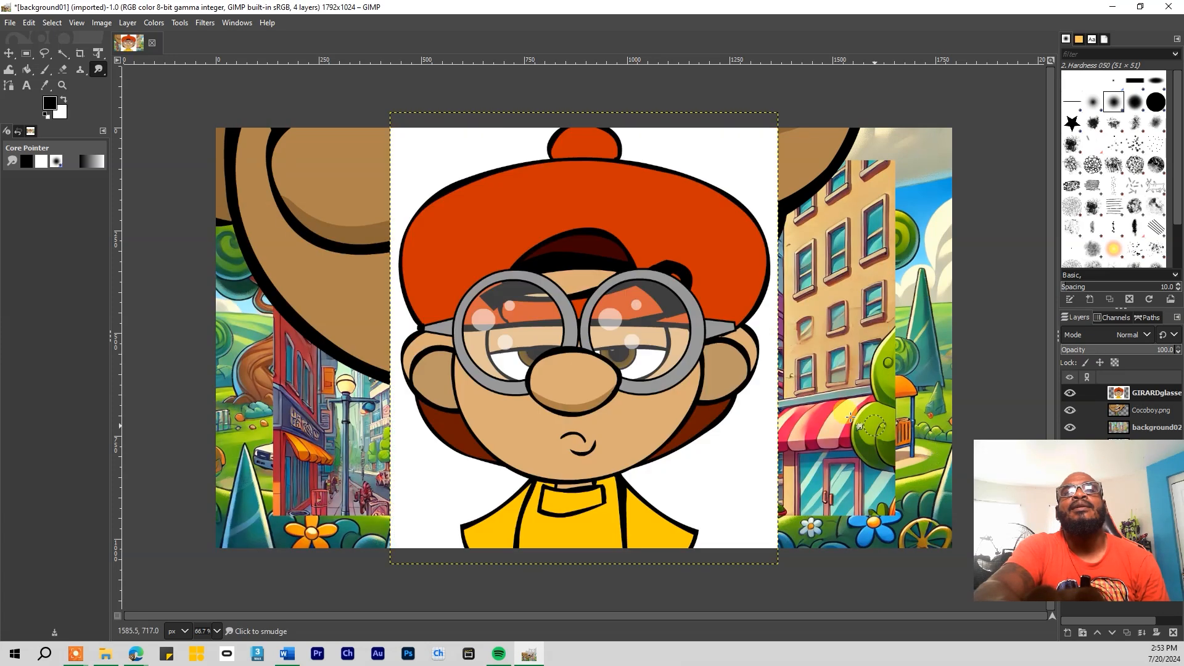
Add the bearded character PNG as a top layer, converting it to built-in sRGB
{"action": "left_click", "coordinate": [105, 654]}
{"action": "left_click", "coordinate": [598, 388]}
{"action": "left_click_drag", "start_coordinate": [589, 381], "coordinate": [871, 393]}
{"action": "left_click_drag", "start_coordinate": [926, 362], "coordinate": [927, 363]}
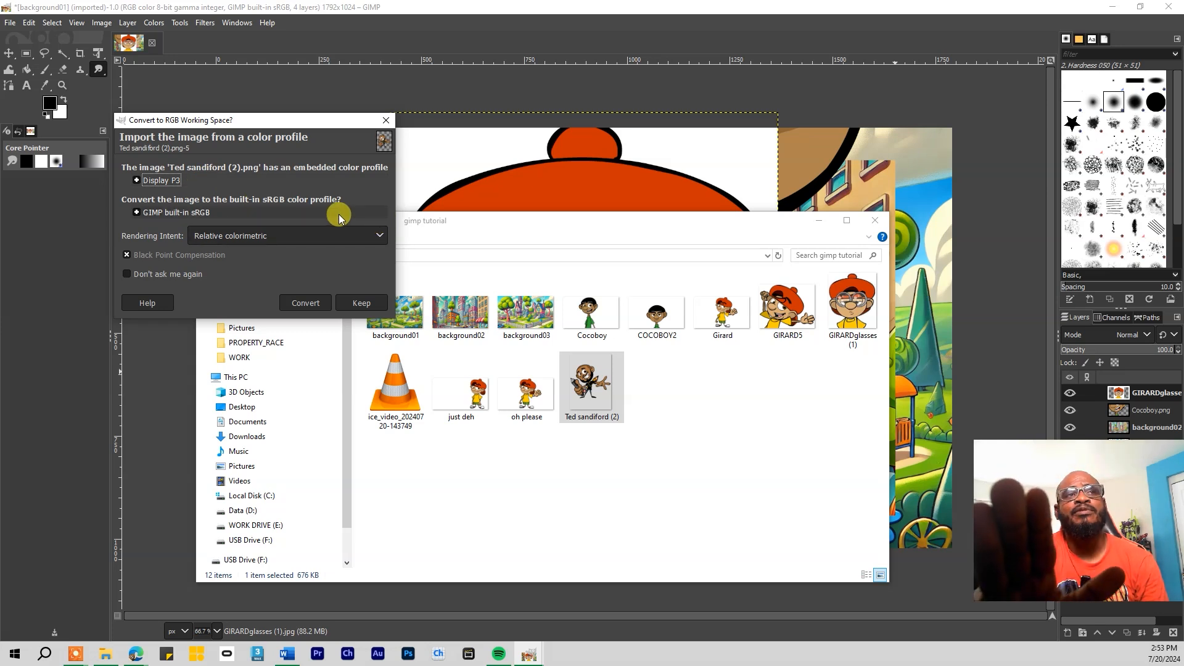
{"action": "left_click", "coordinate": [308, 304]}
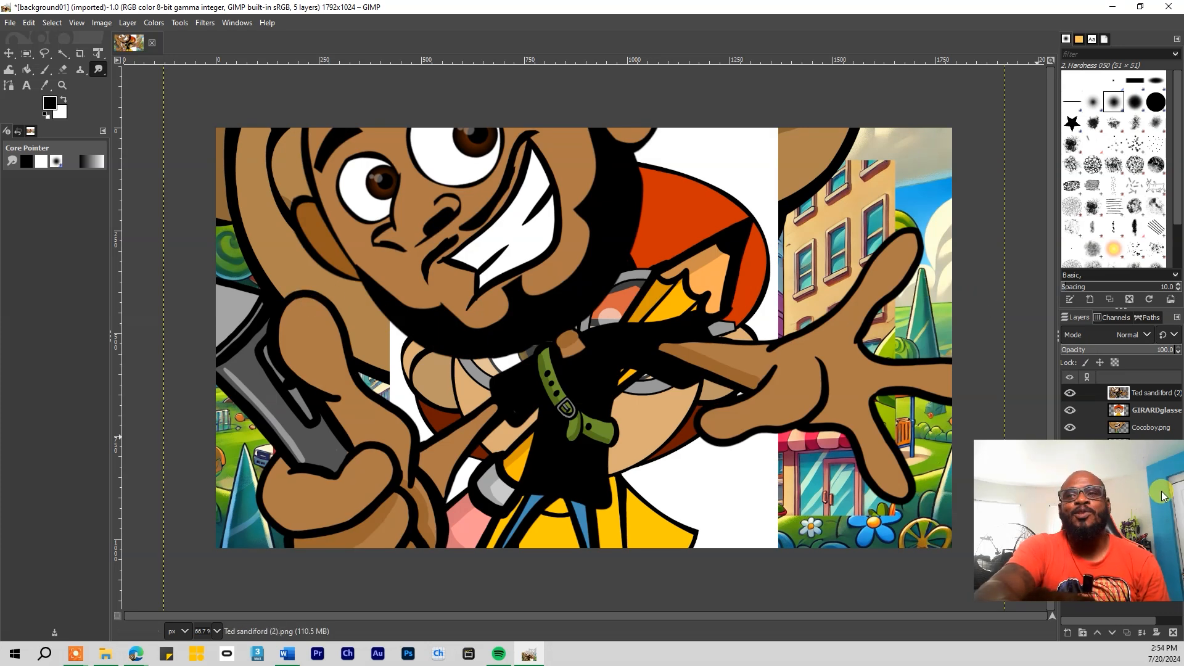
Drag the right dock's divider leftward to widen the Brushes/Layers panel
{"action": "left_click_drag", "start_coordinate": [1044, 460], "coordinate": [90, 450]}
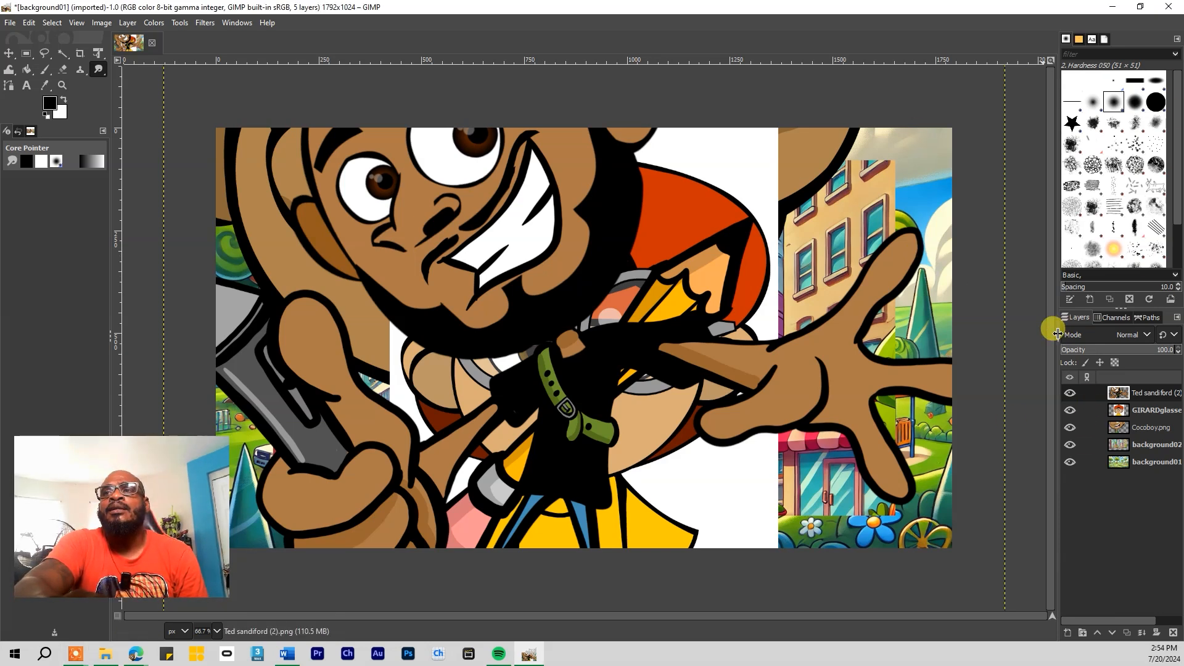
{"action": "left_click_drag", "start_coordinate": [1057, 335], "coordinate": [970, 334]}
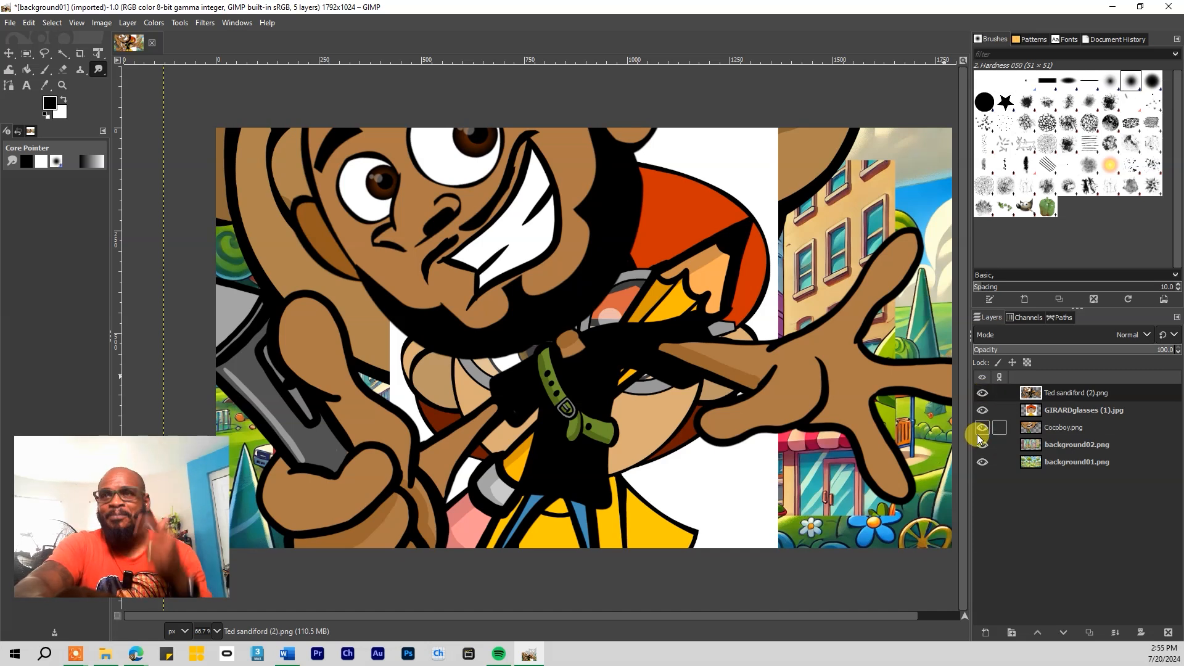
{"action": "left_click", "coordinate": [984, 394]}
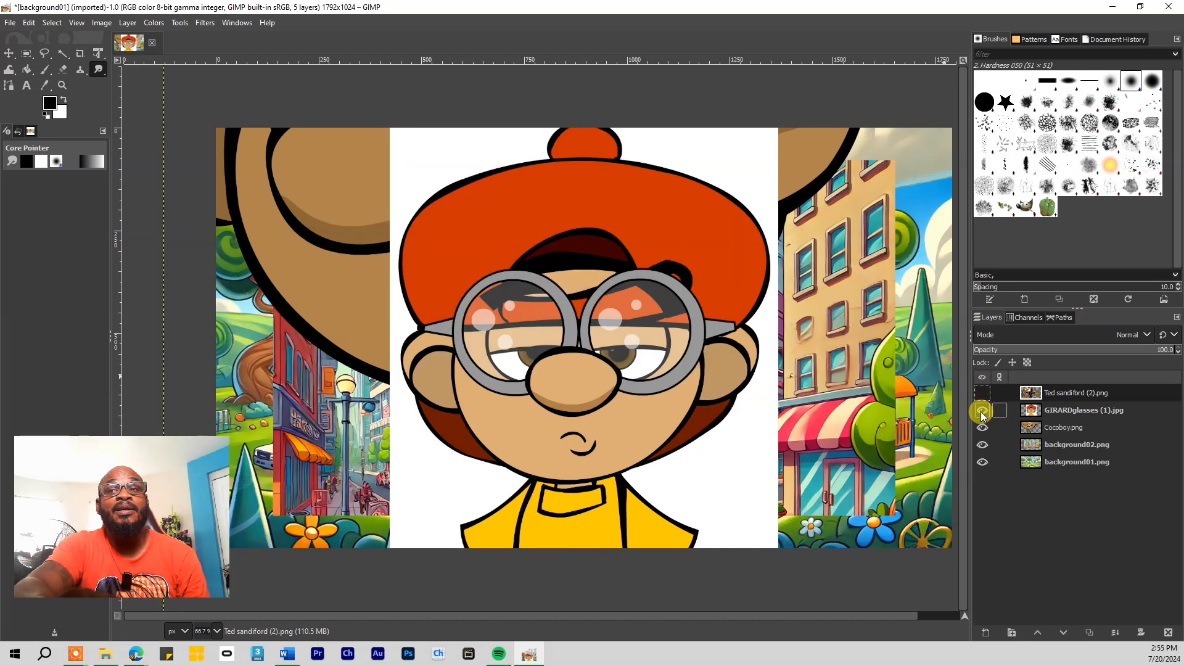
{"action": "left_click", "coordinate": [982, 411]}
{"action": "left_click", "coordinate": [982, 428]}
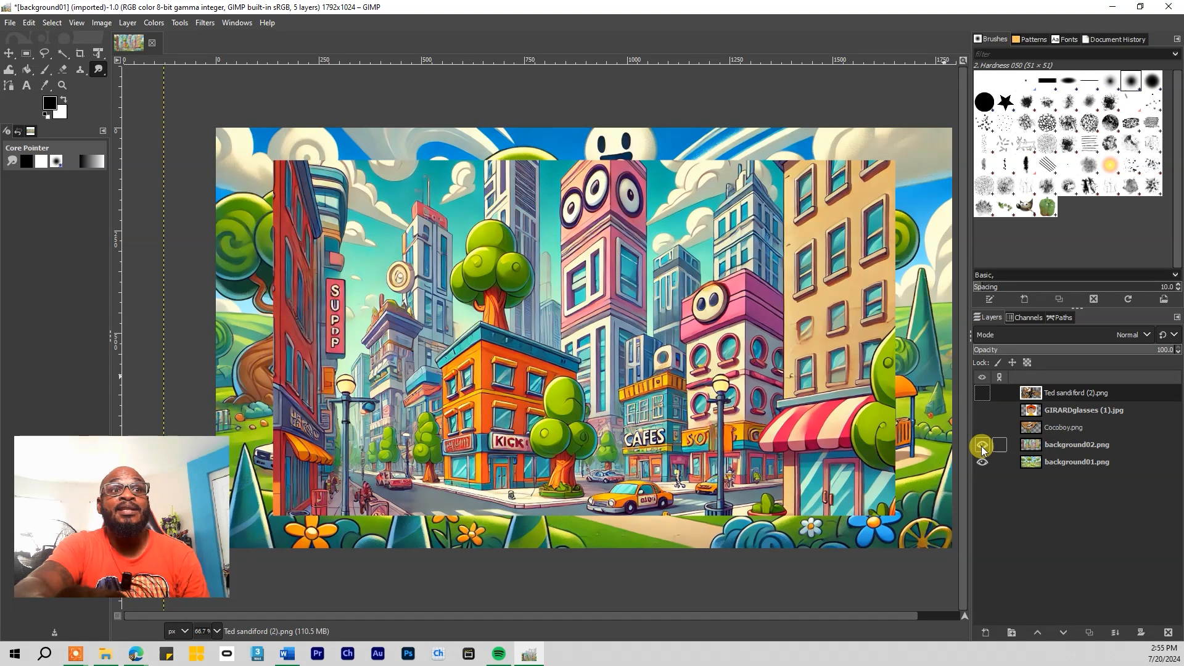
{"action": "left_click", "coordinate": [983, 446]}
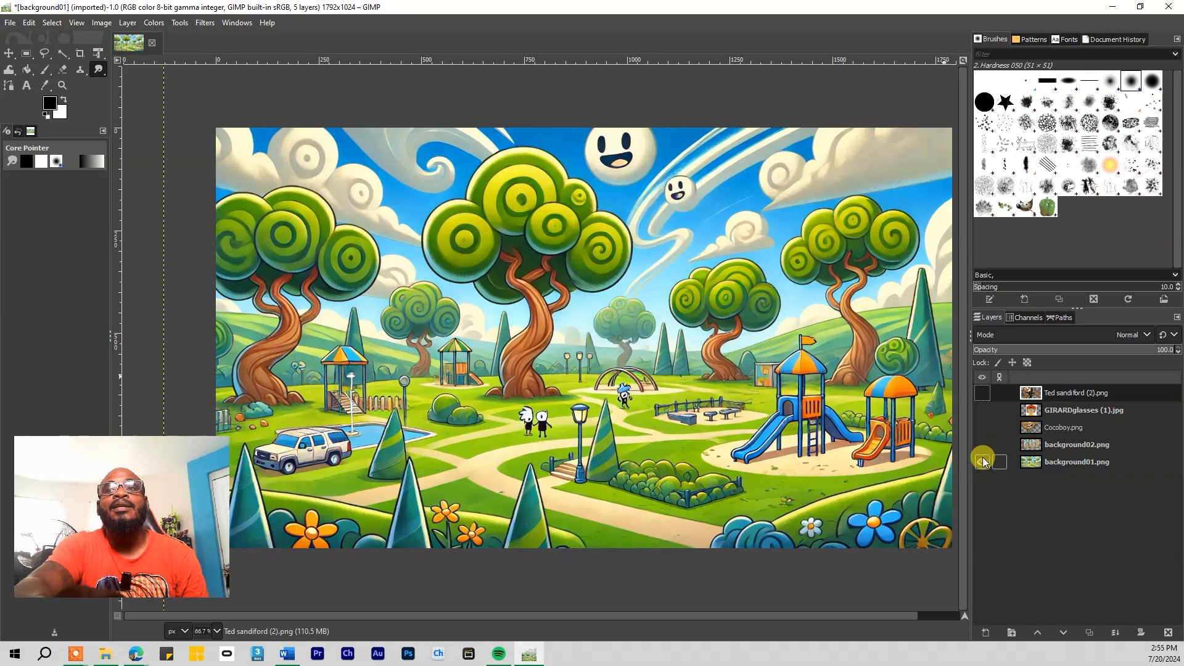
{"action": "left_click", "coordinate": [983, 462]}
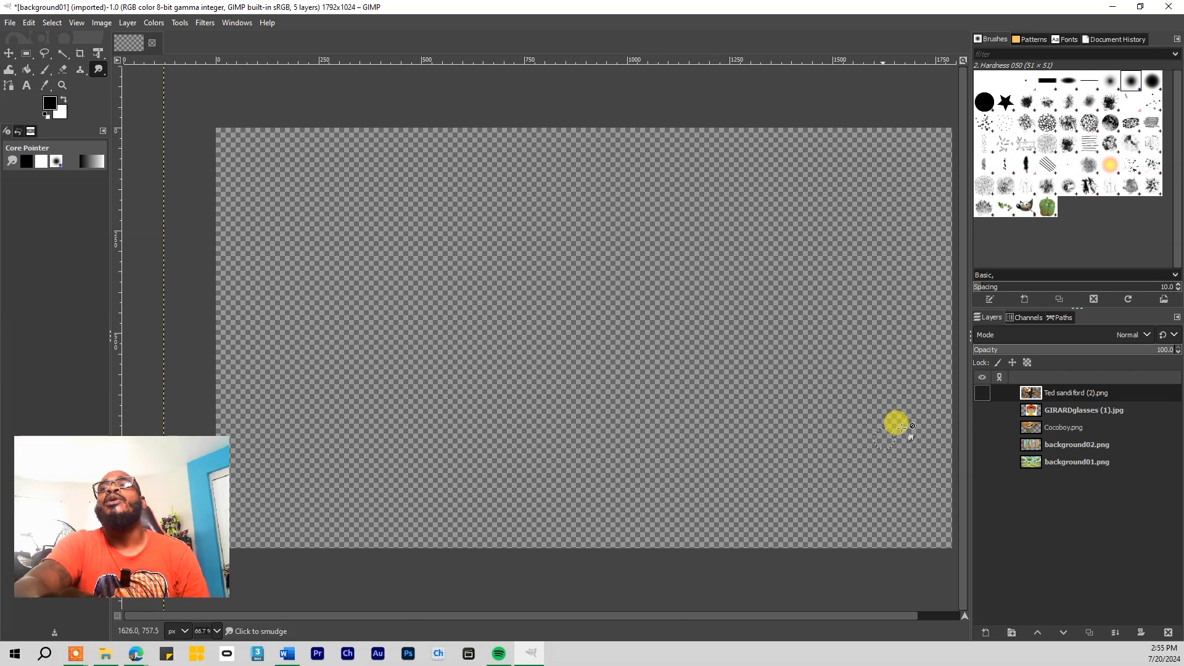
{"action": "left_click", "coordinate": [983, 463]}
{"action": "left_click", "coordinate": [982, 445]}
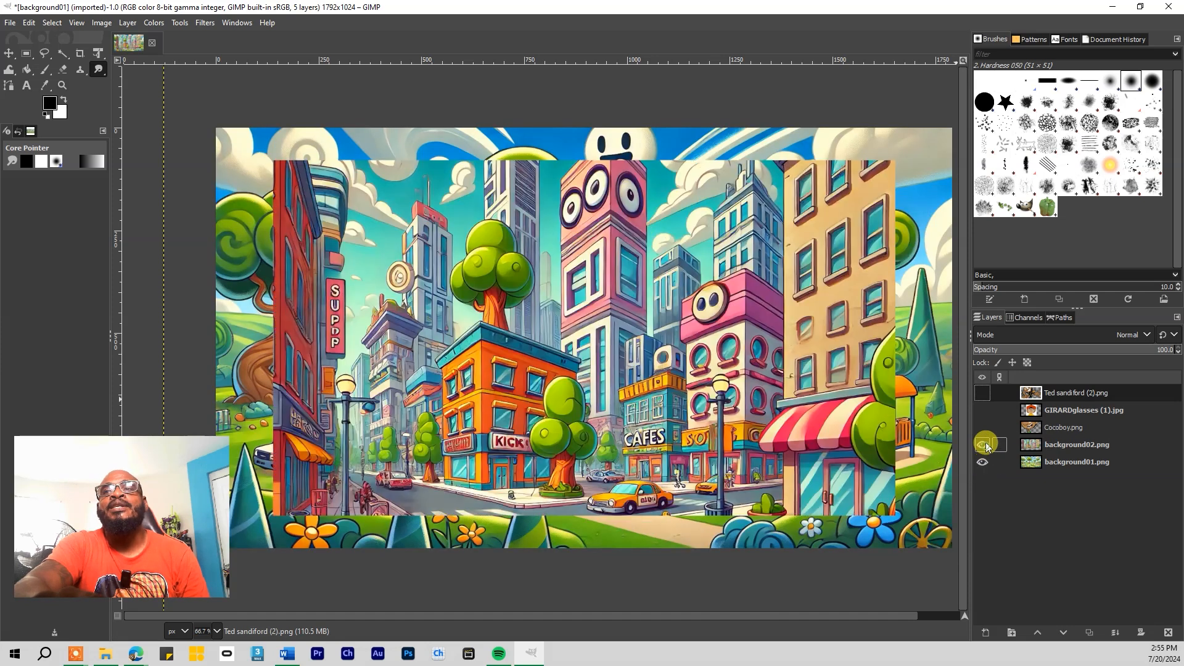
{"action": "left_click", "coordinate": [983, 428]}
{"action": "left_click", "coordinate": [983, 410]}
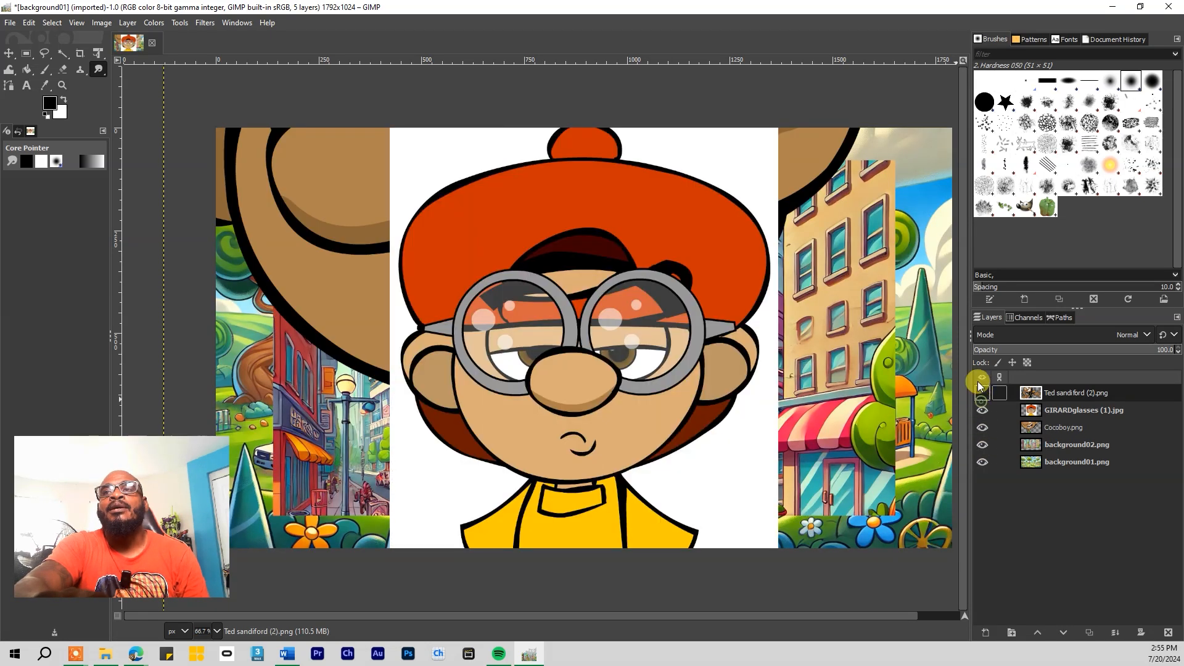
{"action": "left_click", "coordinate": [983, 393]}
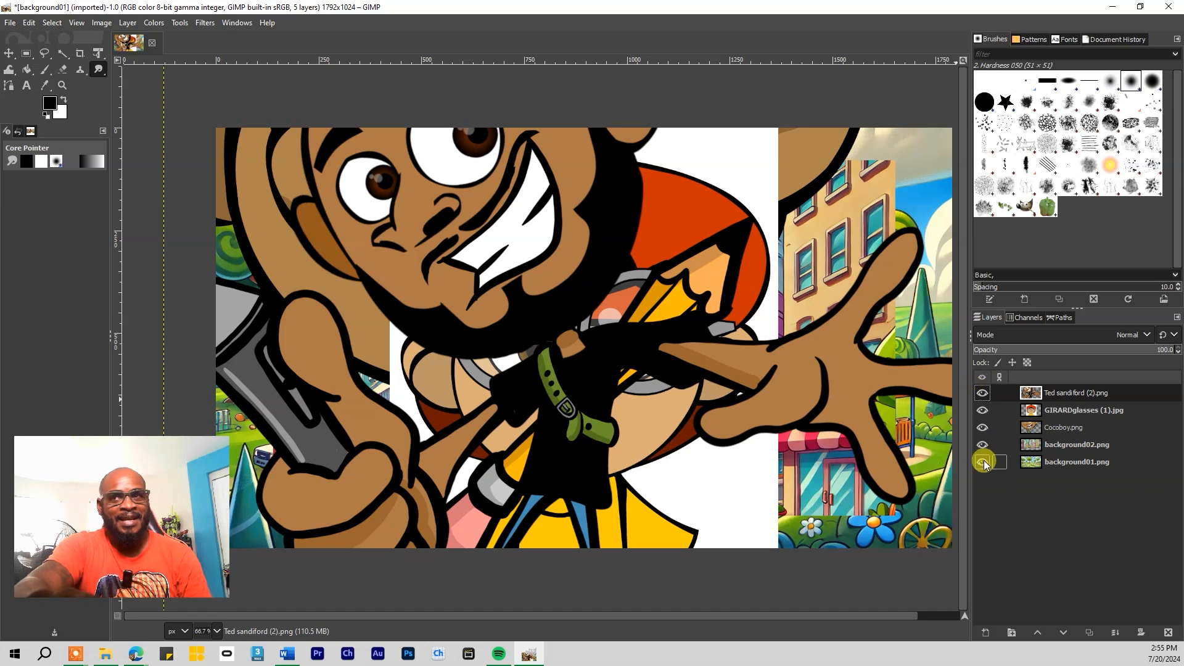
{"action": "left_click_drag", "start_coordinate": [982, 459], "coordinate": [983, 445]}
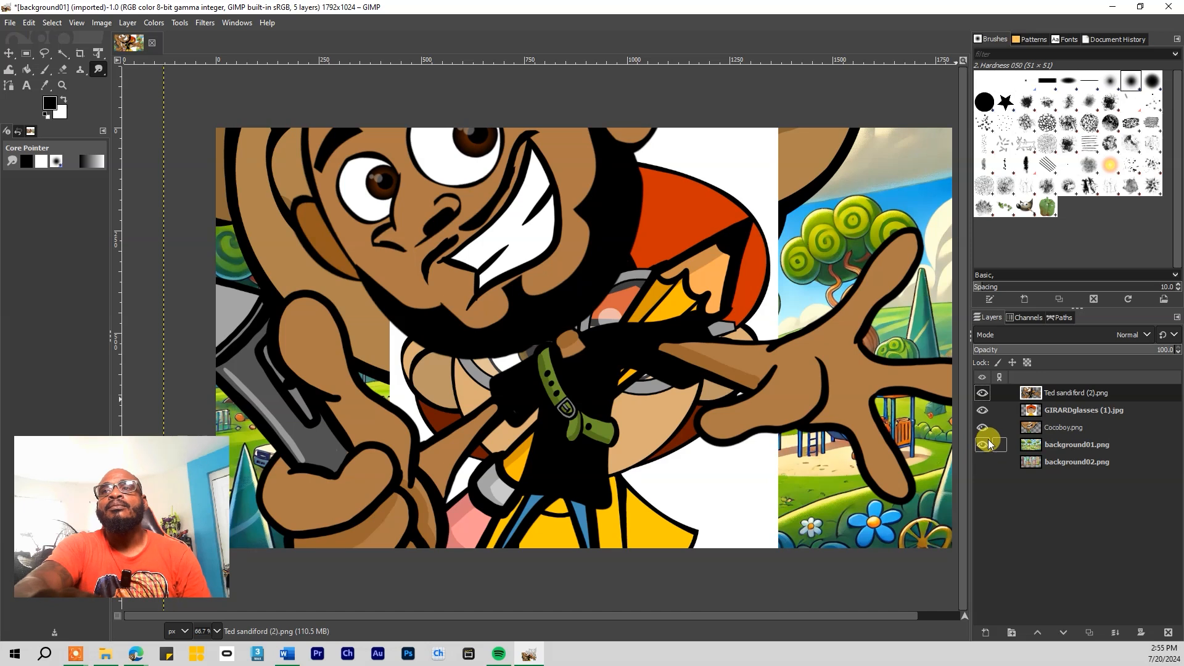
{"action": "left_click", "coordinate": [986, 445]}
{"action": "left_click", "coordinate": [983, 426]}
{"action": "left_click", "coordinate": [984, 408]}
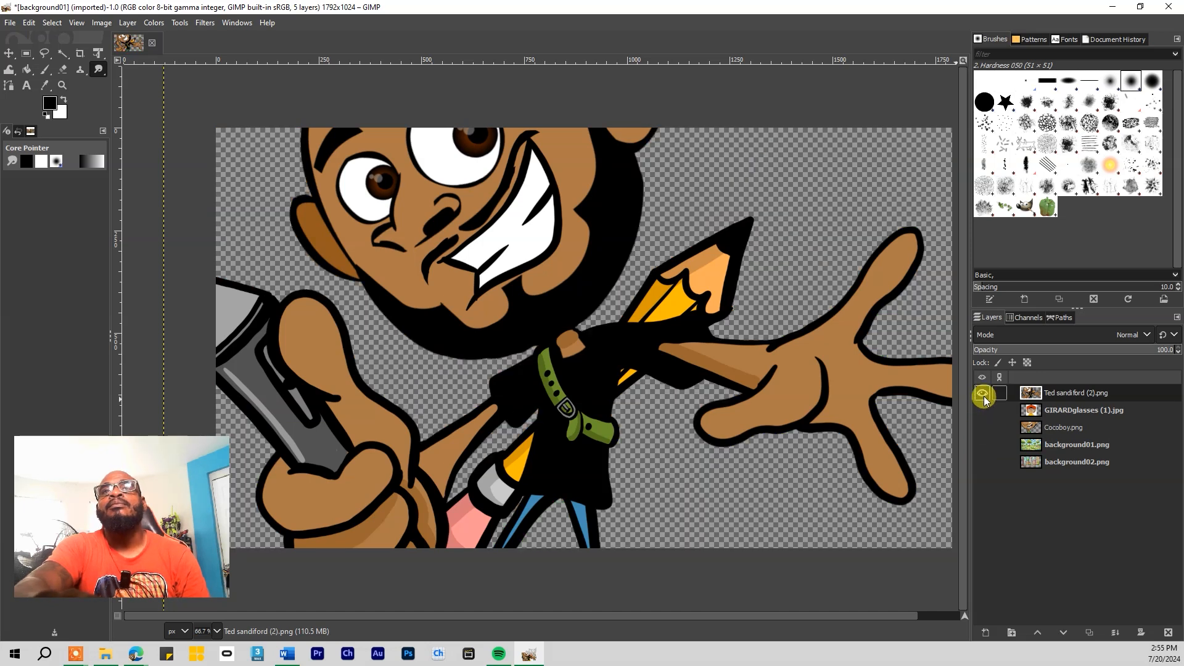
{"action": "left_click_drag", "start_coordinate": [1050, 447], "coordinate": [1128, 470]}
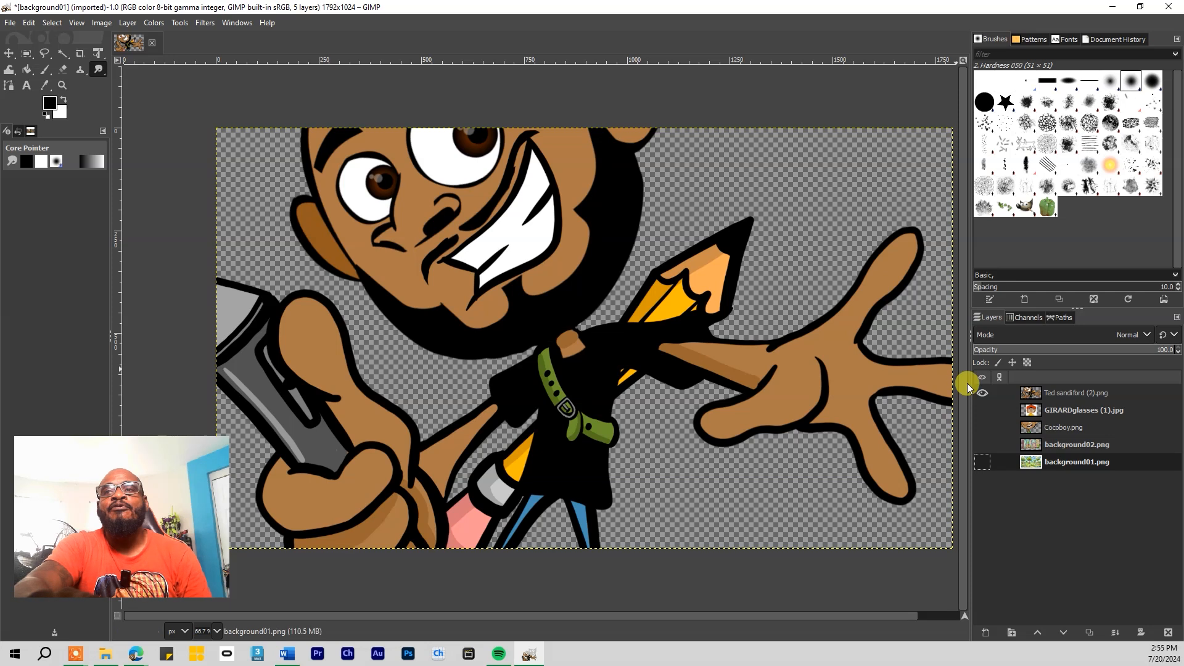
{"action": "left_click", "coordinate": [982, 409]}
{"action": "left_click", "coordinate": [983, 427]}
{"action": "left_click", "coordinate": [982, 444]}
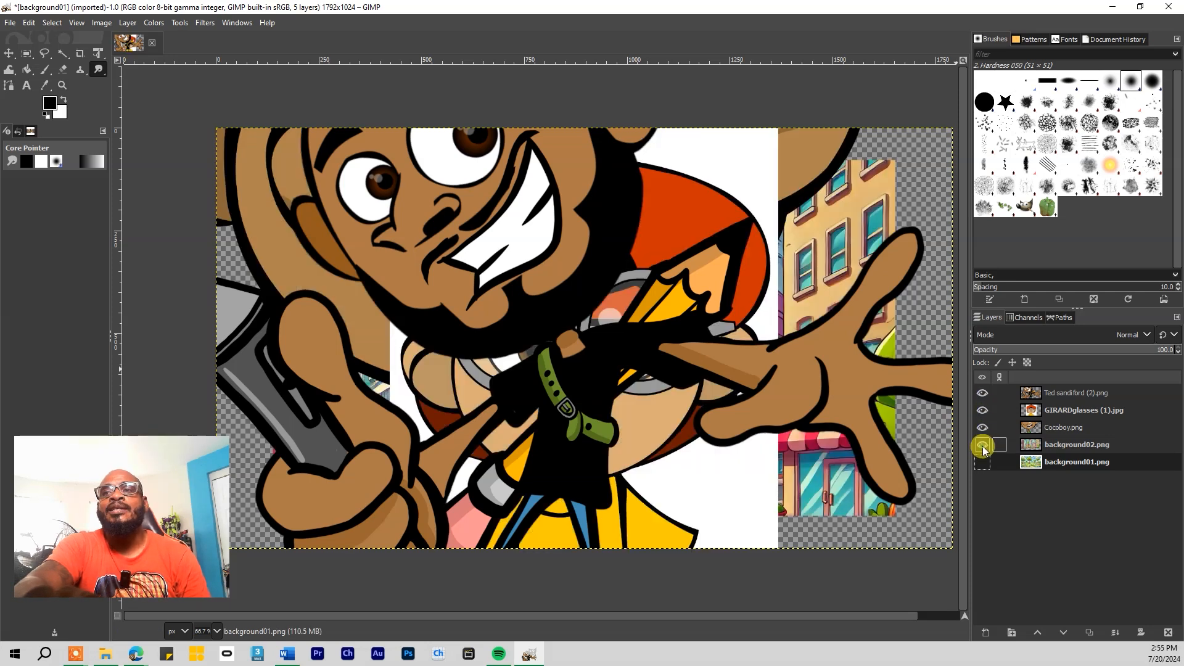
{"action": "left_click", "coordinate": [982, 462]}
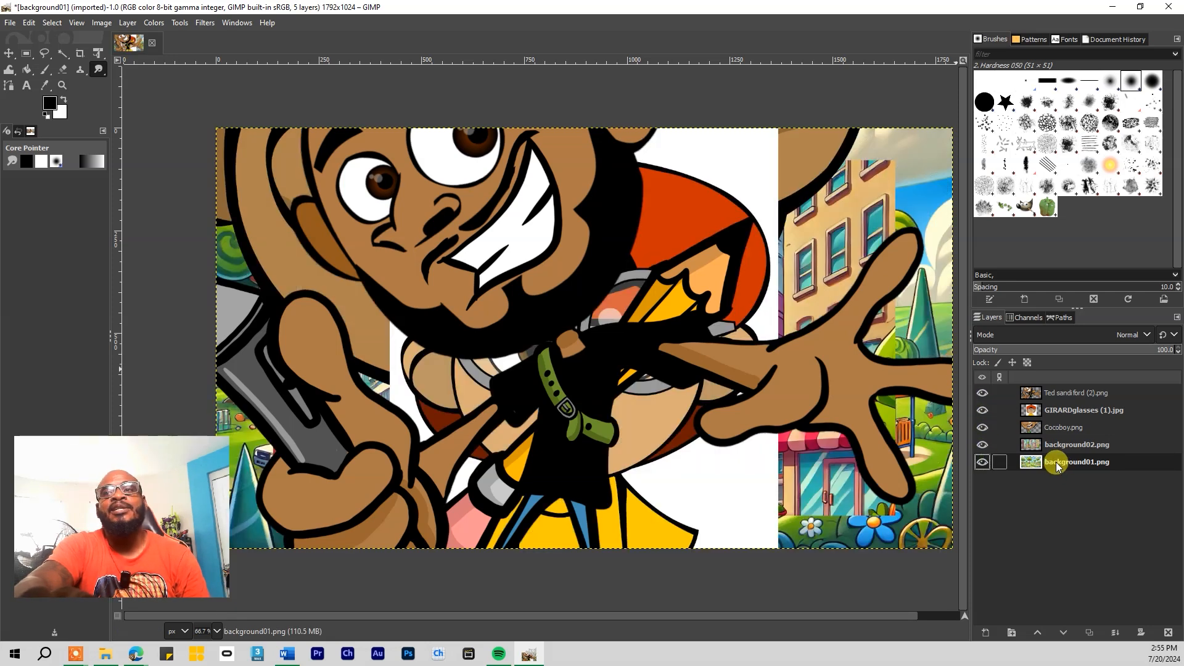
{"action": "left_click", "coordinate": [1066, 395]}
Move the bearded and glasses character layers below Cocoboy.png, then select the Cocoboy layer
{"action": "left_click_drag", "start_coordinate": [1065, 400], "coordinate": [1064, 440]}
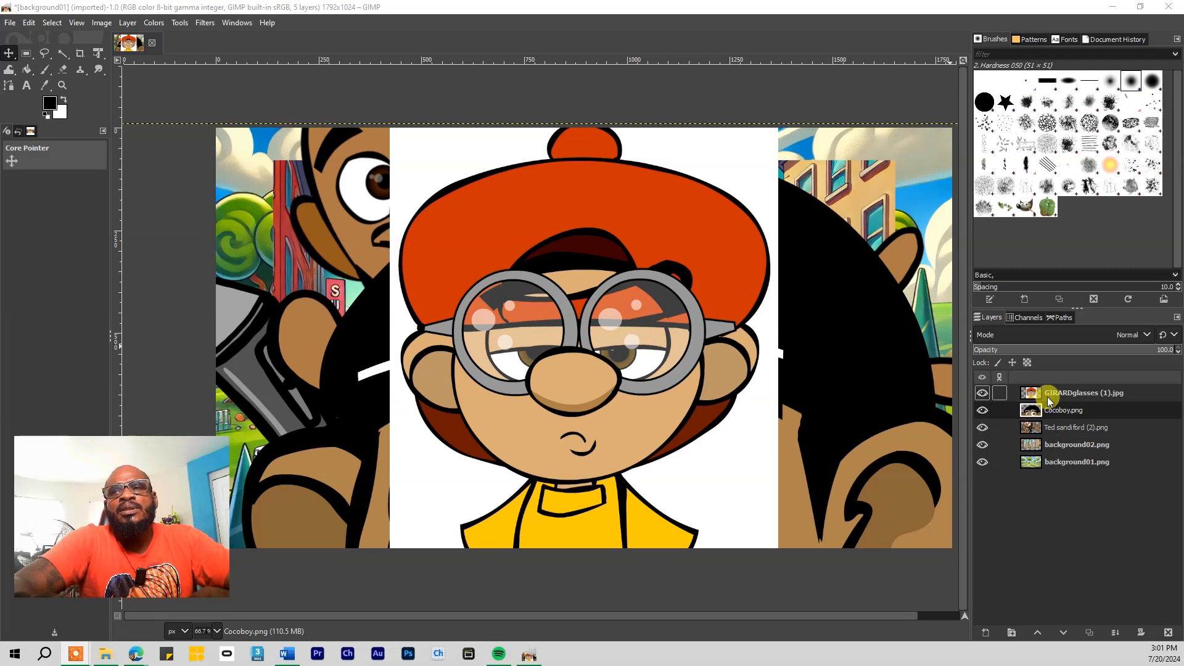
{"action": "left_click_drag", "start_coordinate": [1052, 393], "coordinate": [1050, 436]}
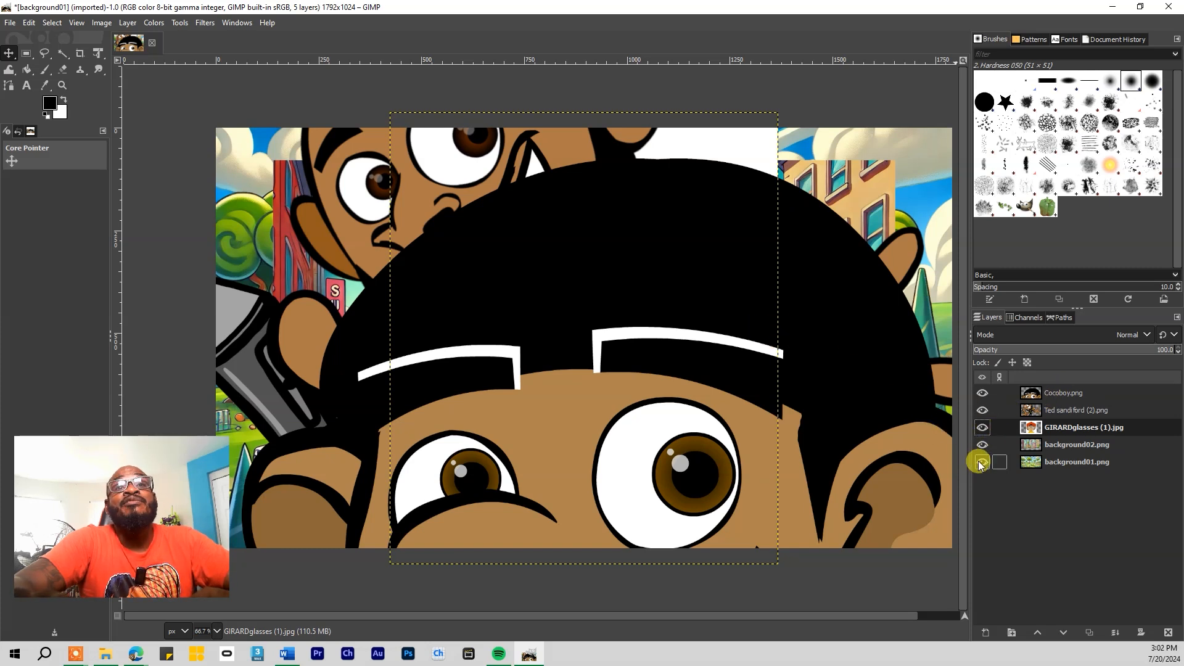
{"action": "left_click", "coordinate": [1066, 395]}
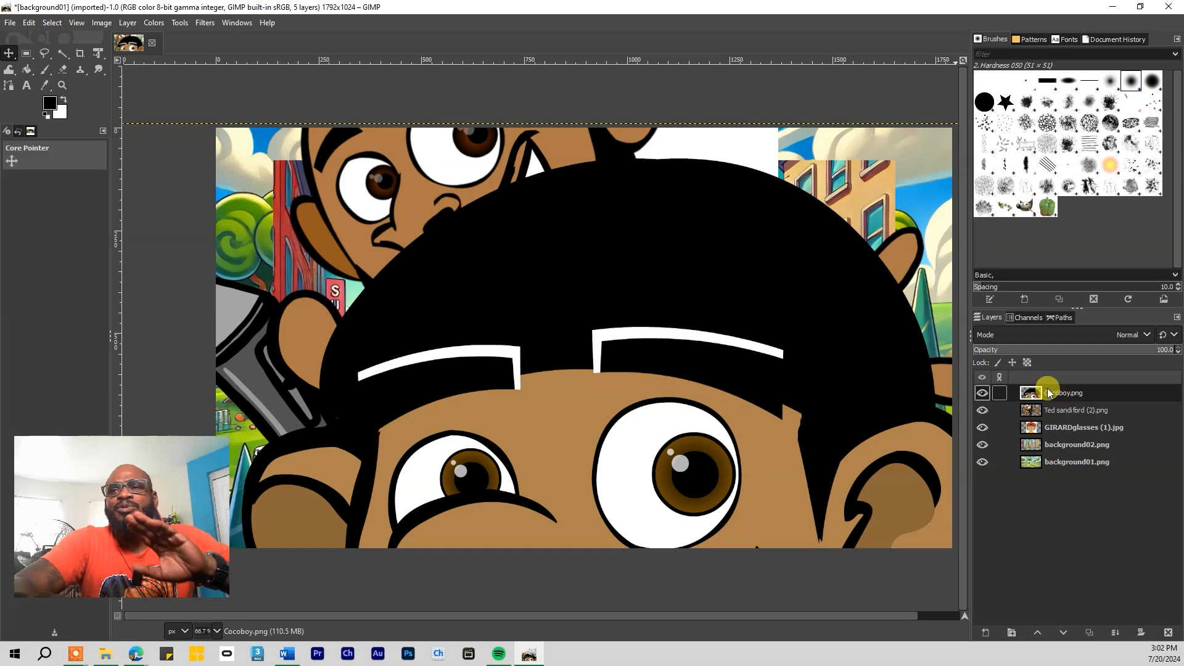
{"action": "right_click", "coordinate": [97, 56]}
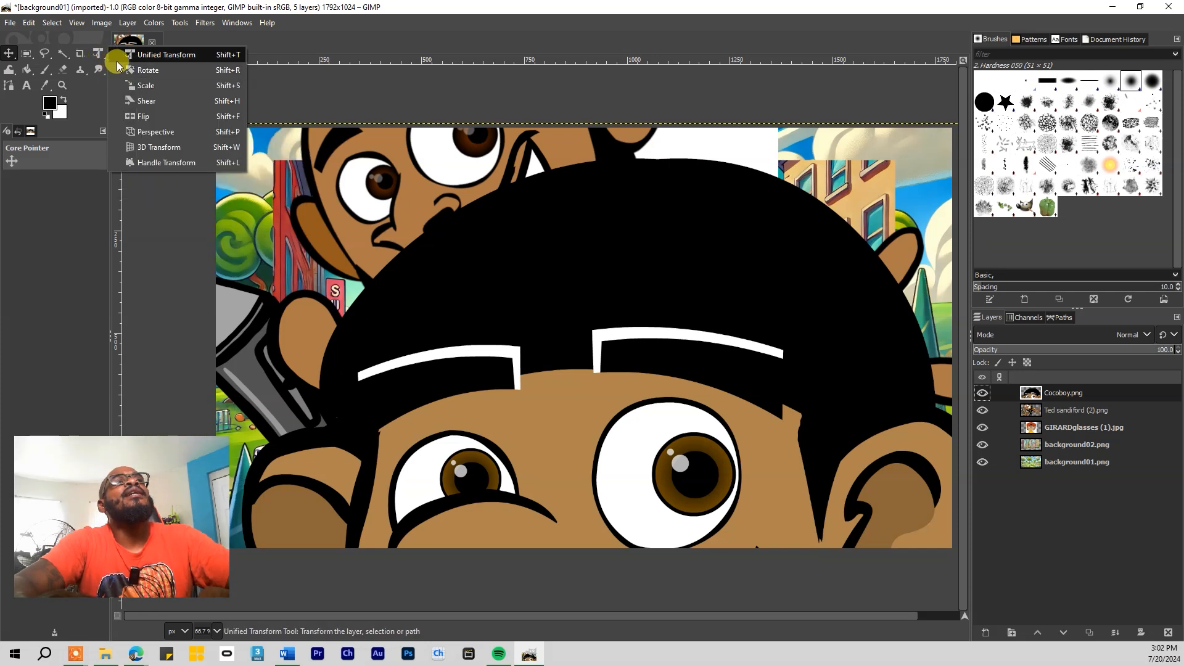
{"action": "left_click", "coordinate": [148, 87]}
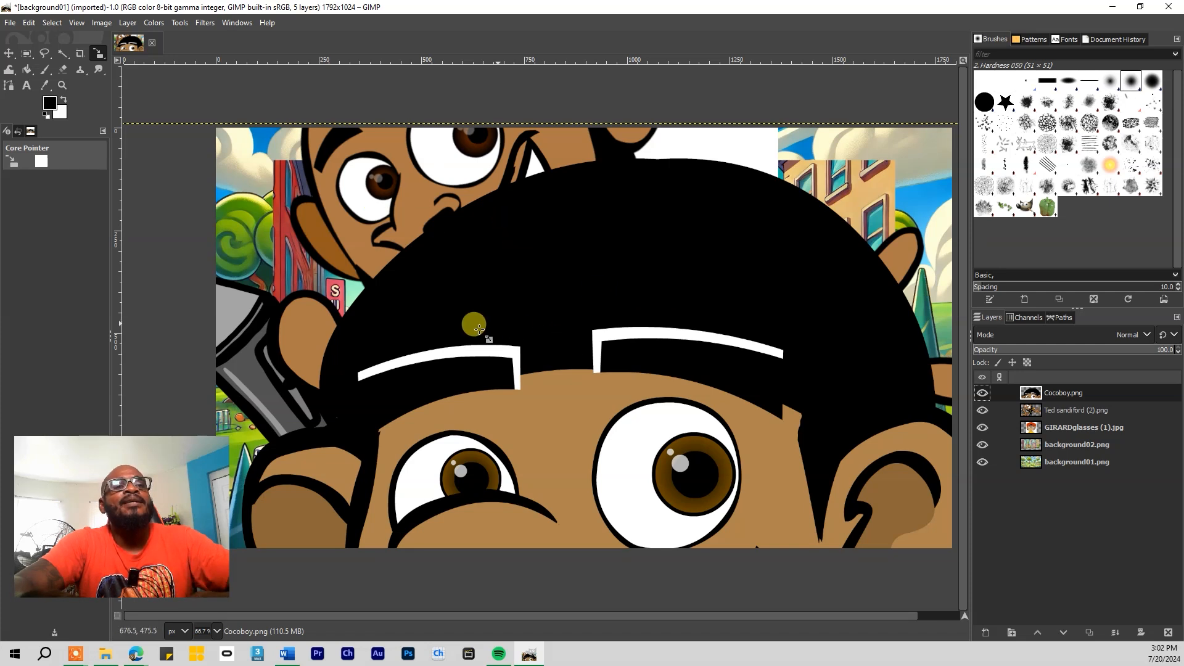
{"action": "key", "text": "m"}
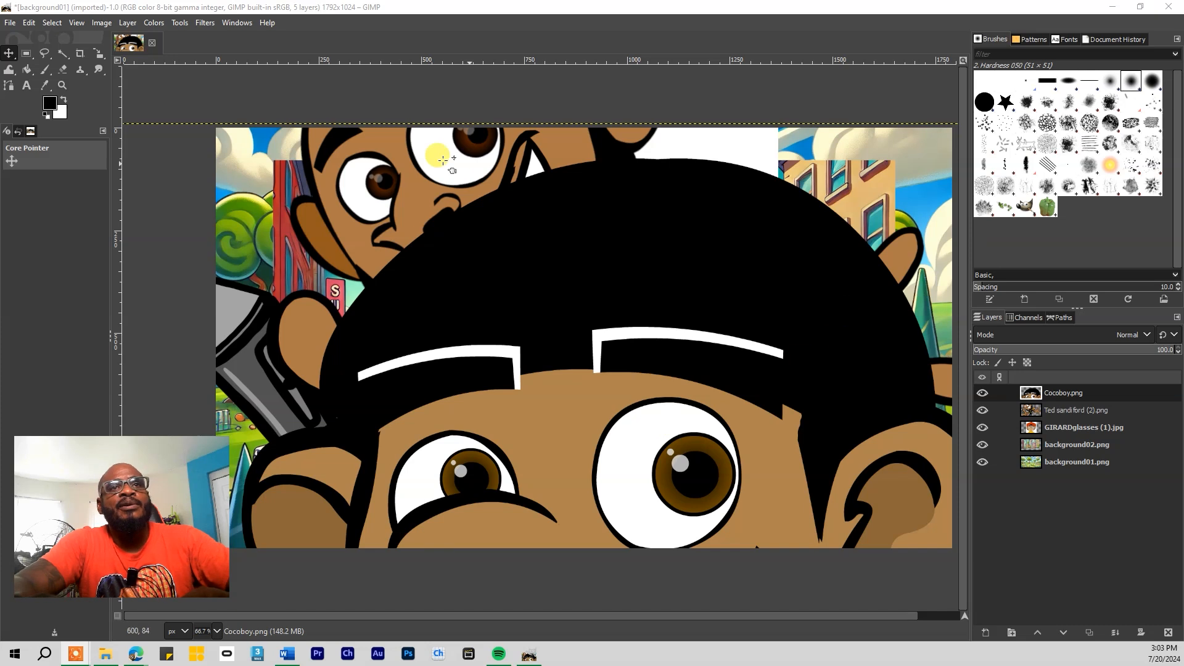
{"action": "left_click", "coordinate": [99, 56]}
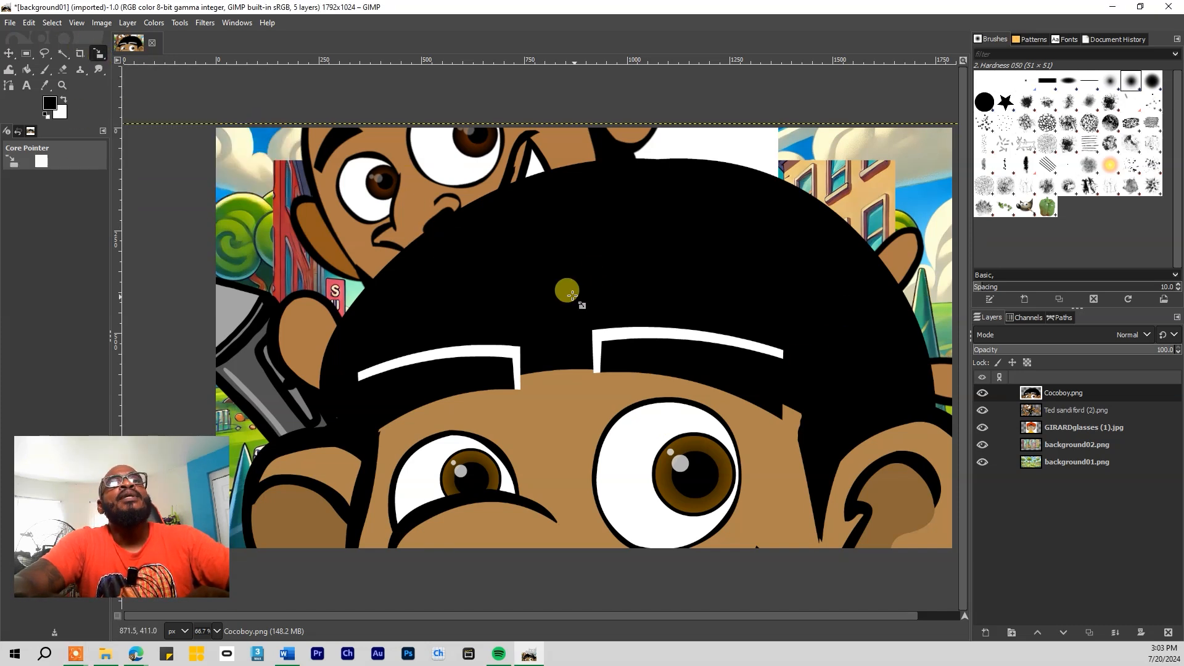
Scale down the Cocoboy layer and move it up and to the left
{"action": "left_click_drag", "start_coordinate": [483, 262], "coordinate": [935, 591]}
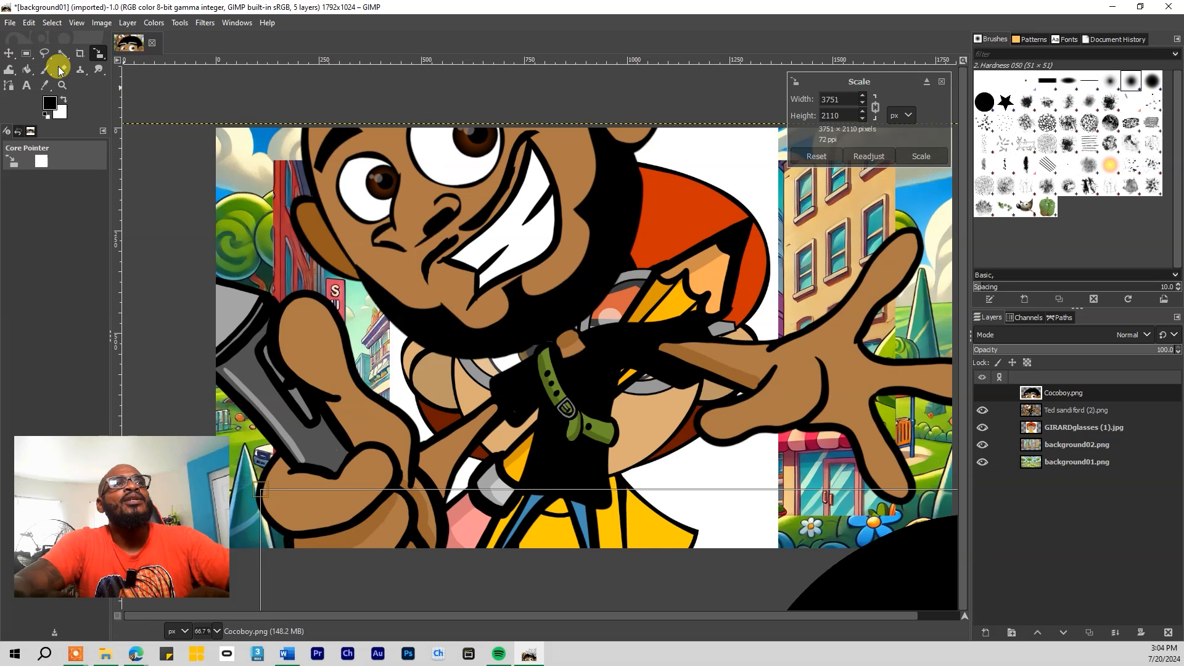
{"action": "right_click", "coordinate": [9, 56]}
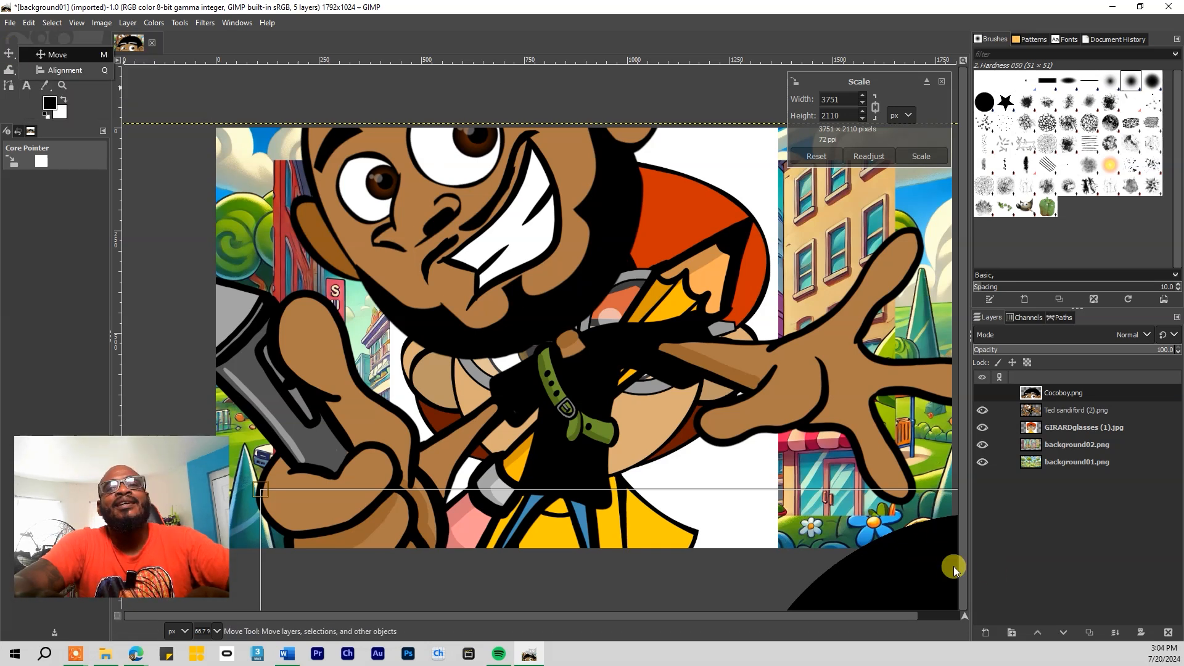
{"action": "left_click_drag", "start_coordinate": [830, 479], "coordinate": [917, 582]}
{"action": "left_click", "coordinate": [9, 54]}
{"action": "left_click", "coordinate": [7, 54]}
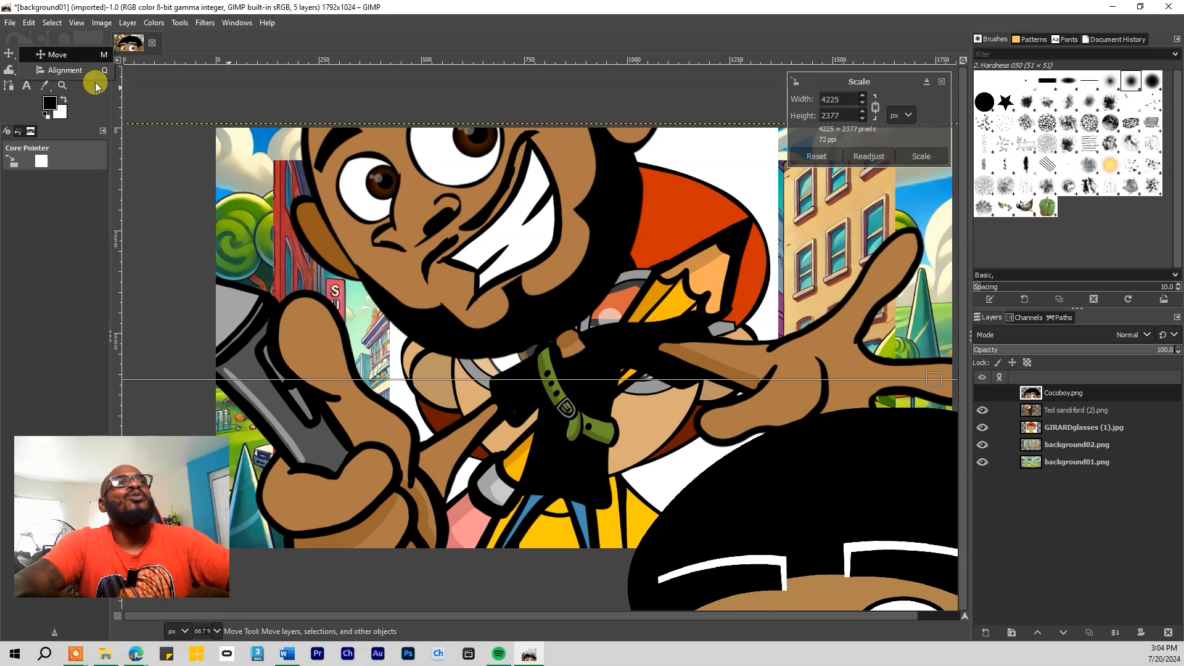
{"action": "left_click", "coordinate": [538, 338]}
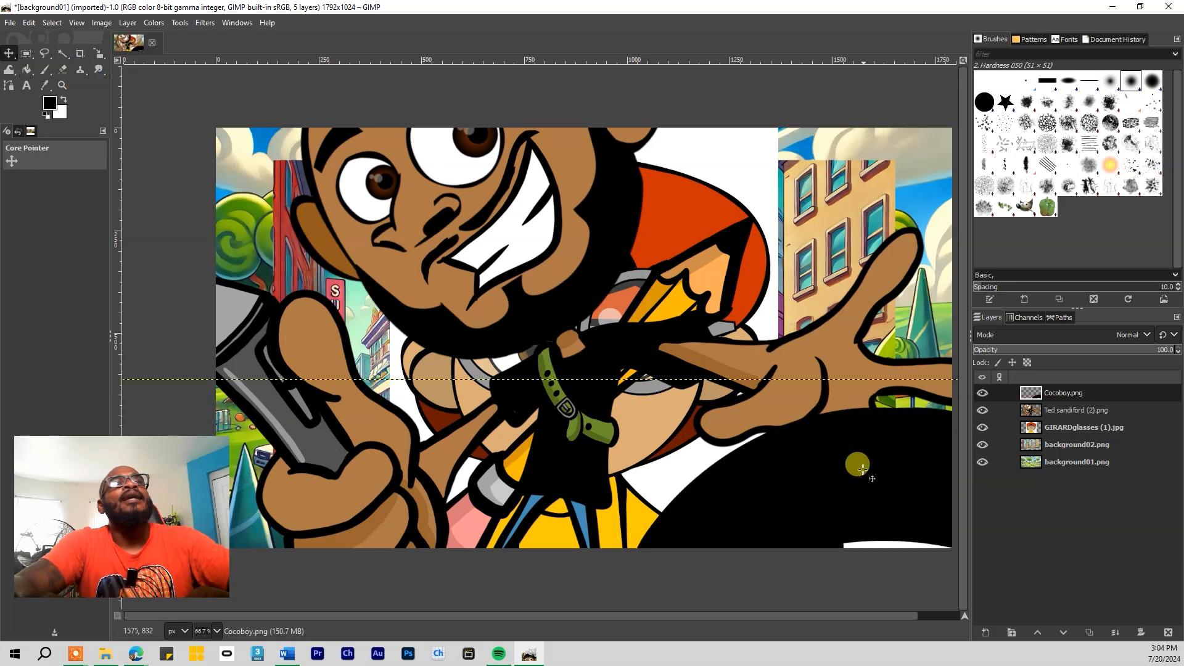
{"action": "left_click_drag", "start_coordinate": [854, 511], "coordinate": [569, 173]}
Rescale Cocoboy to 1809 × 1018 px and position him on the canvas's right side
{"action": "left_click", "coordinate": [98, 53]}
{"action": "left_click_drag", "start_coordinate": [427, 201], "coordinate": [946, 567]}
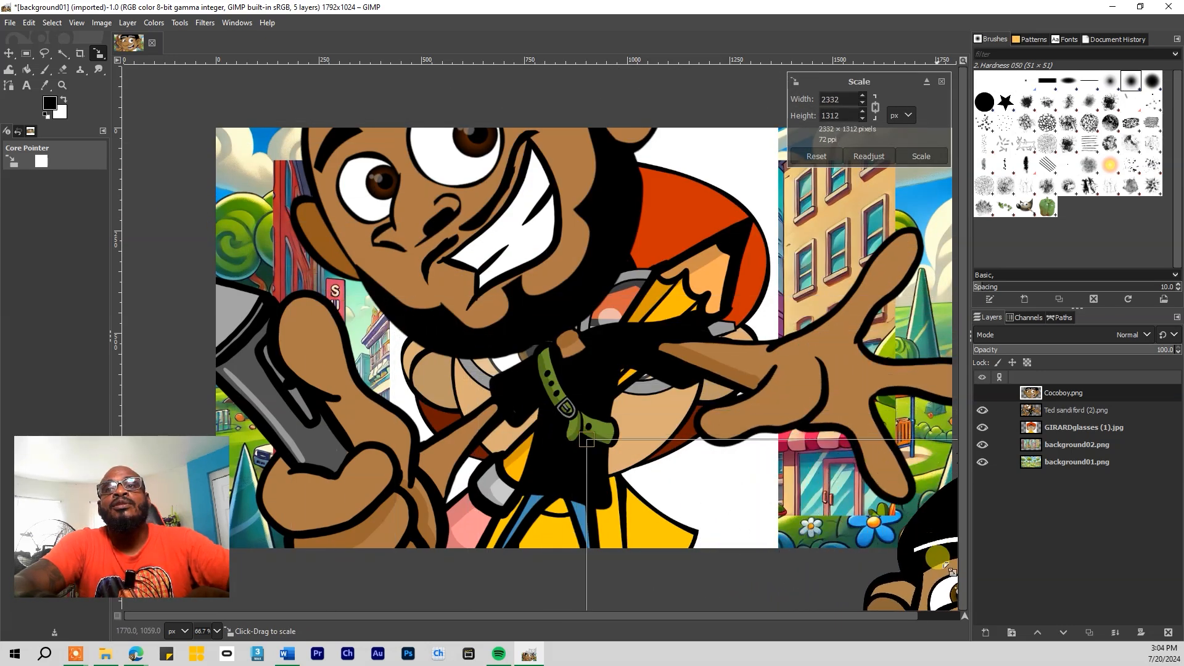
{"action": "left_click", "coordinate": [8, 56]}
{"action": "left_click_drag", "start_coordinate": [929, 530], "coordinate": [483, 239]}
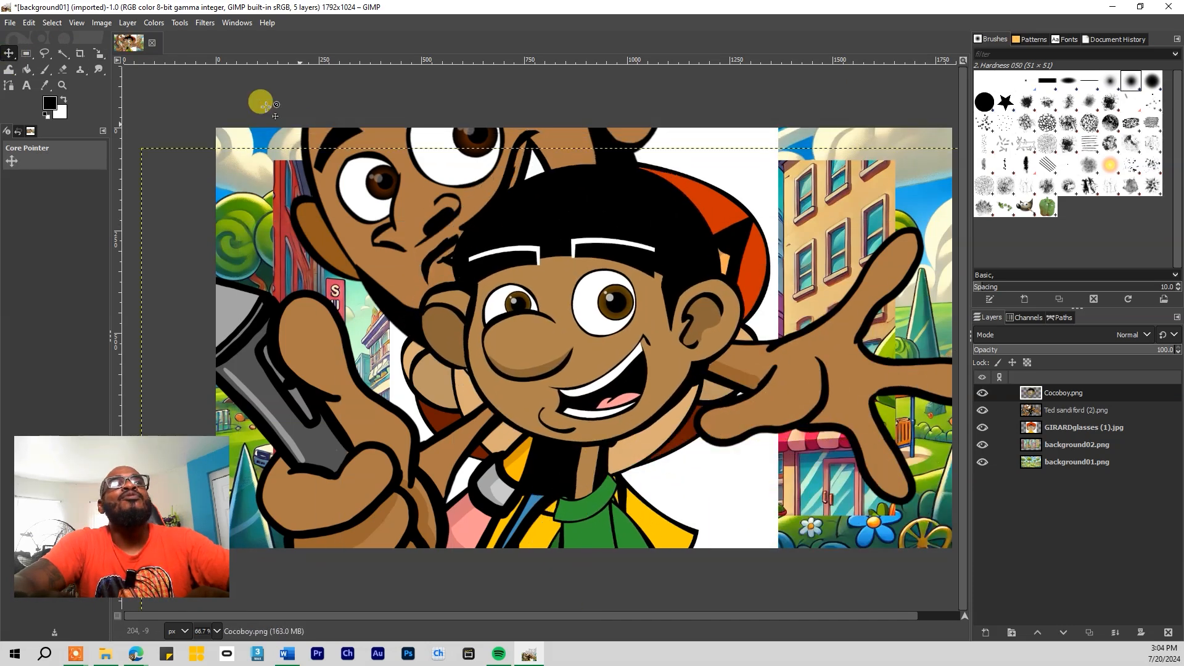
{"action": "left_click", "coordinate": [97, 55]}
{"action": "left_click_drag", "start_coordinate": [568, 272], "coordinate": [689, 408]}
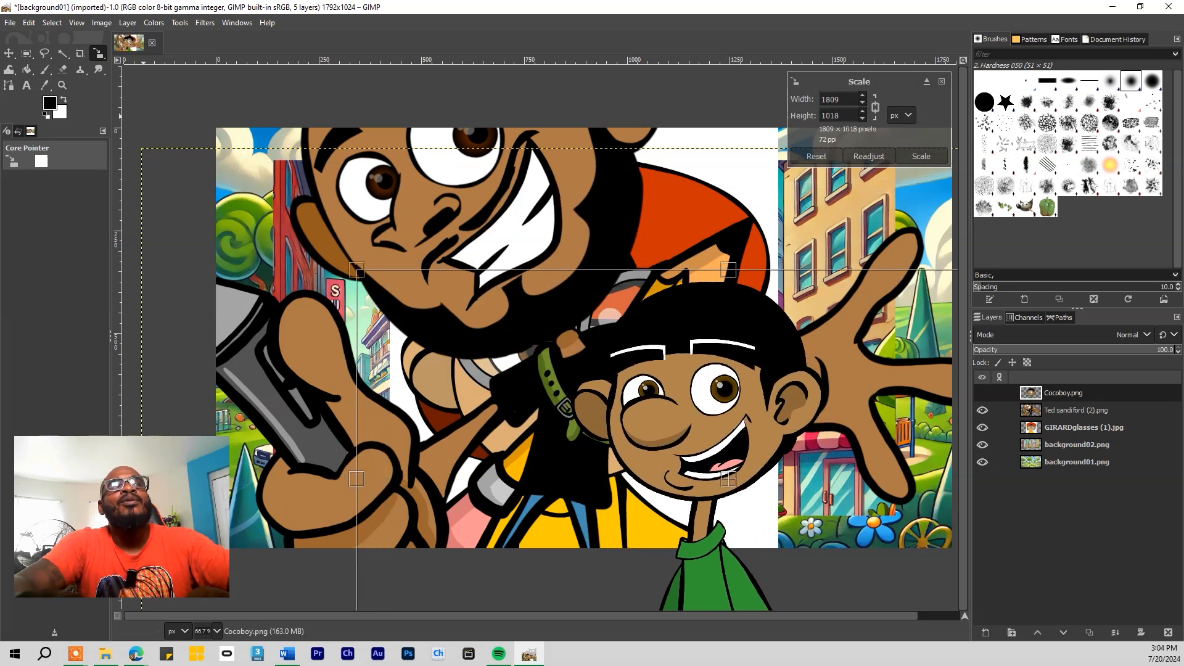
{"action": "left_click", "coordinate": [9, 53]}
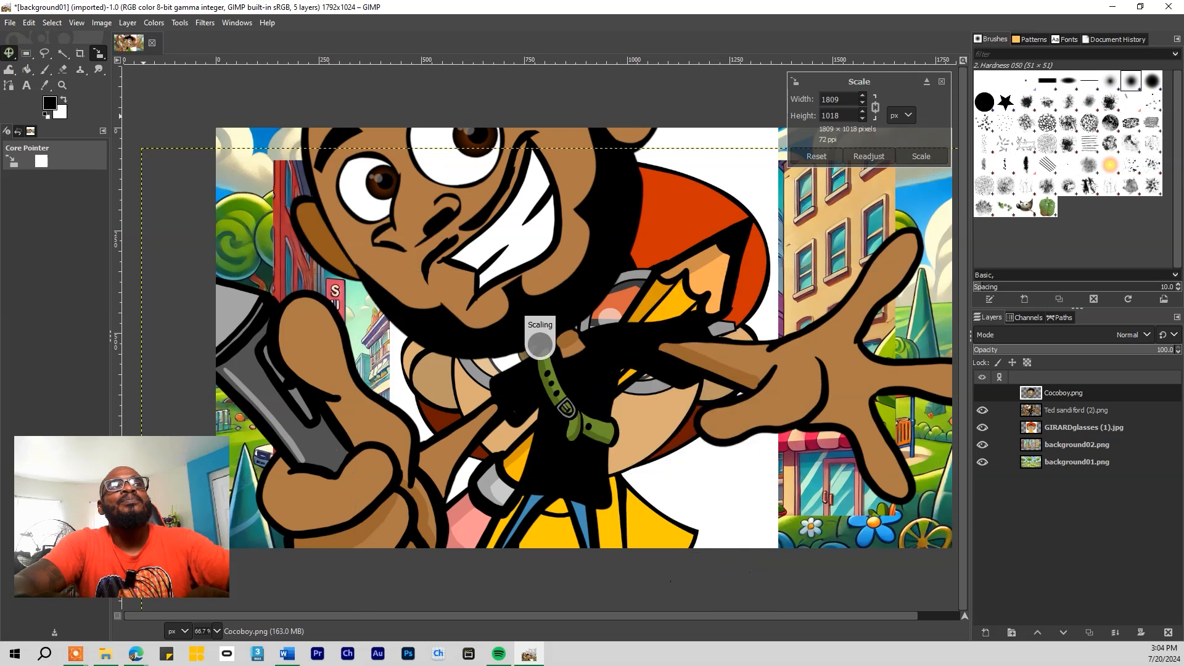
{"action": "left_click_drag", "start_coordinate": [711, 412], "coordinate": [766, 302]}
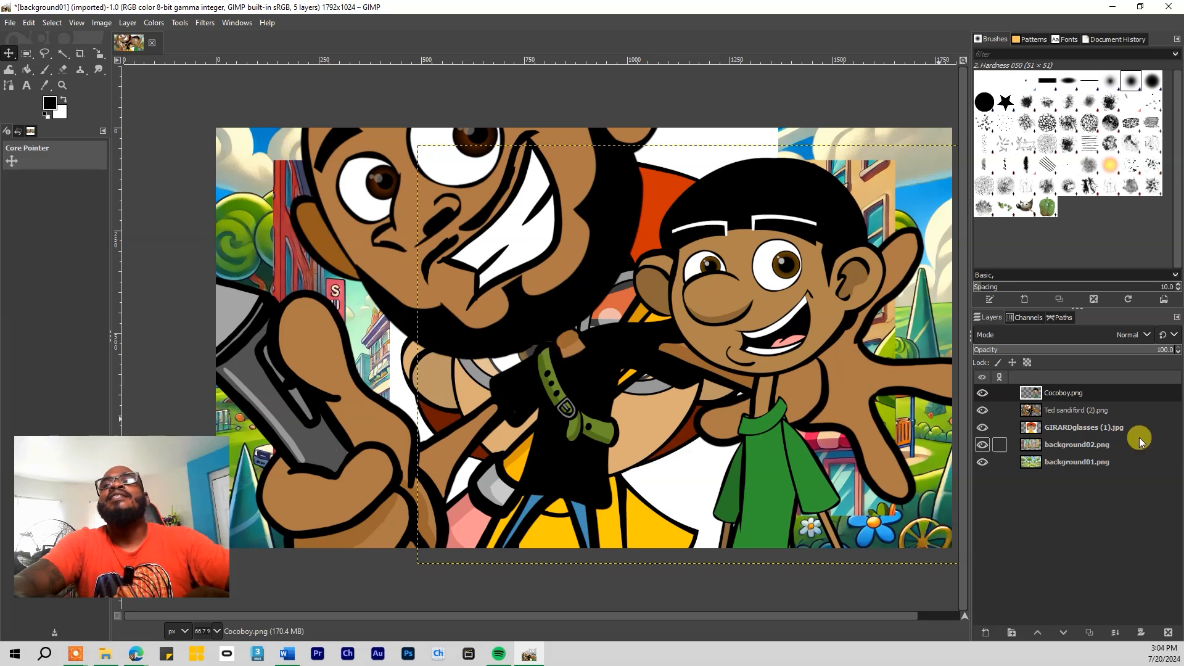
Hide Cocoboy, then scale down the bearded character's layer and drag it to the left side
{"action": "left_click", "coordinate": [1061, 411]}
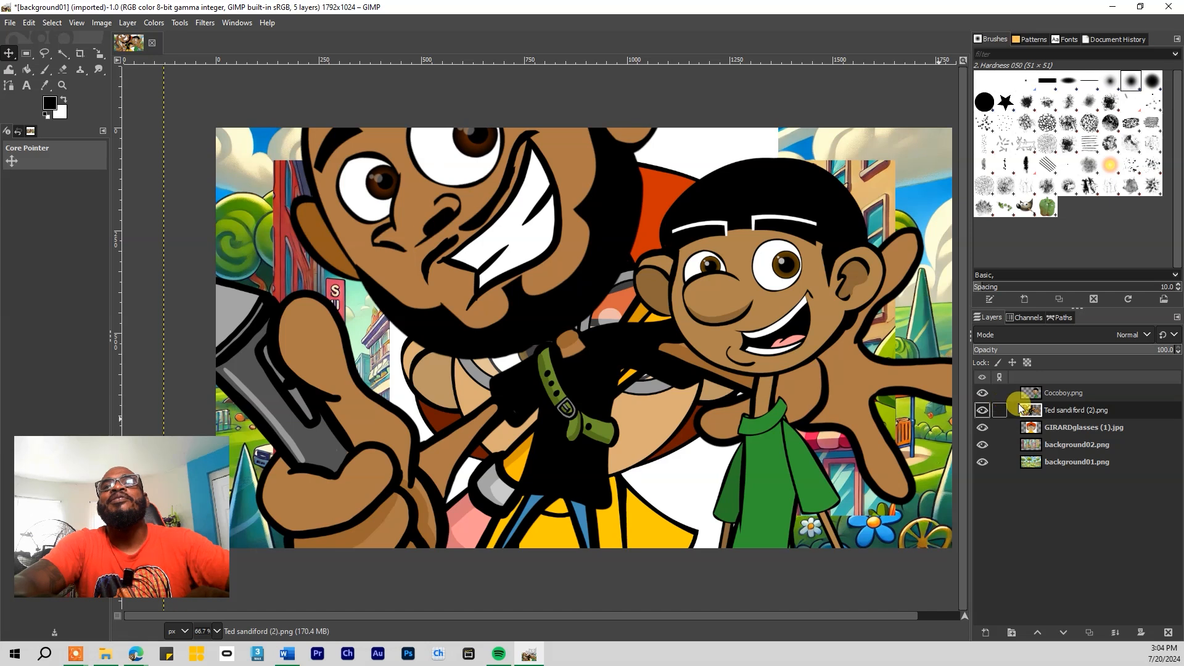
{"action": "left_click", "coordinate": [982, 392]}
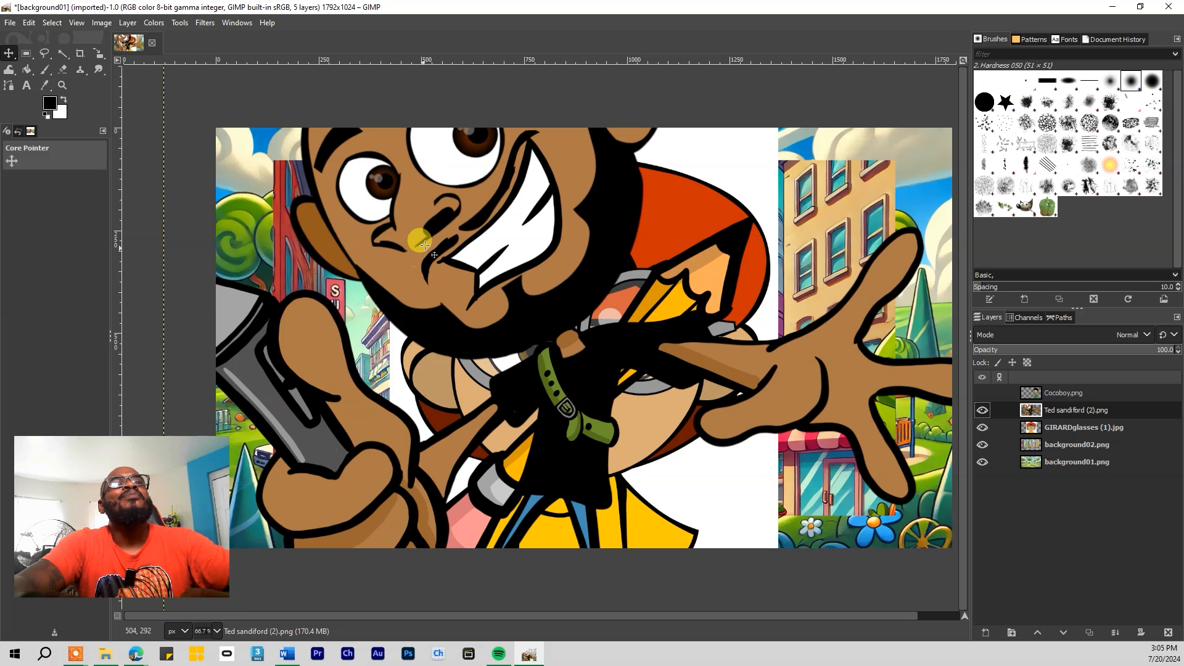
{"action": "left_click", "coordinate": [98, 54]}
{"action": "left_click_drag", "start_coordinate": [411, 177], "coordinate": [769, 595]}
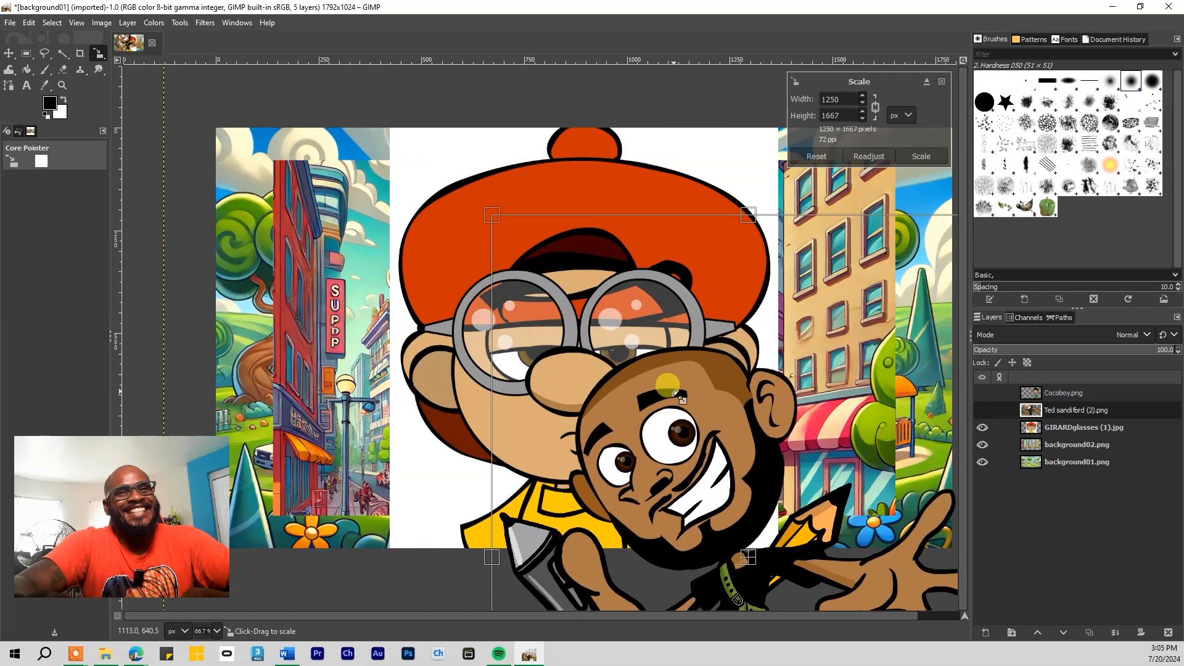
{"action": "left_click", "coordinate": [9, 53]}
{"action": "left_click_drag", "start_coordinate": [652, 444], "coordinate": [350, 298]}
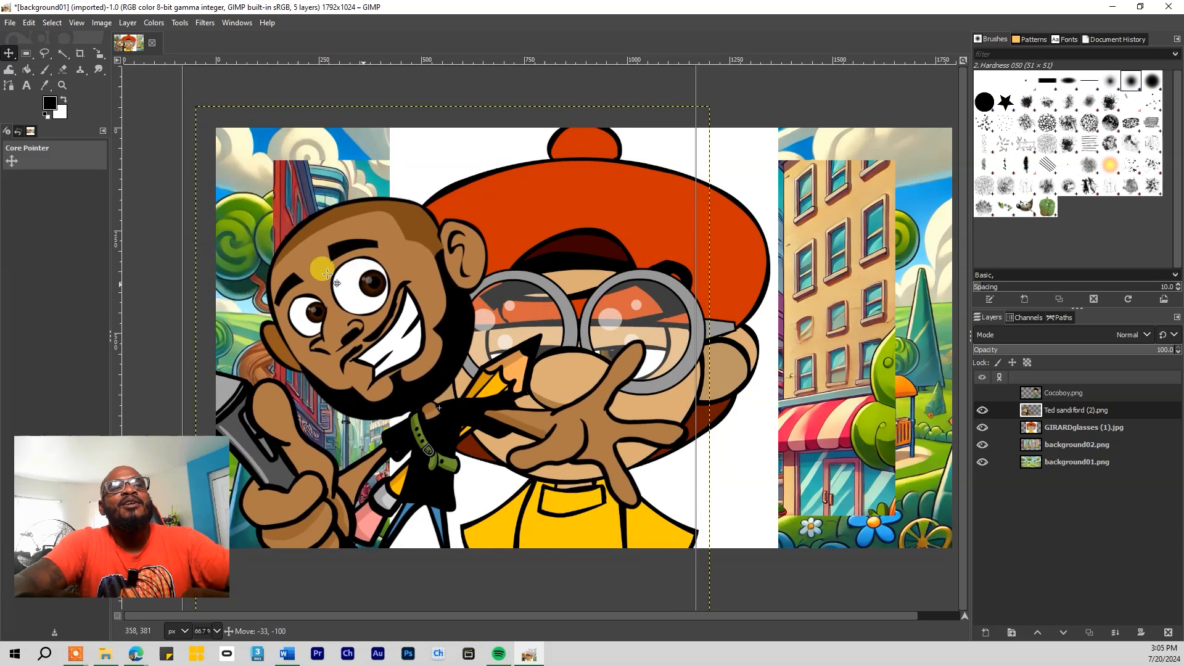
{"action": "mouse_move", "coordinate": [402, 390]}
{"action": "left_mouse_down"}
{"action": "mouse_move", "coordinate": [278, 391]}
{"action": "mouse_move", "coordinate": [320, 391]}
{"action": "mouse_move", "coordinate": [330, 377]}
{"action": "mouse_move", "coordinate": [287, 409]}
{"action": "mouse_move", "coordinate": [265, 398]}
{"action": "mouse_move", "coordinate": [343, 358]}
{"action": "mouse_move", "coordinate": [398, 374]}
{"action": "mouse_move", "coordinate": [370, 380]}
{"action": "mouse_move", "coordinate": [423, 382]}
{"action": "left_mouse_up"}
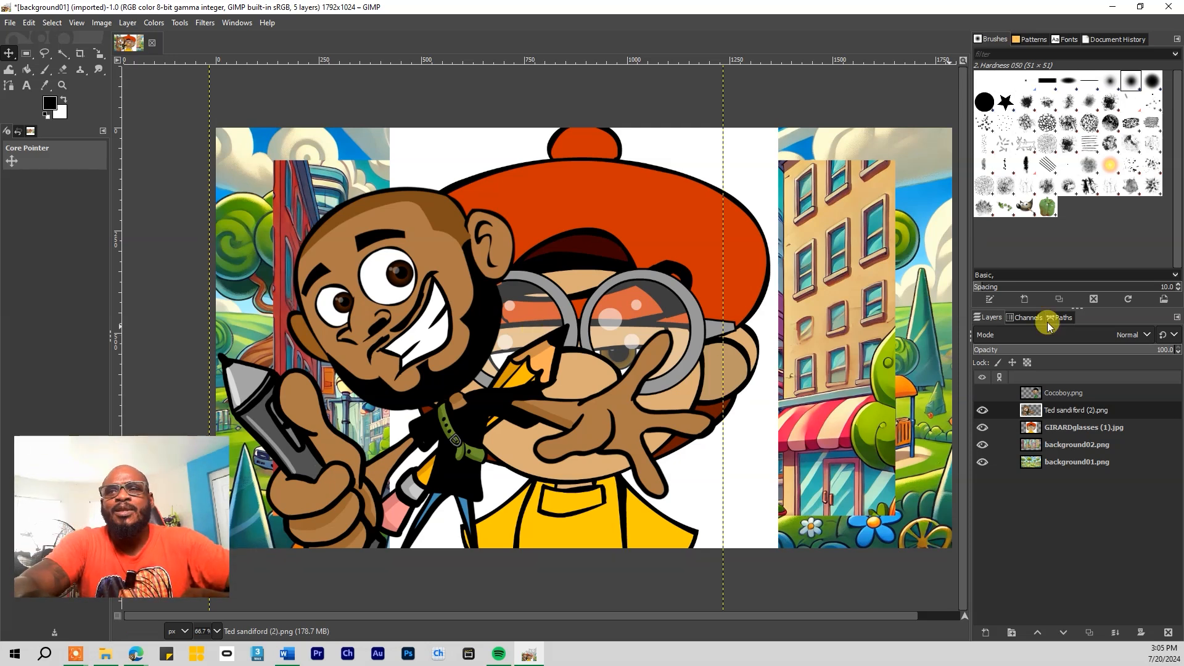
Turn off the glasses, bearded and Cocoboy character layers so only the backgrounds remain visible
{"action": "left_click", "coordinate": [983, 393]}
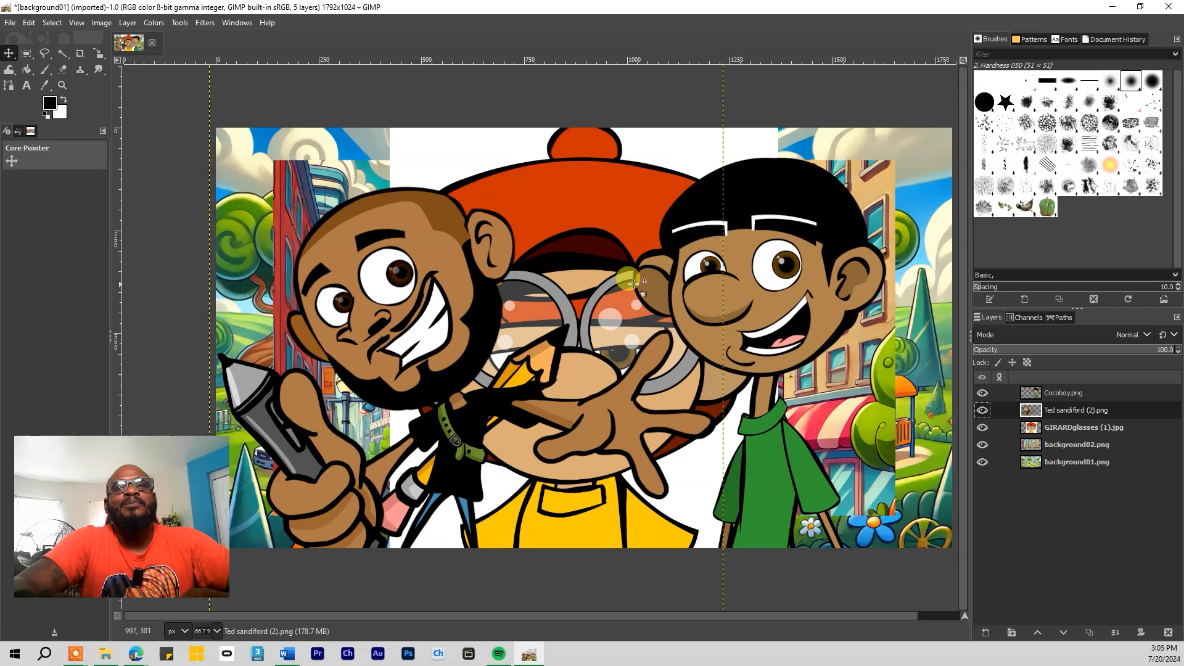
{"action": "left_click", "coordinate": [984, 427]}
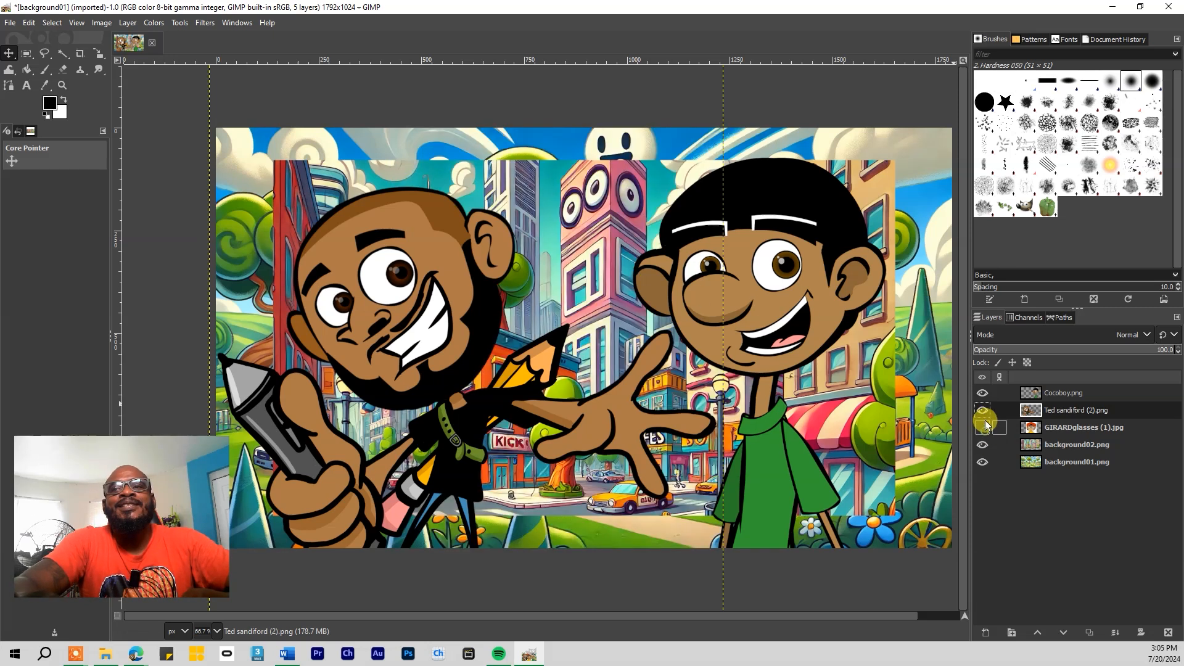
{"action": "left_click", "coordinate": [983, 410]}
{"action": "left_click", "coordinate": [982, 393]}
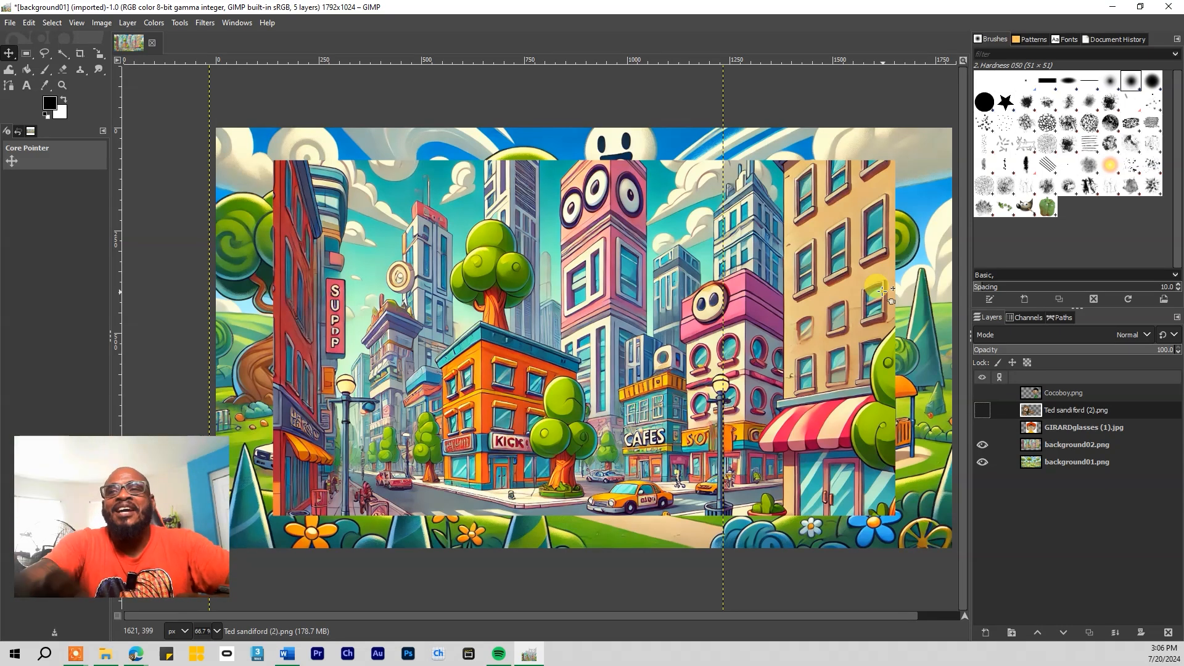
Delete the background02.png city layer from the Layers panel
{"action": "left_click", "coordinate": [1069, 448]}
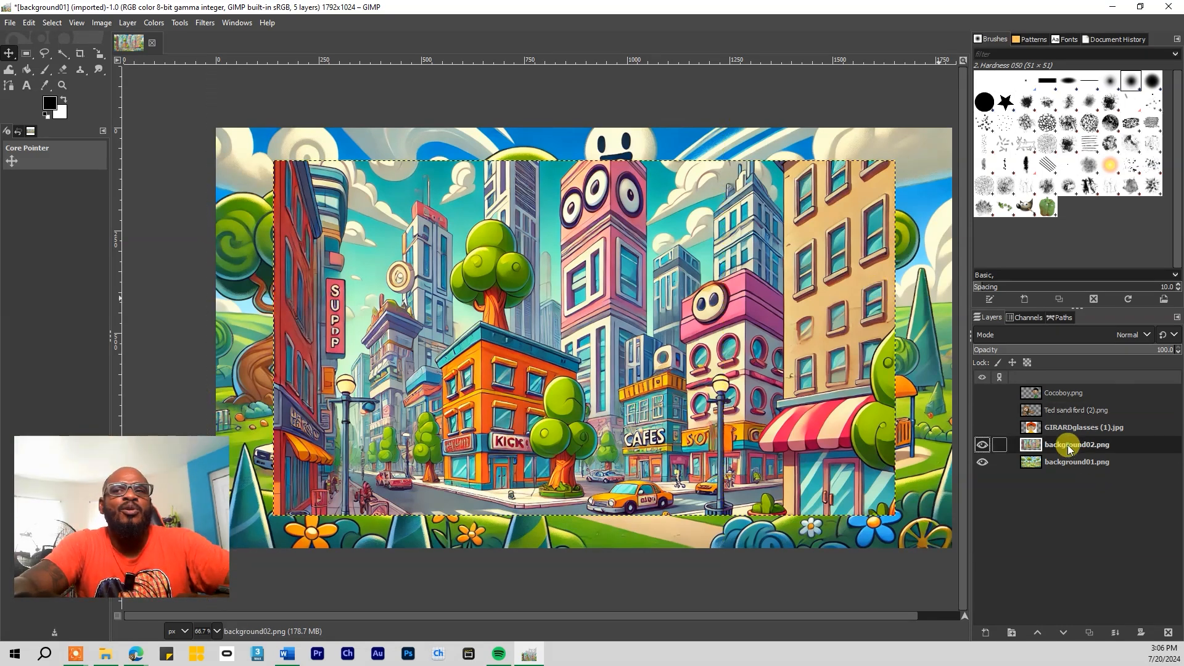
{"action": "right_click", "coordinate": [1070, 448]}
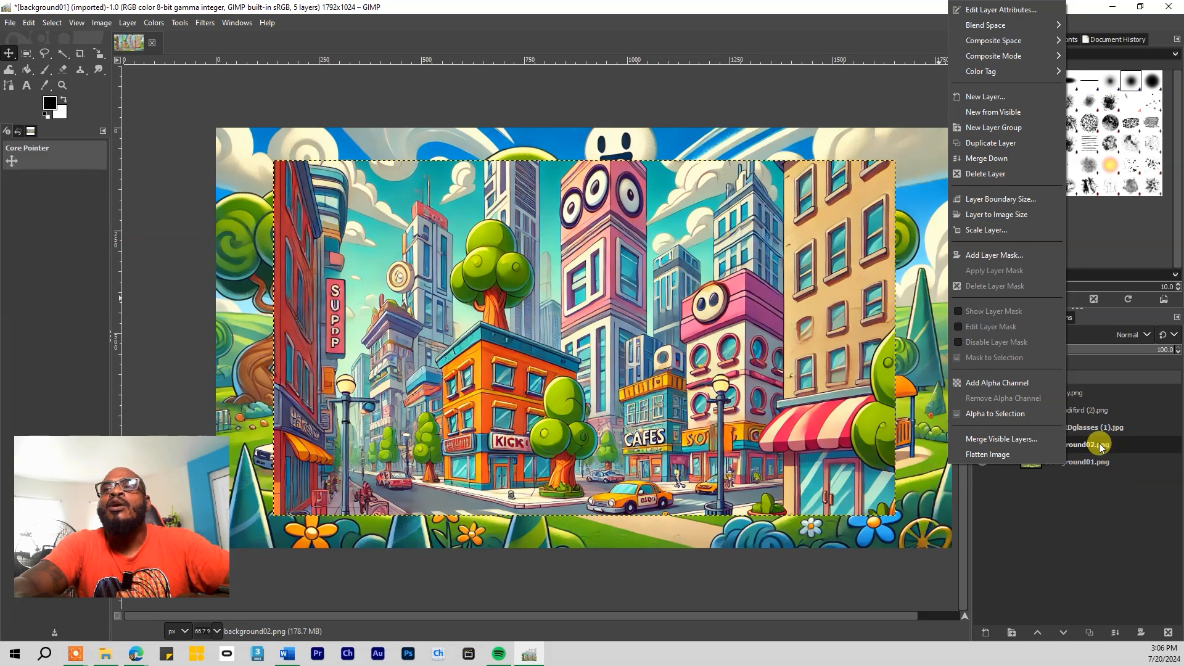
{"action": "left_click", "coordinate": [1100, 447]}
{"action": "right_click", "coordinate": [1093, 449]}
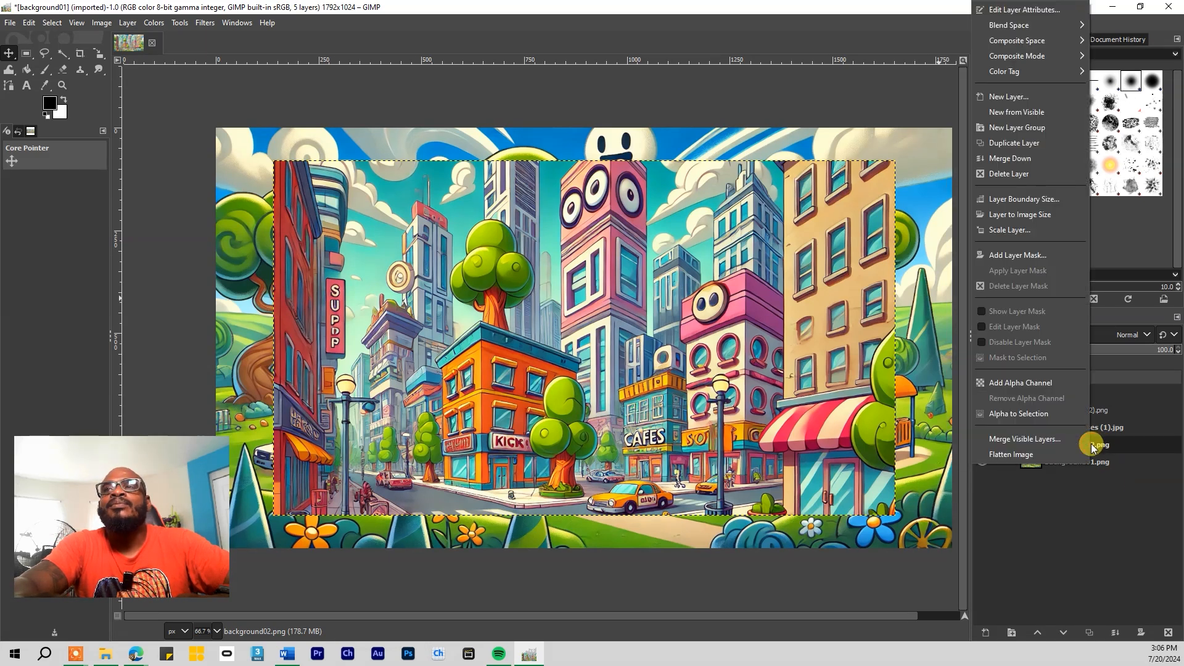
{"action": "left_click", "coordinate": [1036, 184]}
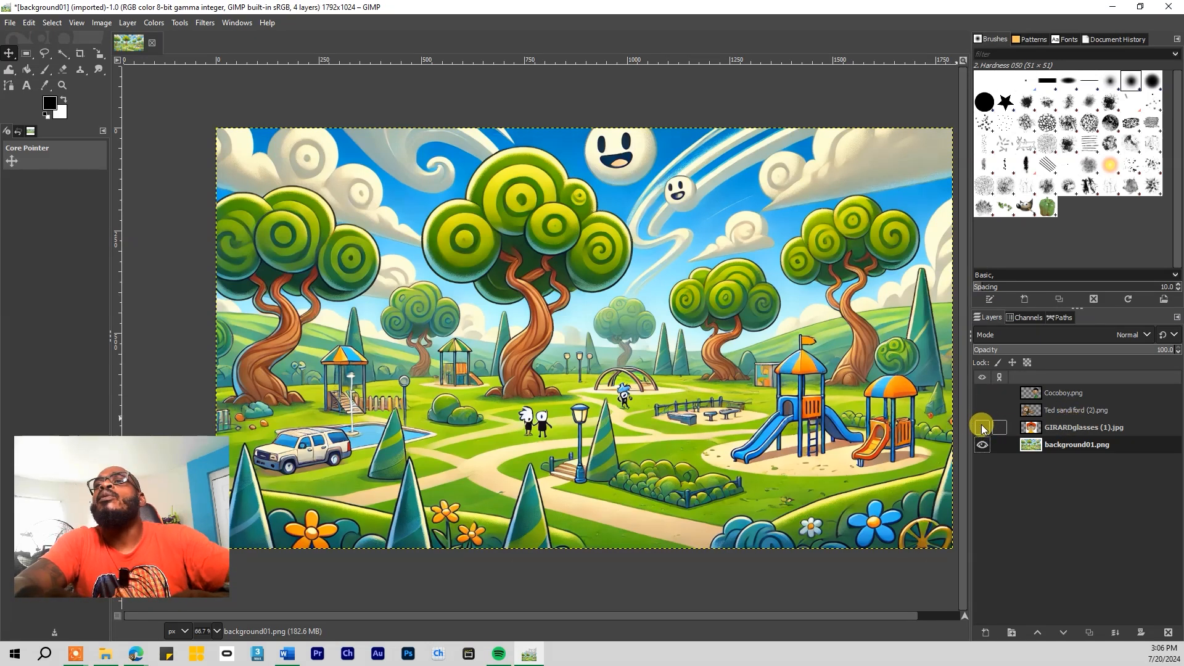
Re-show the character layers, then hide Cocoboy and the bearded man, briefly checking the tutorial images folder
{"action": "left_click_drag", "start_coordinate": [985, 430], "coordinate": [985, 400]}
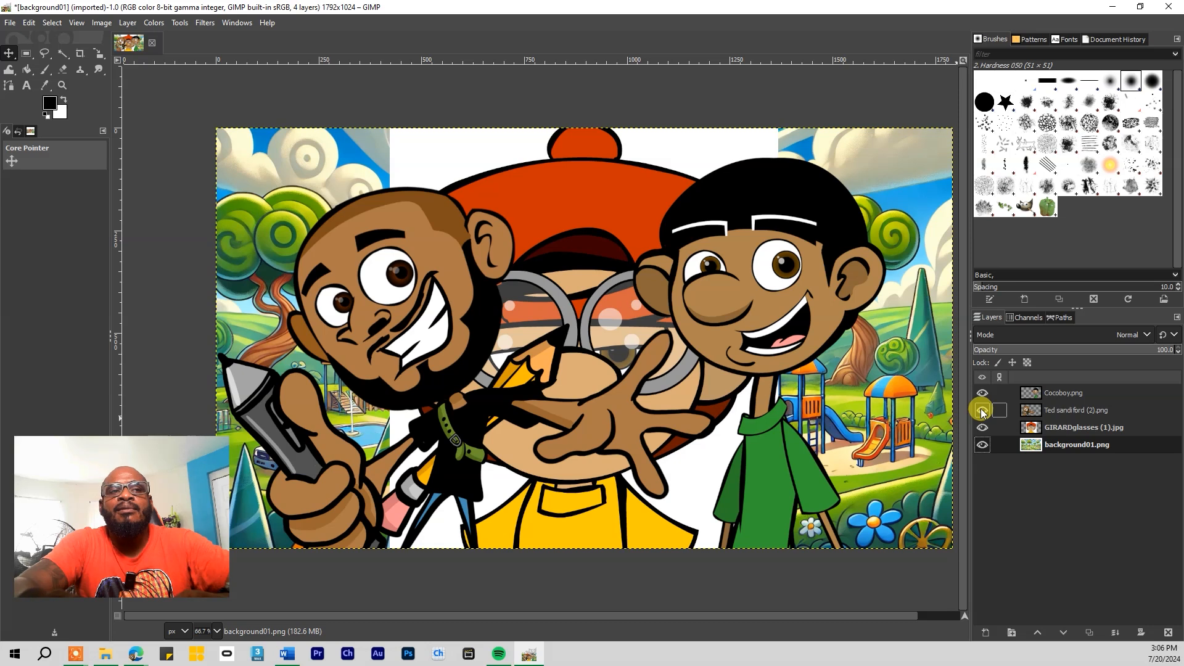
{"action": "left_click", "coordinate": [984, 398]}
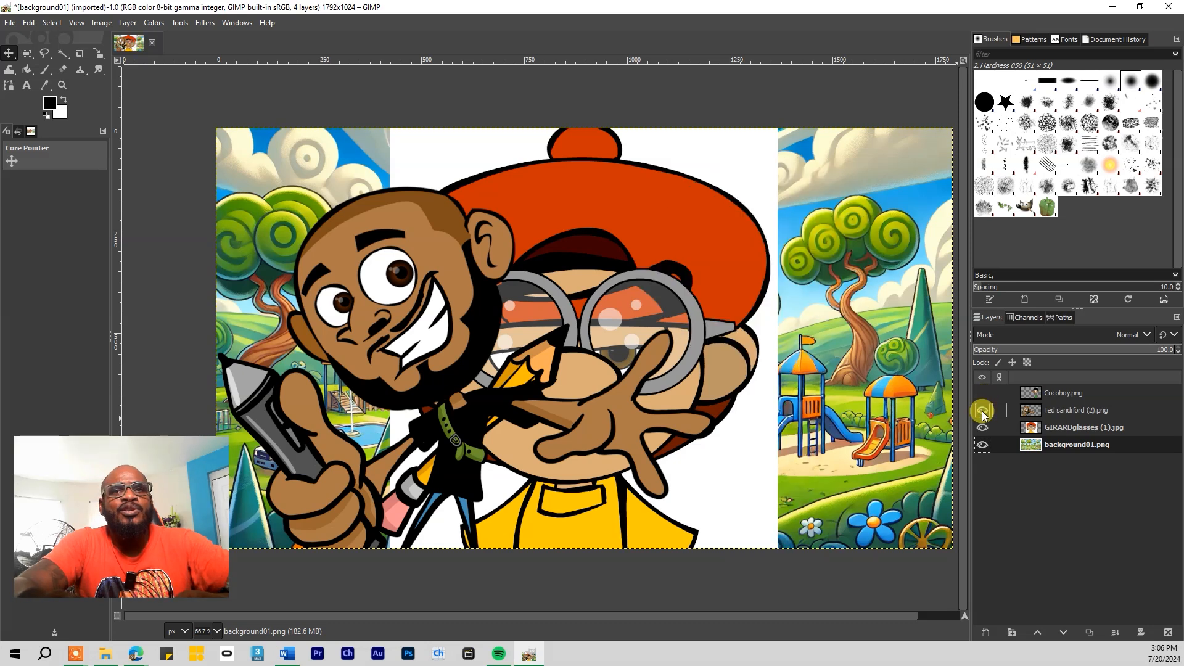
{"action": "left_click", "coordinate": [983, 410]}
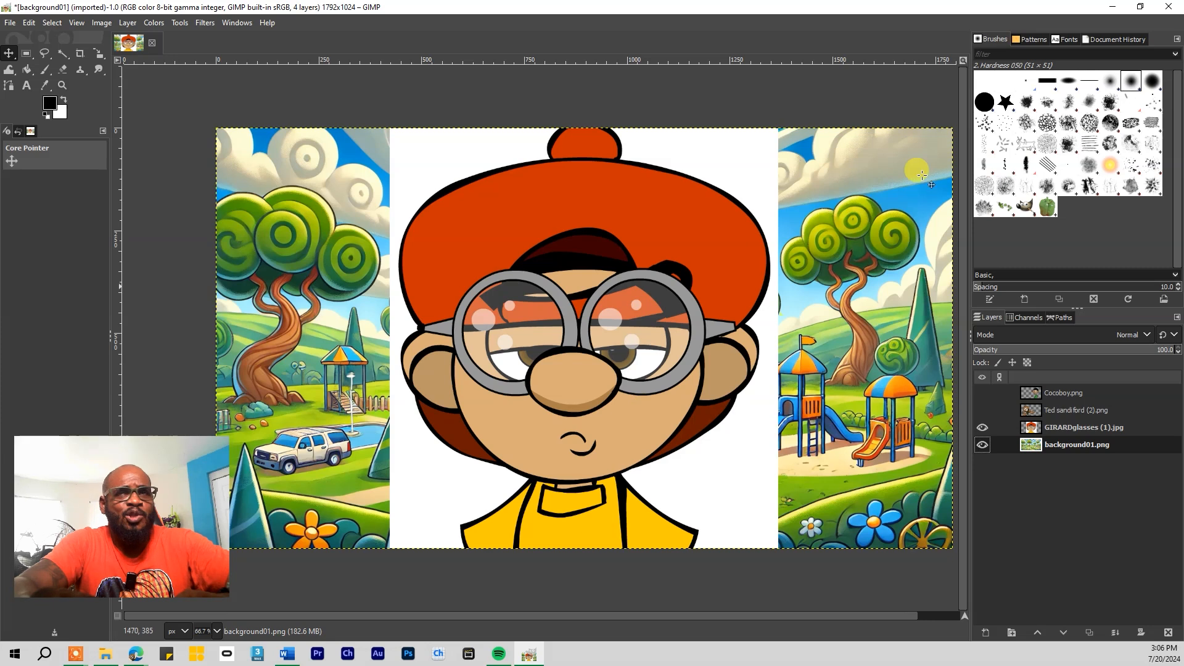
{"action": "left_click", "coordinate": [103, 656]}
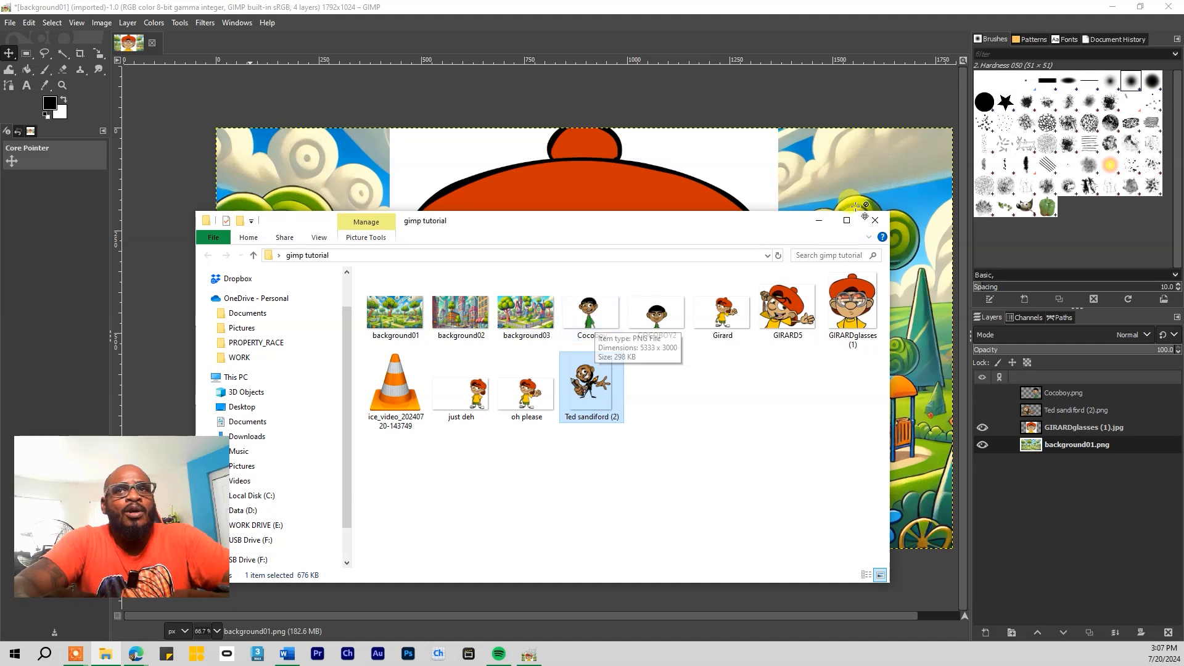
{"action": "left_click", "coordinate": [821, 222]}
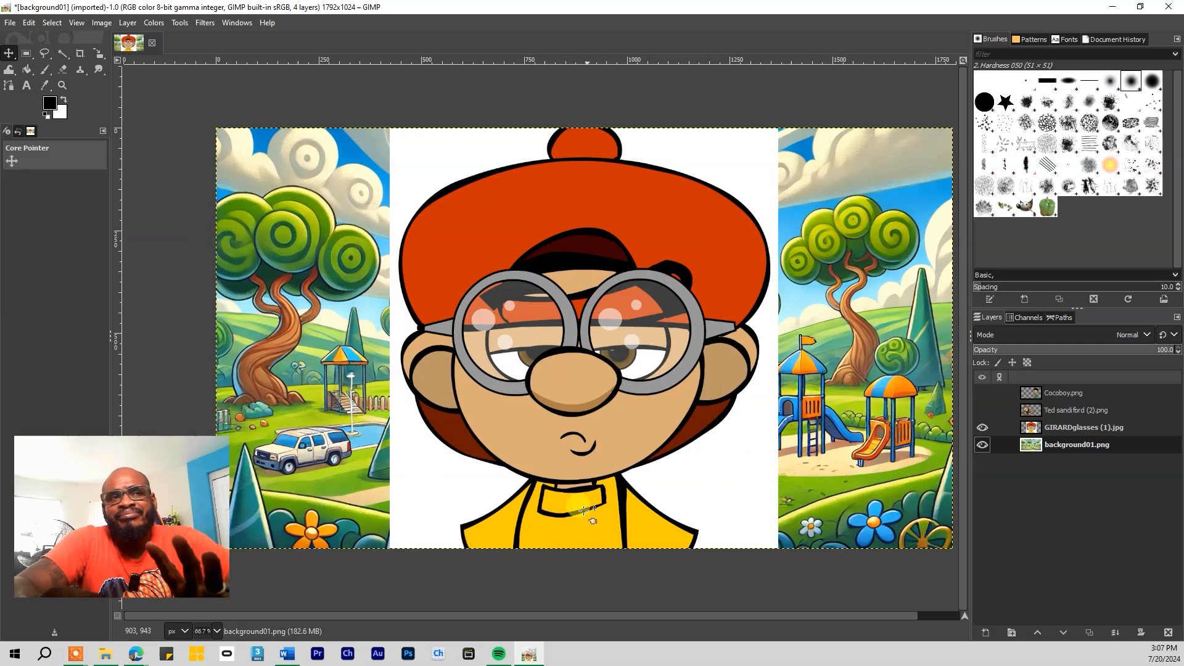
Compare the bearded man and Cocoboy side by side, then leave only the glasses character visible
{"action": "left_click", "coordinate": [983, 411]}
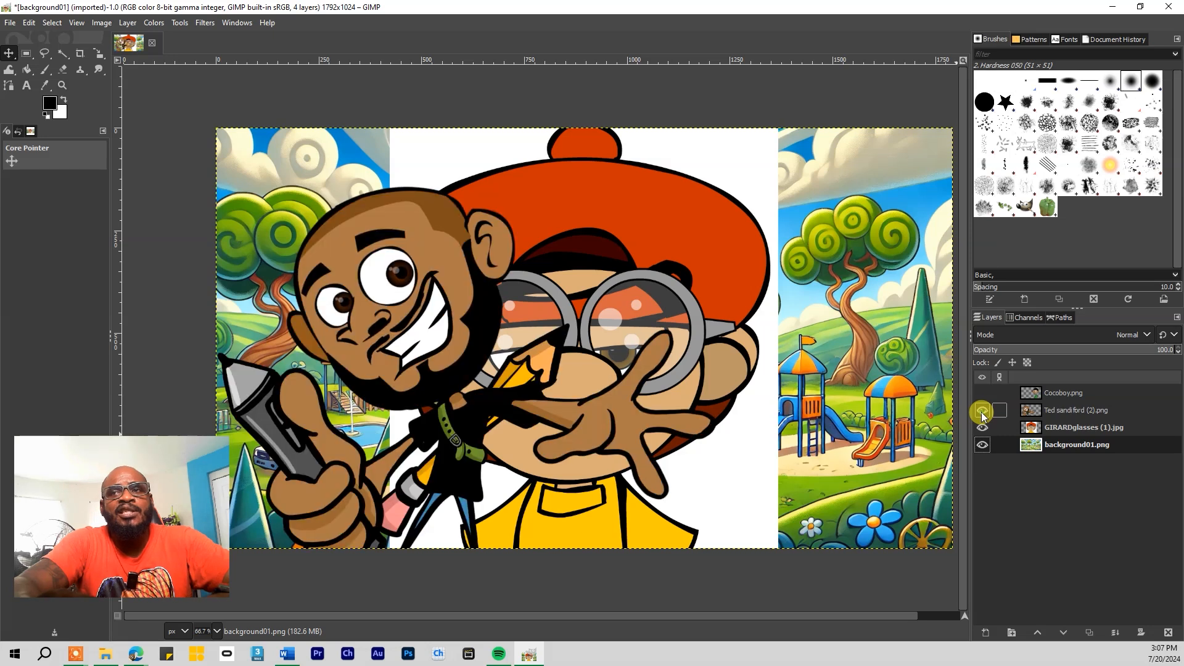
{"action": "left_click", "coordinate": [983, 392]}
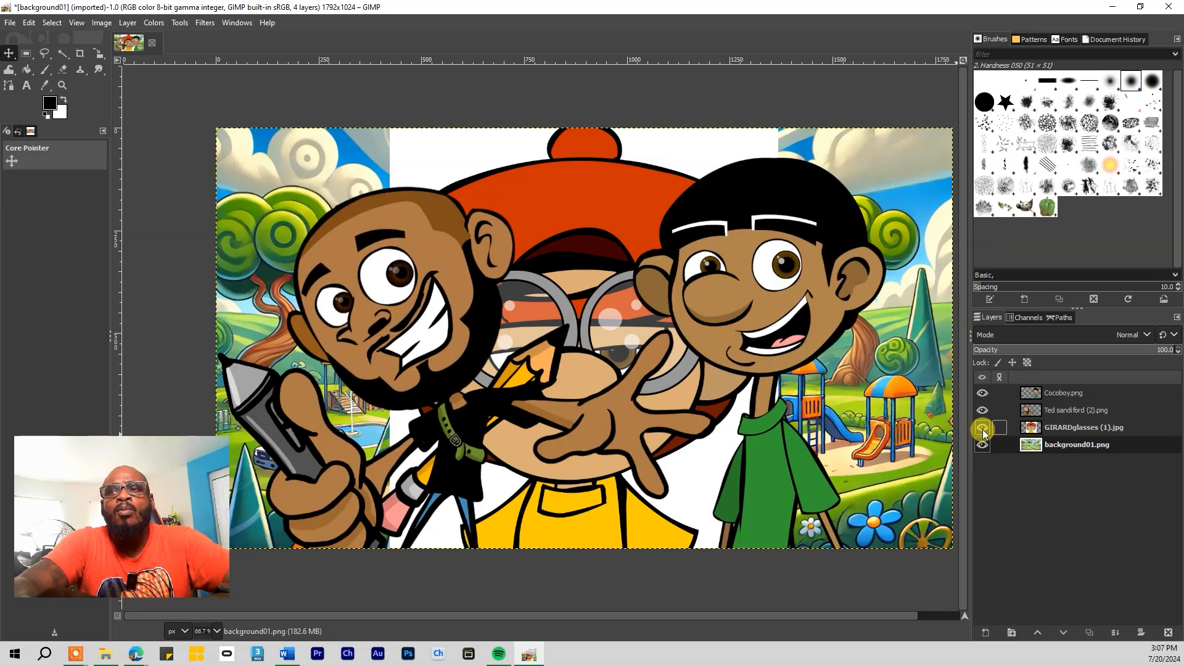
{"action": "left_click", "coordinate": [983, 428]}
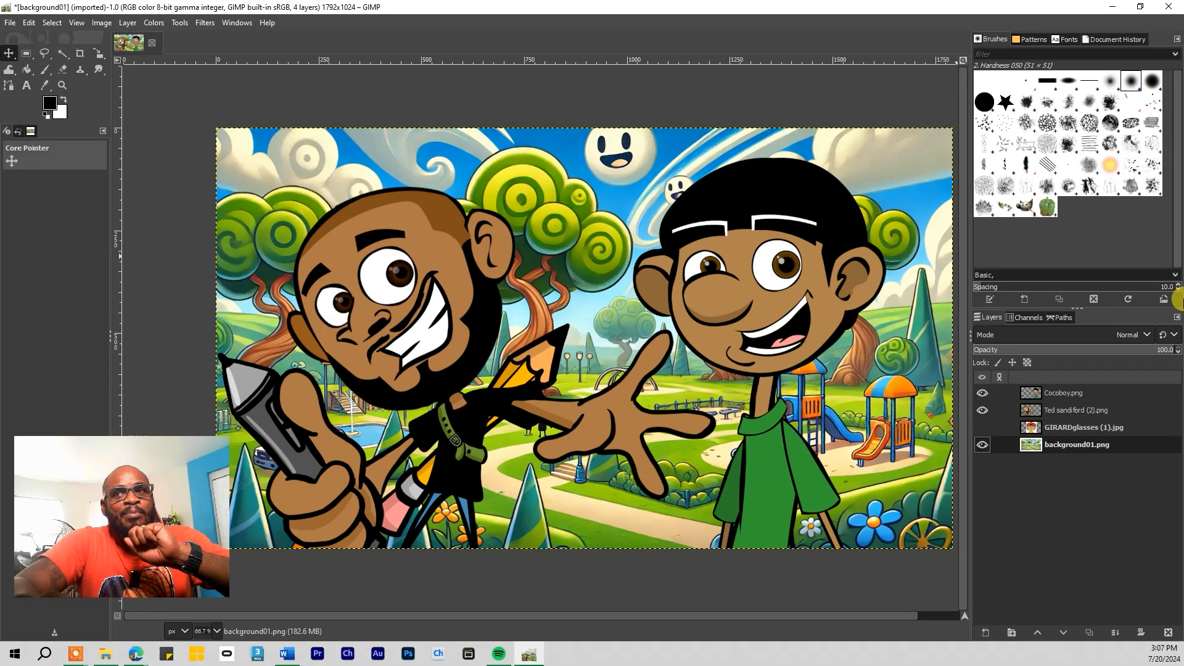
{"action": "left_click", "coordinate": [983, 411]}
{"action": "left_click", "coordinate": [985, 393]}
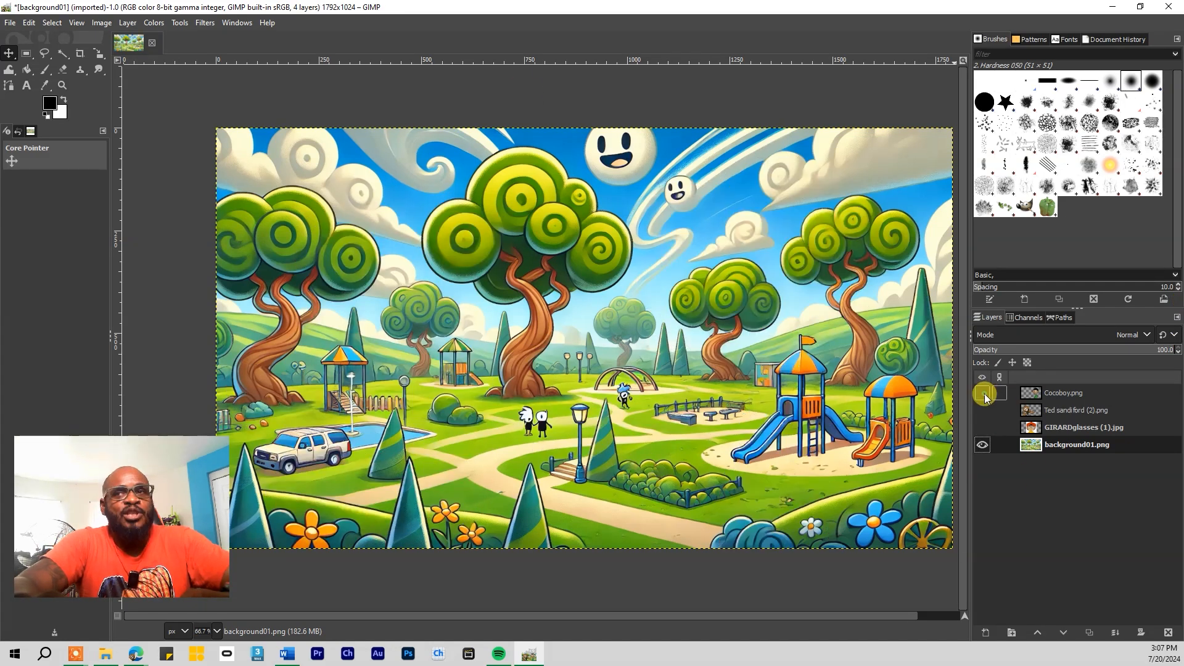
{"action": "left_click", "coordinate": [982, 427]}
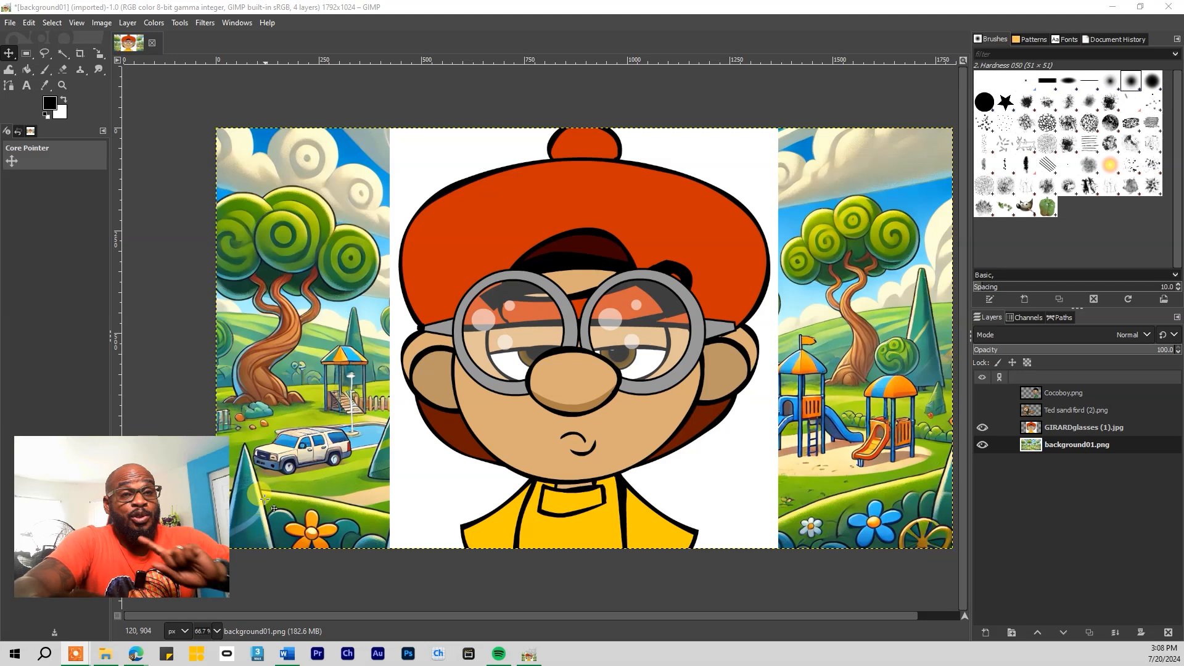
Make the glasses character layer active and pick the Free Select tool
{"action": "right_click", "coordinate": [45, 55]}
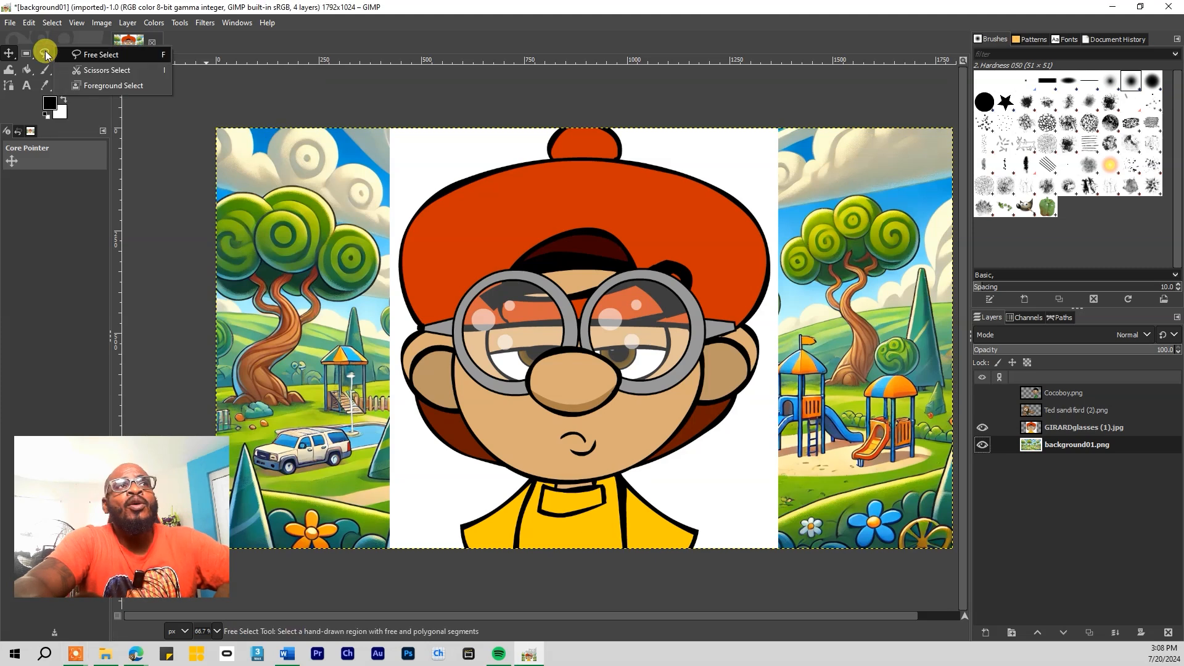
{"action": "left_click", "coordinate": [1068, 431]}
{"action": "left_click", "coordinate": [1069, 428]}
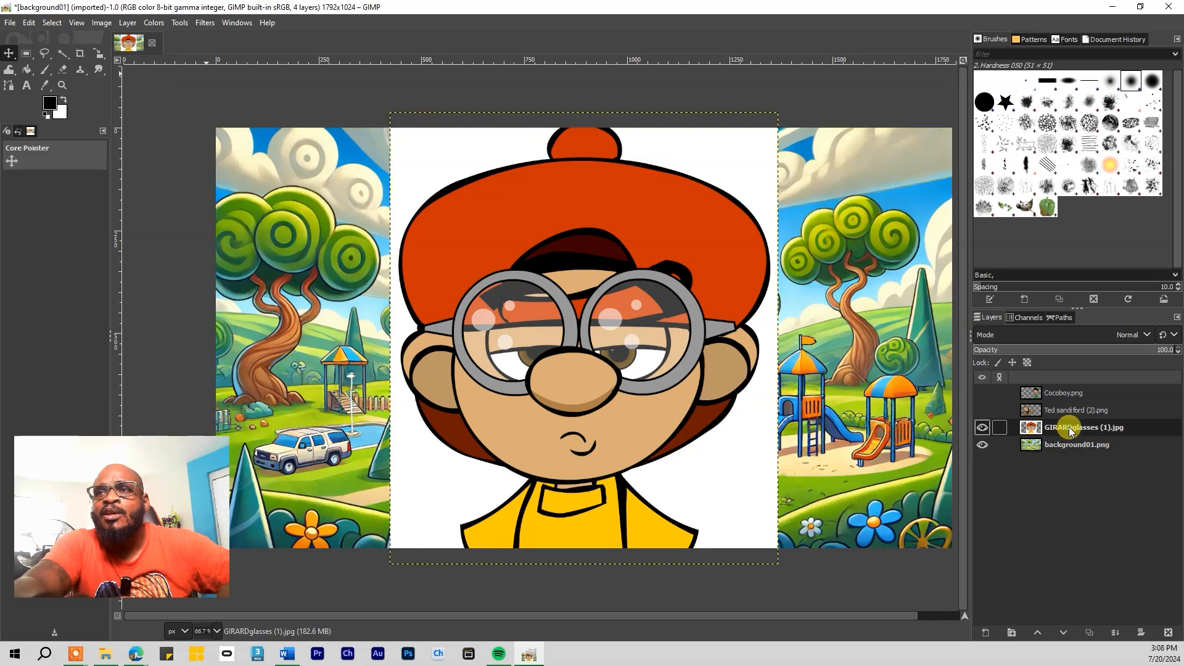
{"action": "left_click", "coordinate": [45, 54]}
{"action": "left_click", "coordinate": [69, 55]}
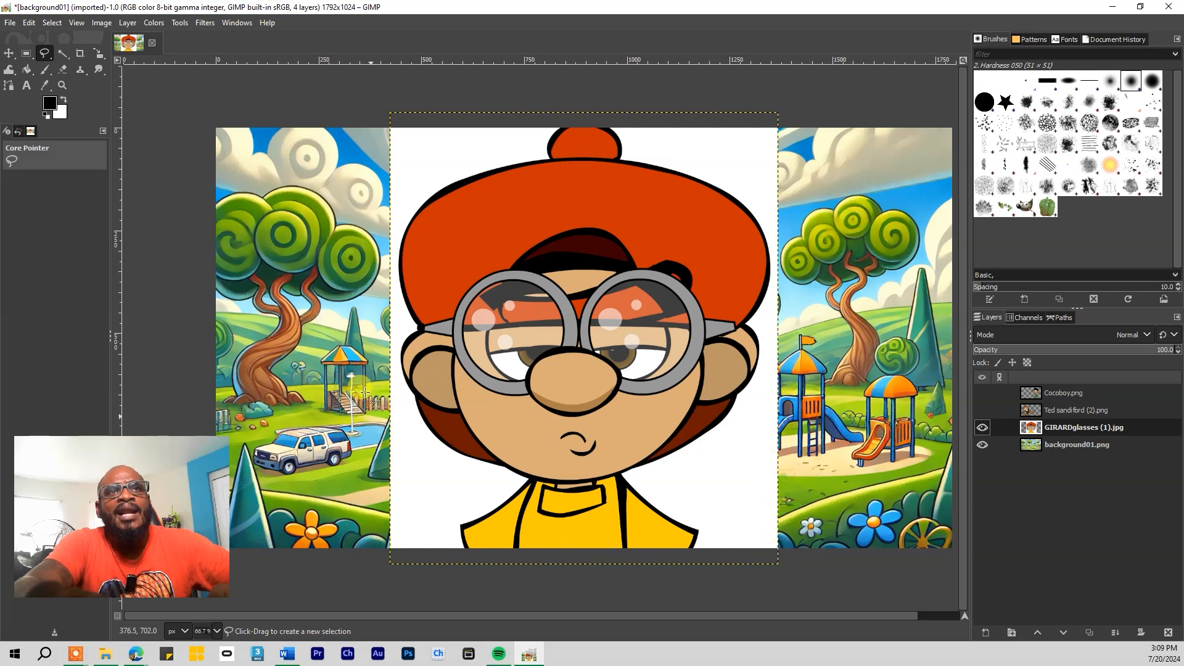
Scale the glasses character down to 826x961 and nudge it slightly higher
{"action": "right_click", "coordinate": [95, 53]}
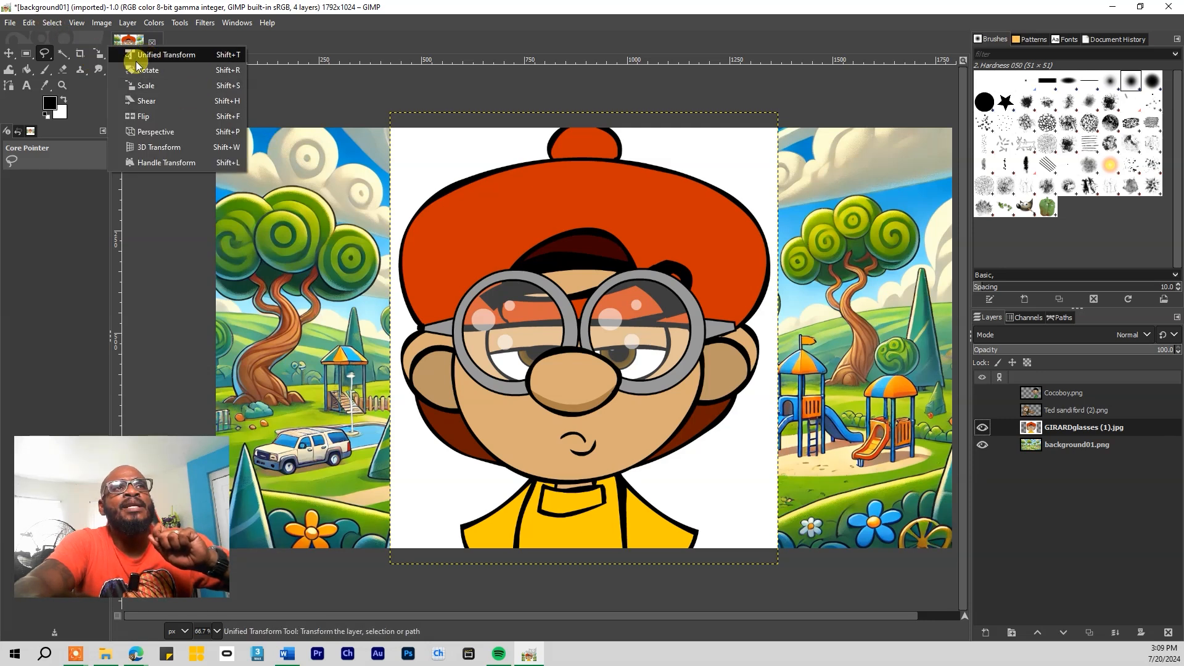
{"action": "left_click", "coordinate": [143, 85]}
{"action": "left_click", "coordinate": [515, 228]}
{"action": "left_click_drag", "start_coordinate": [516, 228], "coordinate": [547, 298]}
{"action": "key", "text": "m"}
{"action": "mouse_move", "coordinate": [542, 383]}
{"action": "left_mouse_down"}
{"action": "mouse_move", "coordinate": [541, 372]}
{"action": "mouse_move", "coordinate": [541, 384]}
{"action": "left_mouse_up"}
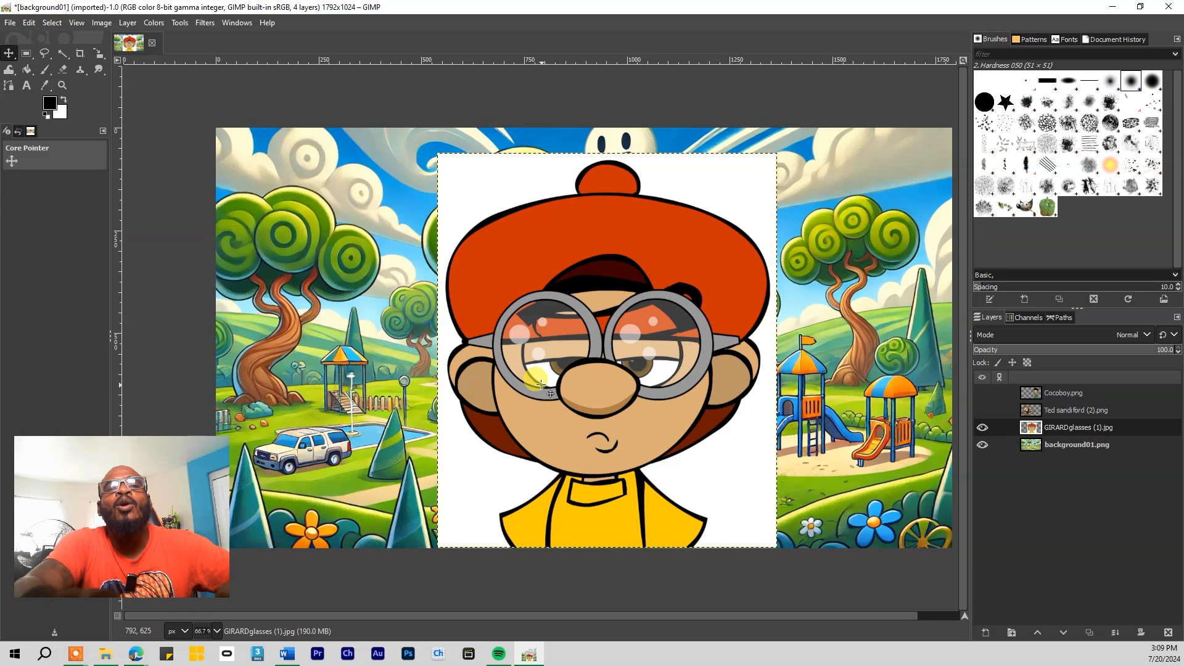
With Free Select, trace the glasses boy from the hat top down his left side to the shoulder
{"action": "left_click", "coordinate": [43, 55]}
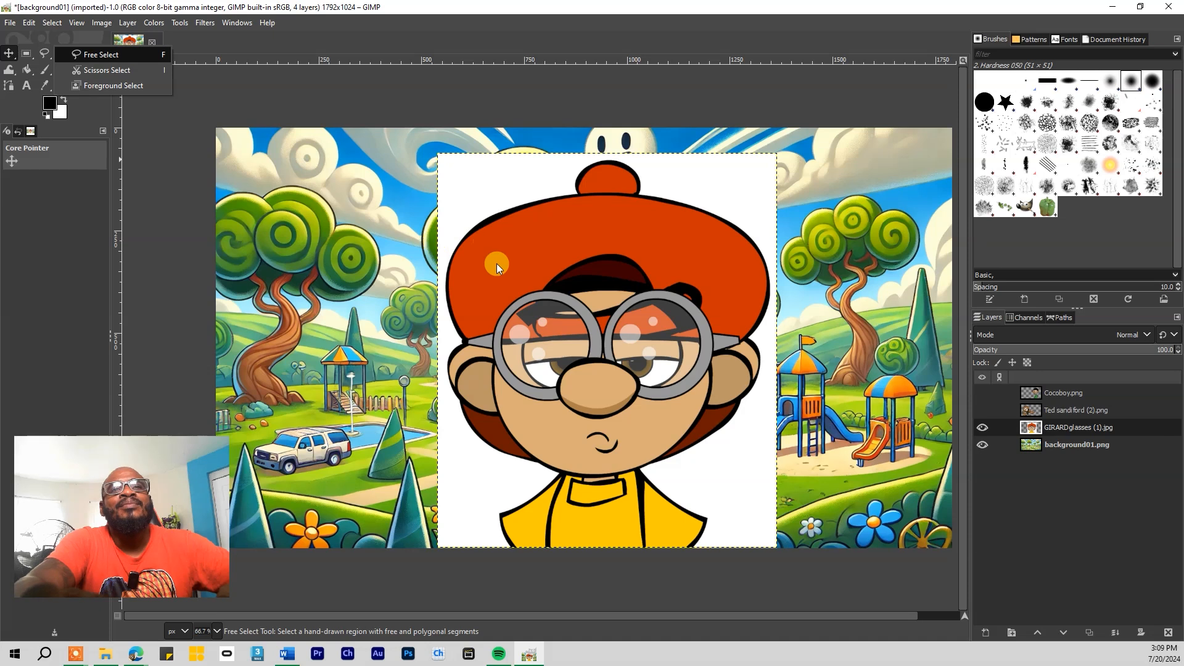
{"action": "left_click", "coordinate": [87, 55]}
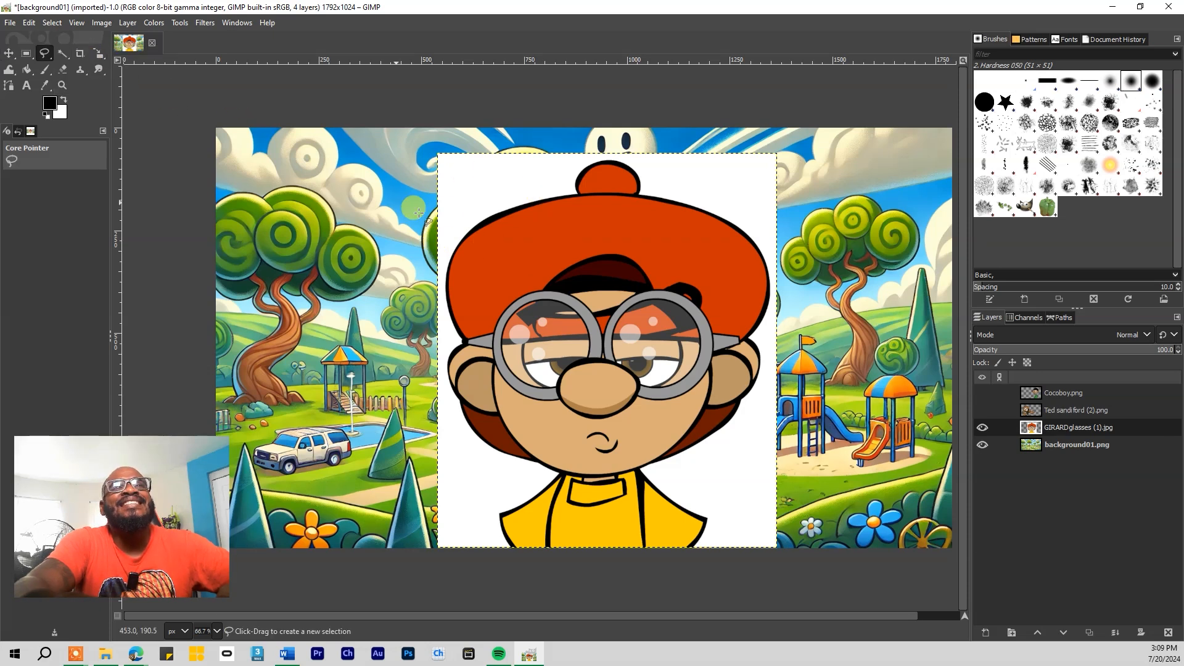
{"action": "left_click", "coordinate": [578, 193]}
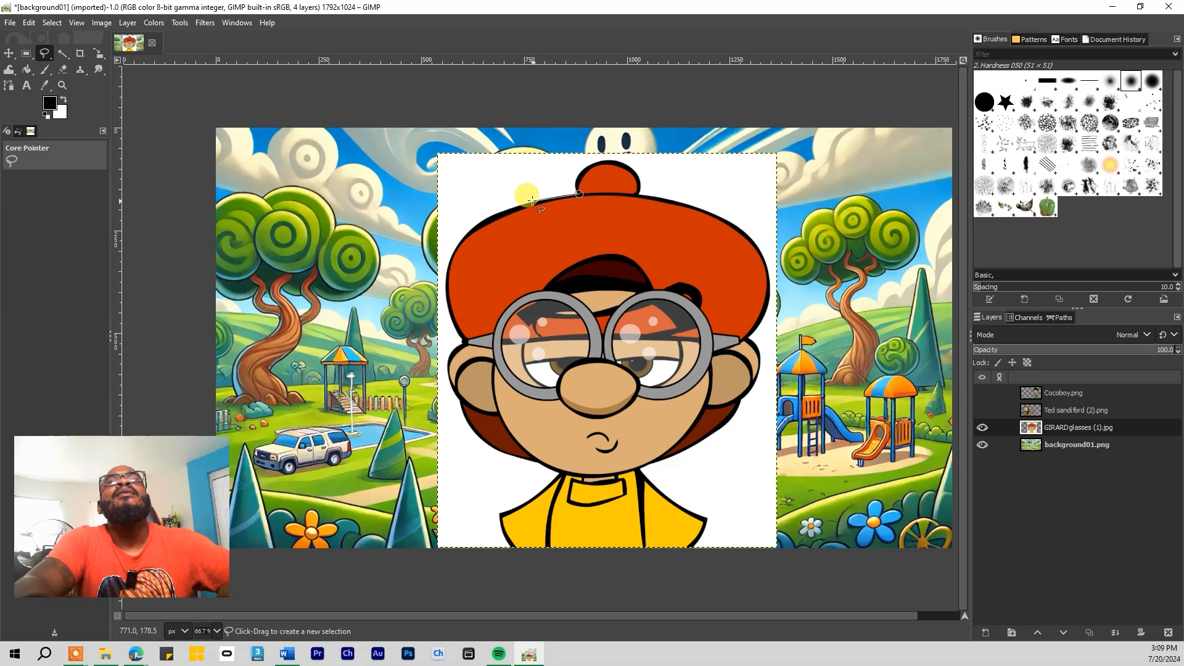
{"action": "left_click", "coordinate": [532, 201]}
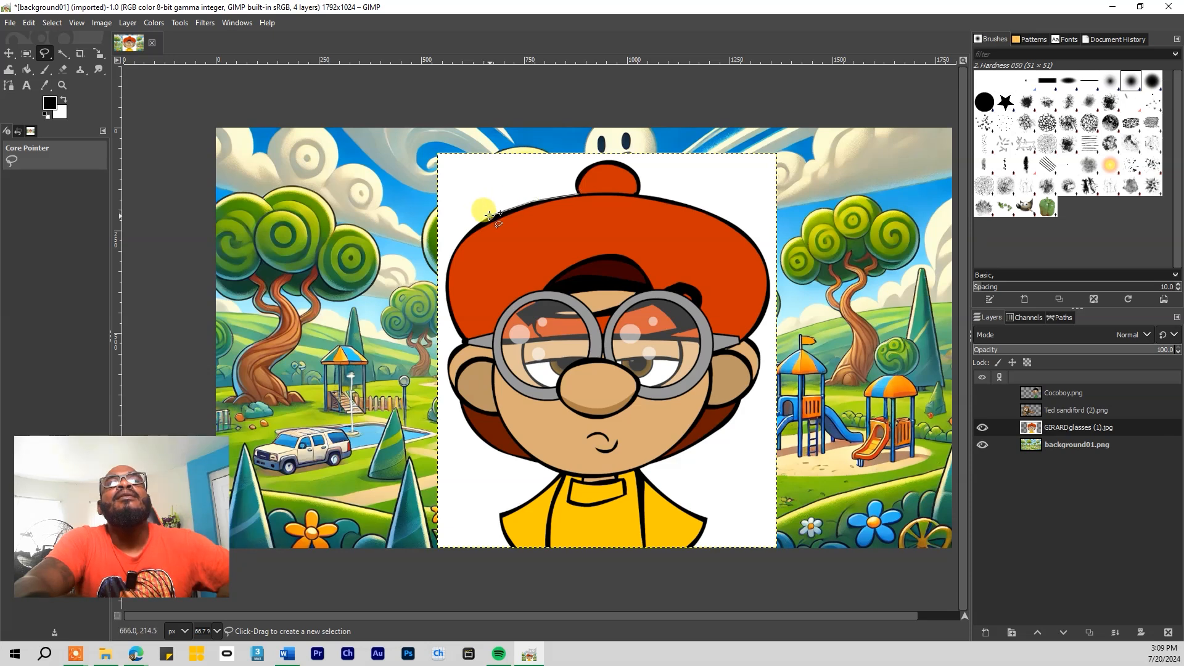
{"action": "left_click", "coordinate": [490, 215]}
{"action": "left_click", "coordinate": [462, 236]}
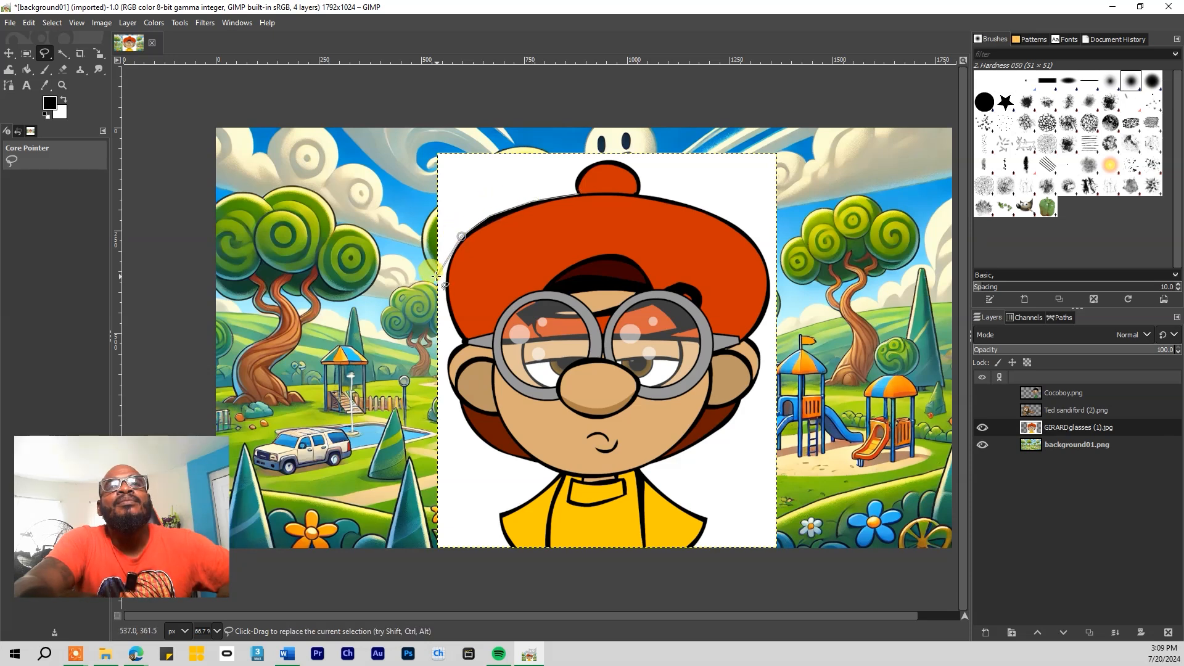
{"action": "left_click", "coordinate": [446, 272]}
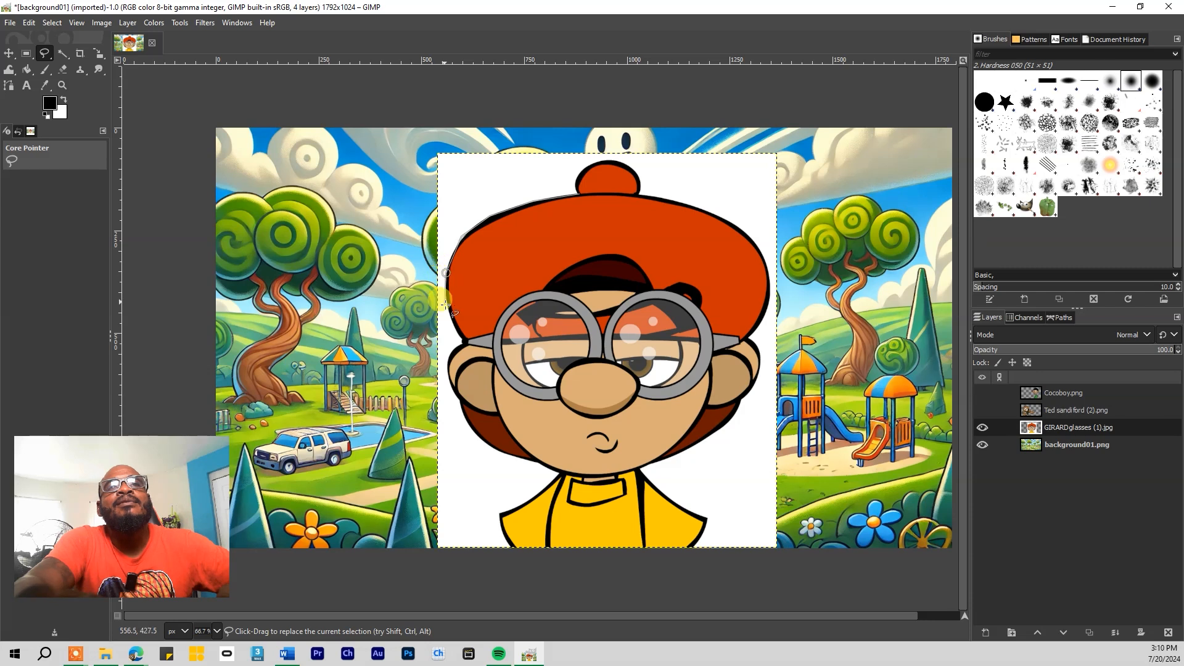
{"action": "left_click", "coordinate": [448, 310]}
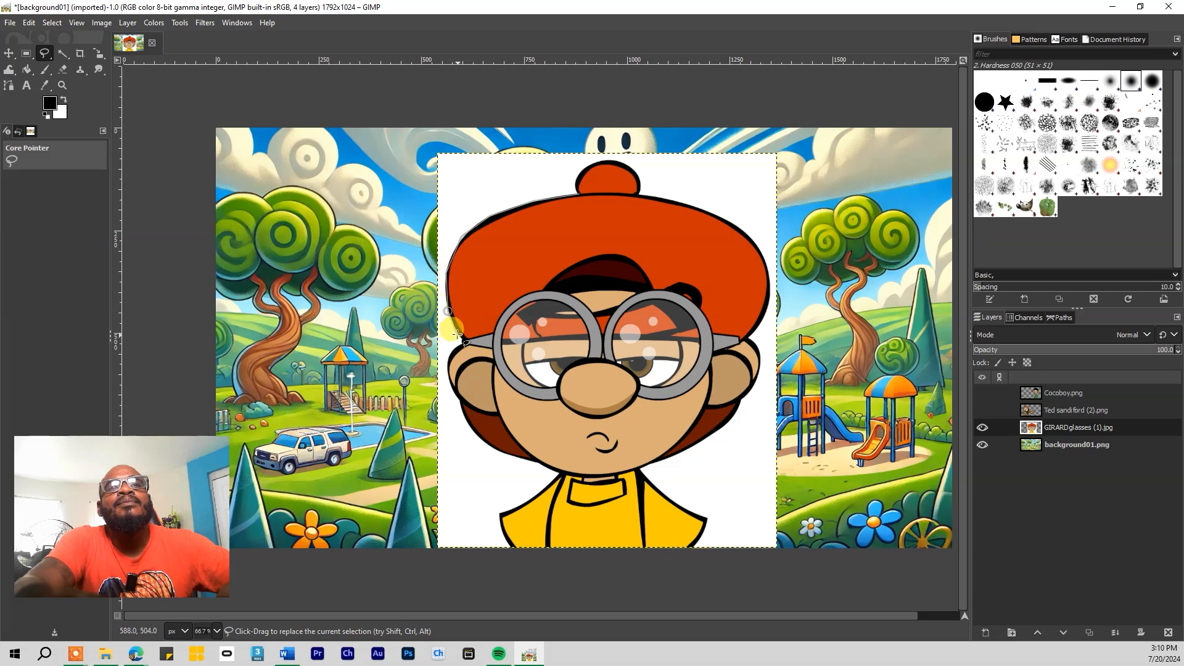
{"action": "left_click", "coordinate": [462, 343]}
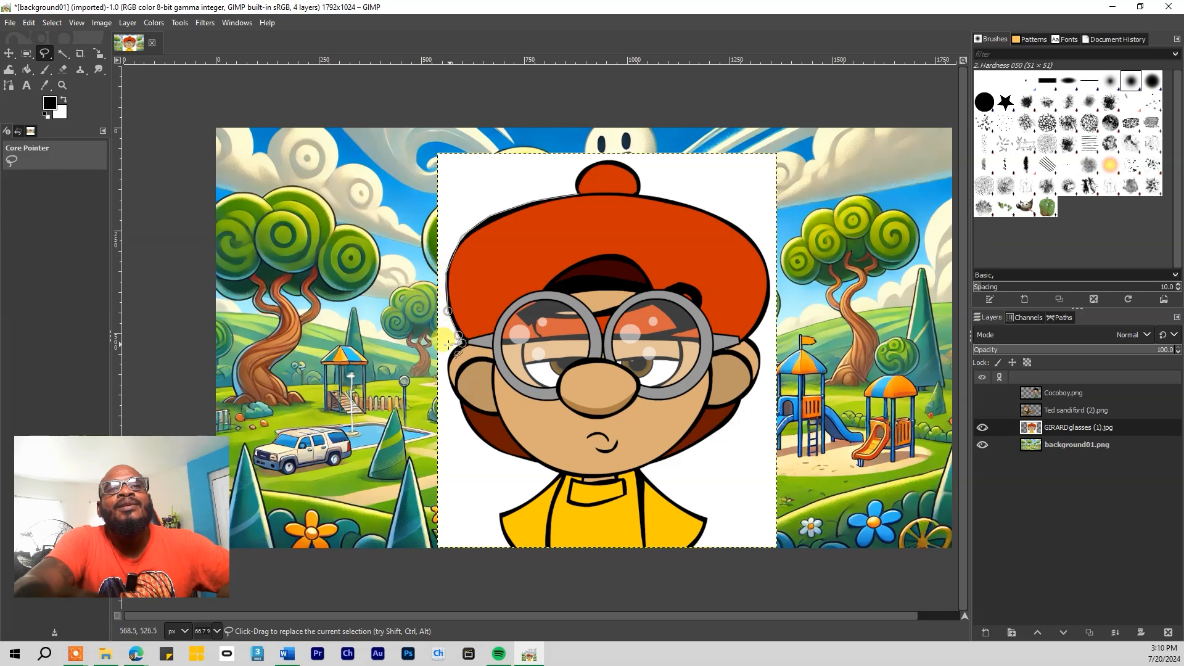
{"action": "left_click", "coordinate": [449, 354]}
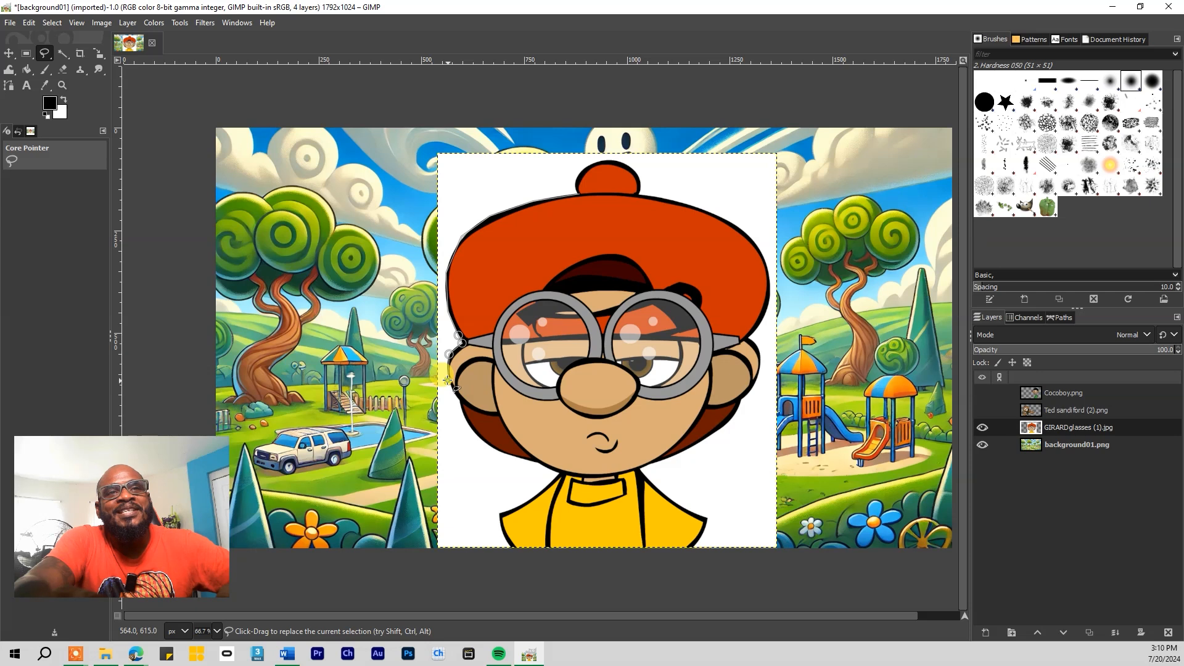
{"action": "left_click", "coordinate": [459, 402]}
{"action": "left_click", "coordinate": [471, 431]}
{"action": "left_click", "coordinate": [498, 452]}
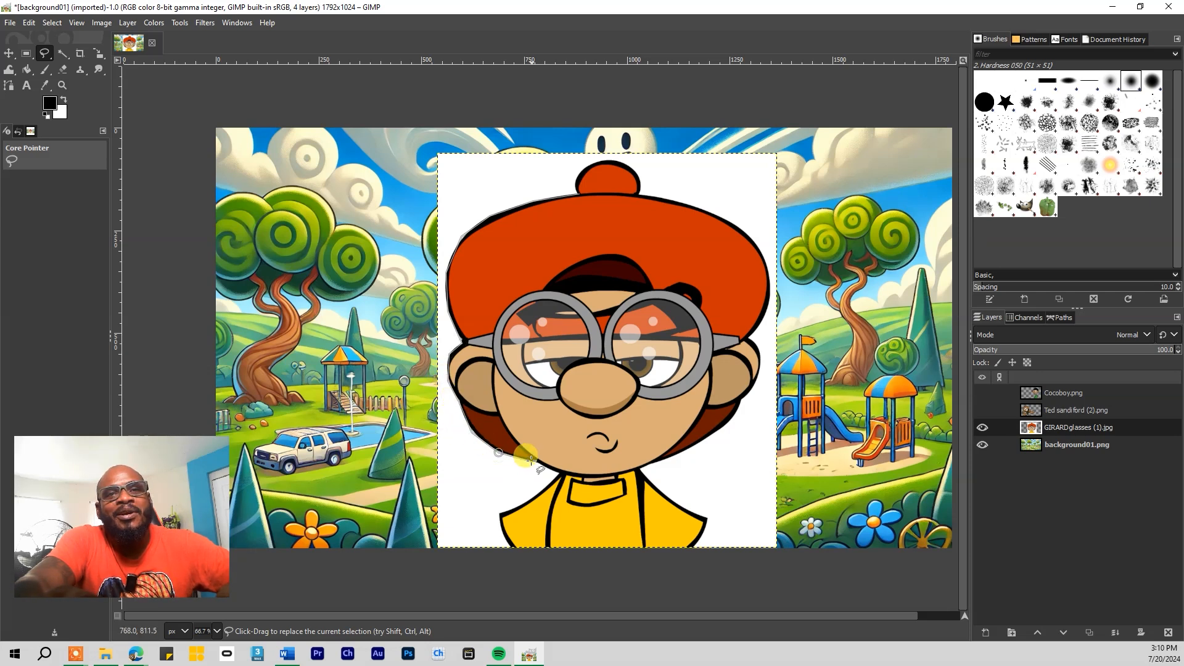
{"action": "left_click", "coordinate": [532, 461]}
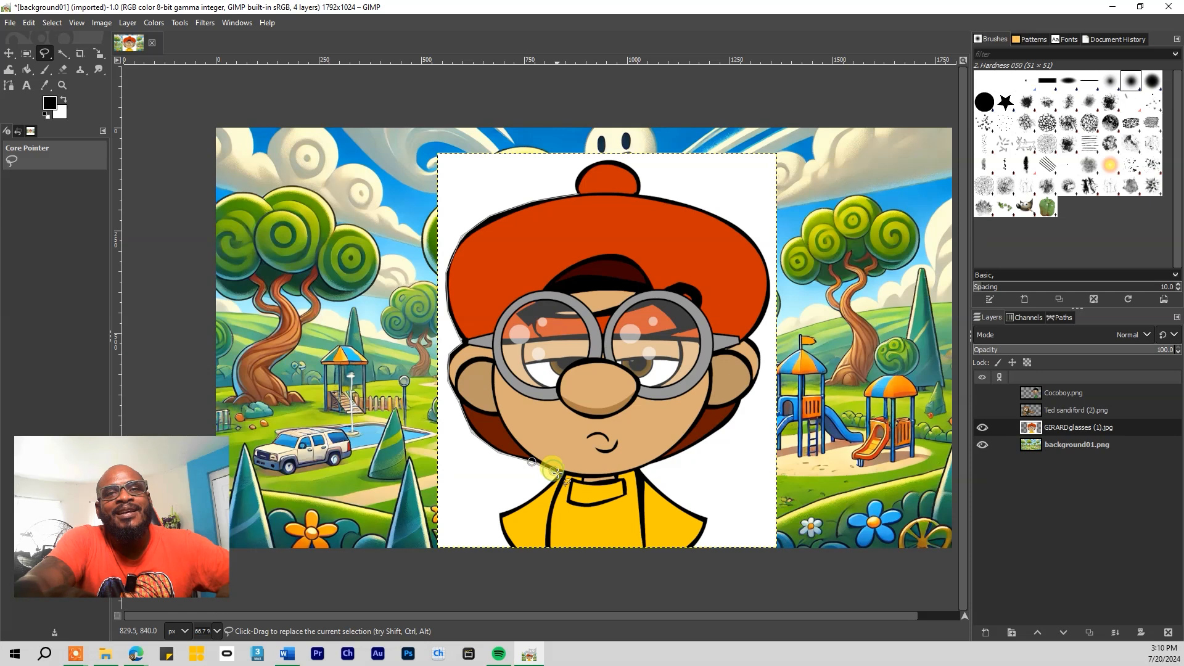
{"action": "left_click", "coordinate": [554, 473]}
{"action": "left_click", "coordinate": [540, 491]}
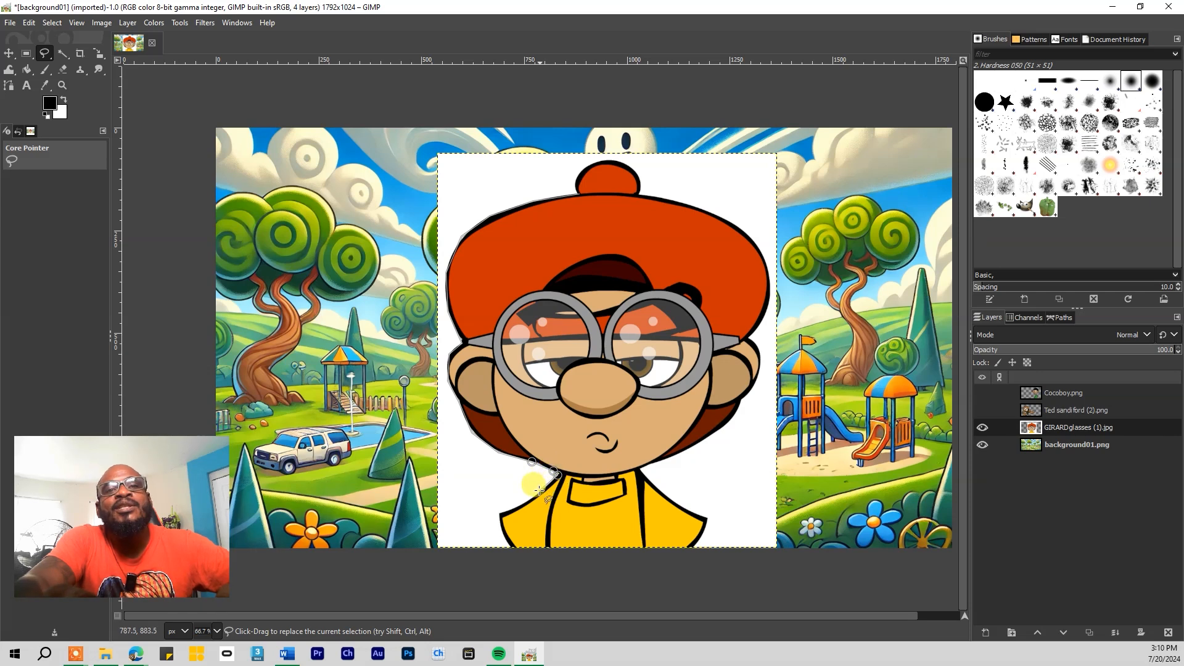
{"action": "left_click", "coordinate": [514, 507]}
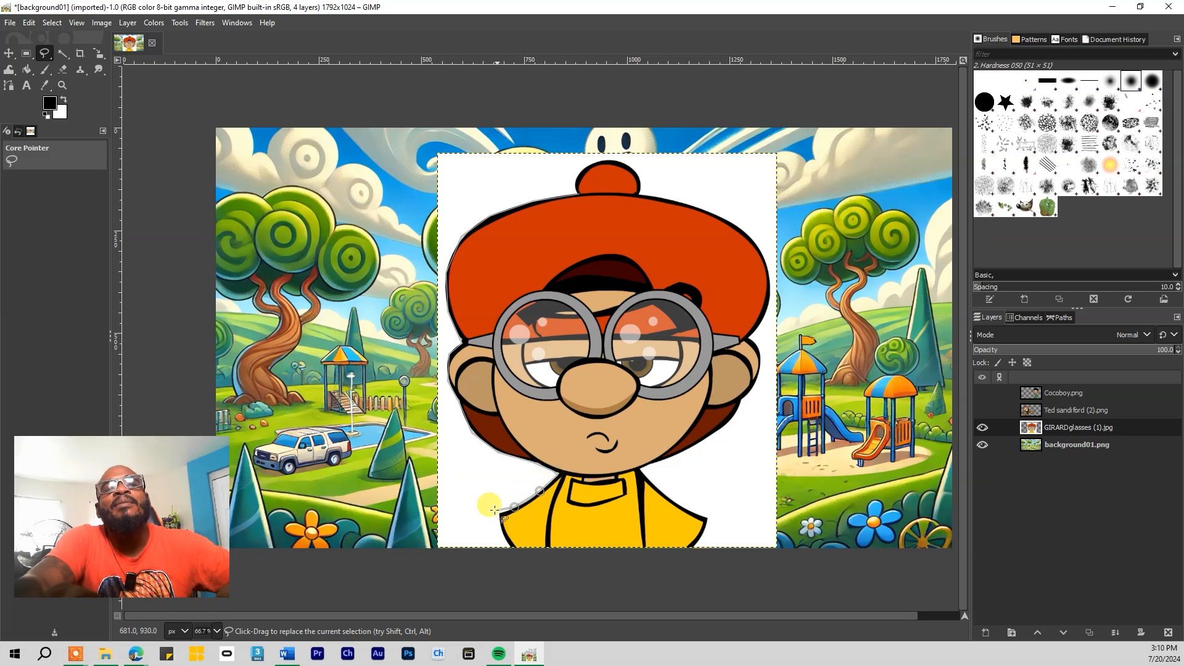
{"action": "left_click", "coordinate": [499, 514]}
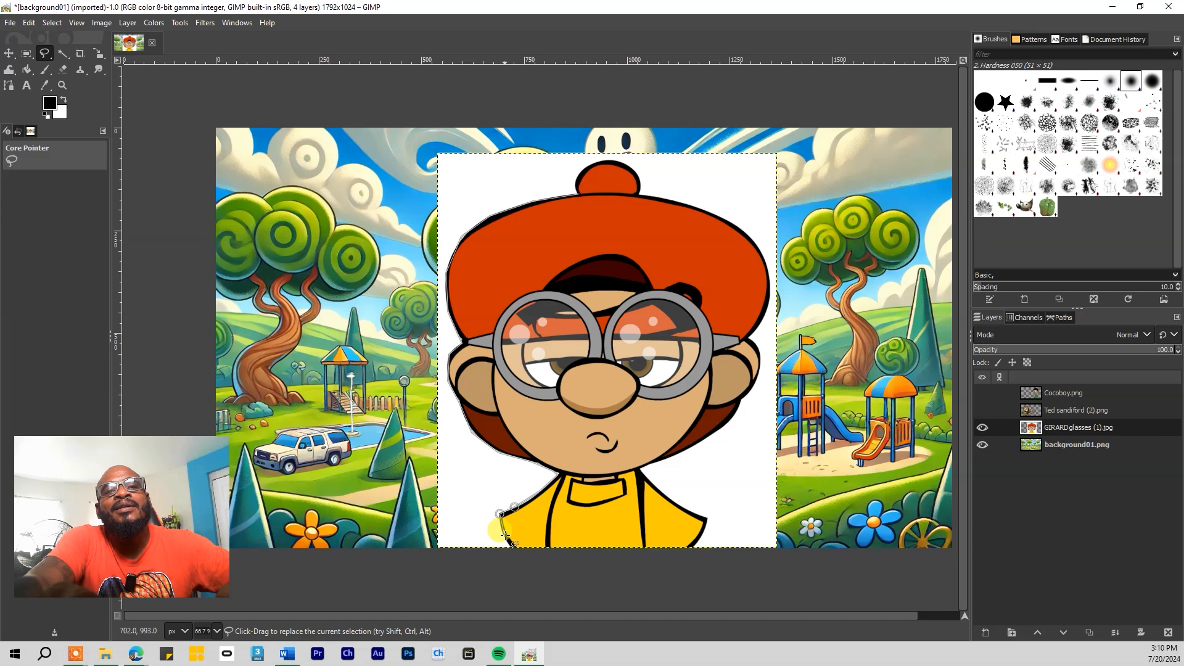
Continue the outline along the bottom, up his right side and around the hat knob, closing the selection
{"action": "mouse_move", "coordinate": [515, 548]}
{"action": "left_mouse_down"}
{"action": "mouse_move", "coordinate": [627, 566]}
{"action": "mouse_move", "coordinate": [702, 532]}
{"action": "left_mouse_up"}
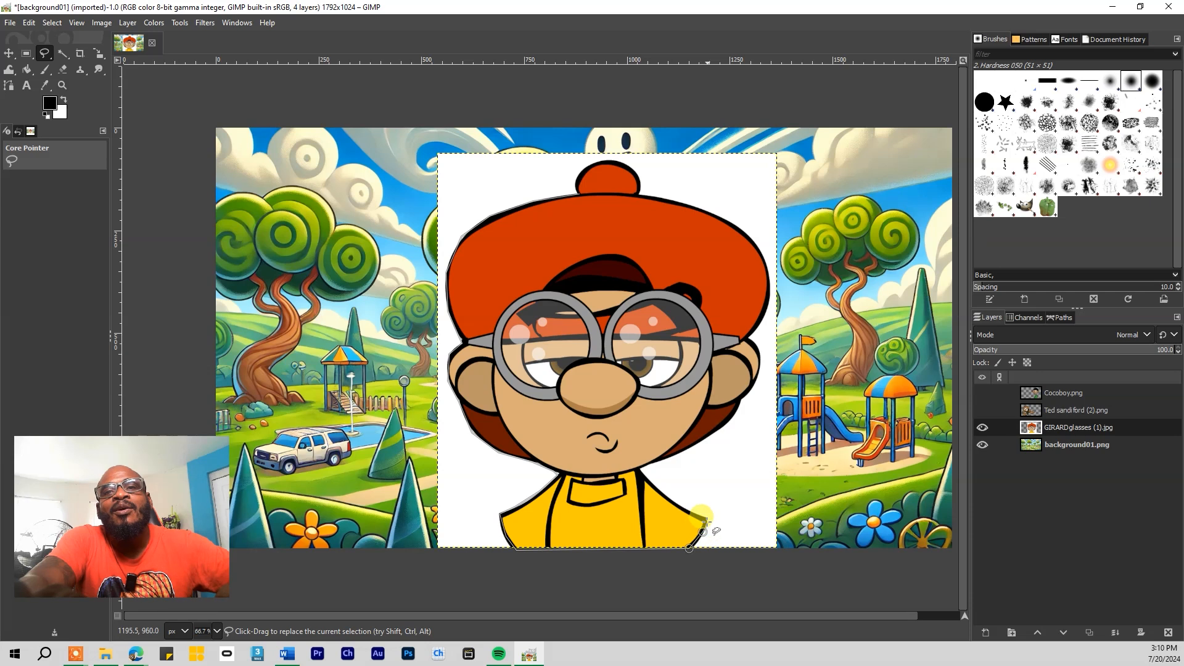
{"action": "left_click", "coordinate": [662, 495]}
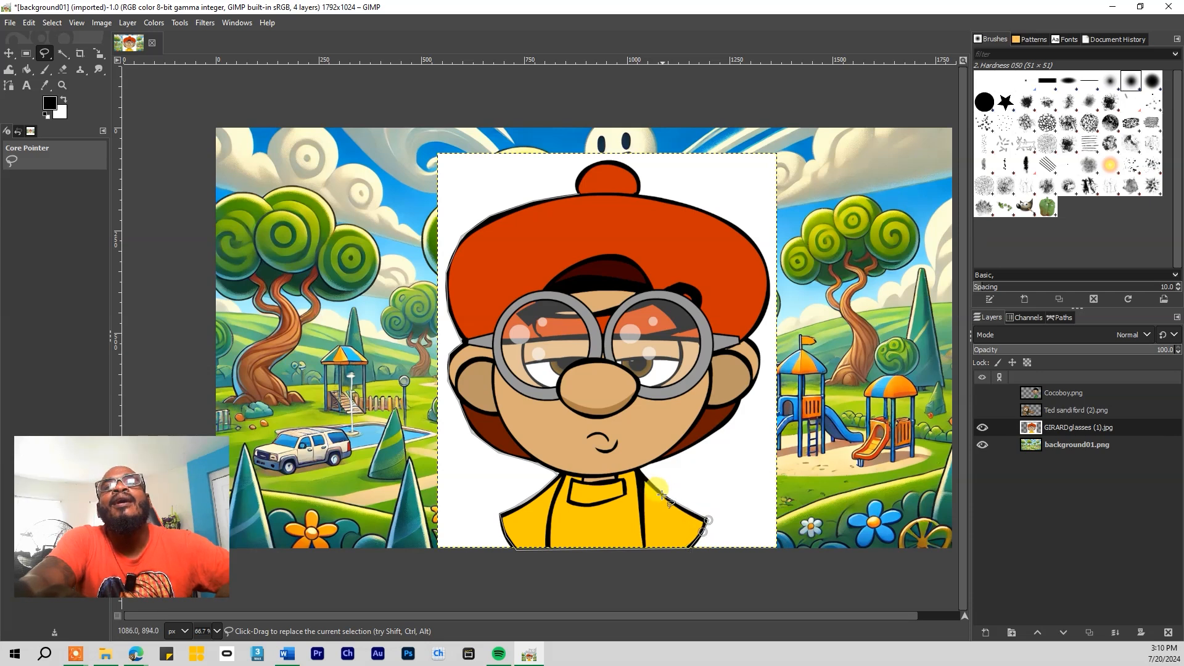
{"action": "left_click", "coordinate": [640, 469]}
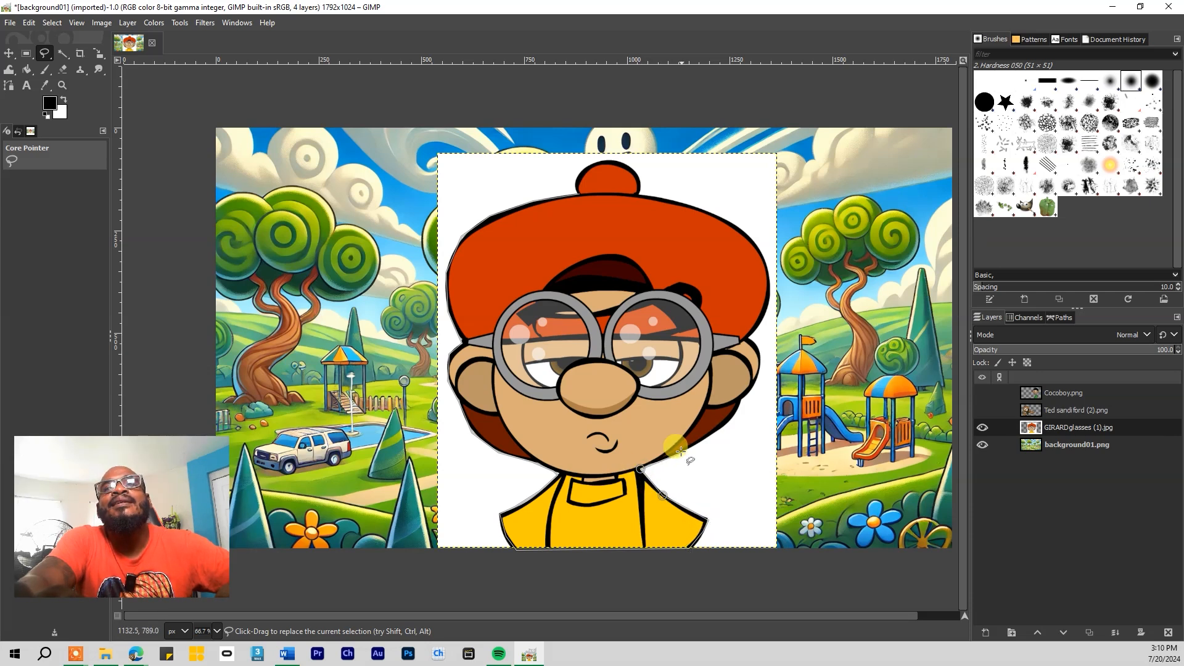
{"action": "left_click", "coordinate": [732, 419]}
{"action": "left_click", "coordinate": [743, 399]}
{"action": "left_click", "coordinate": [758, 376]}
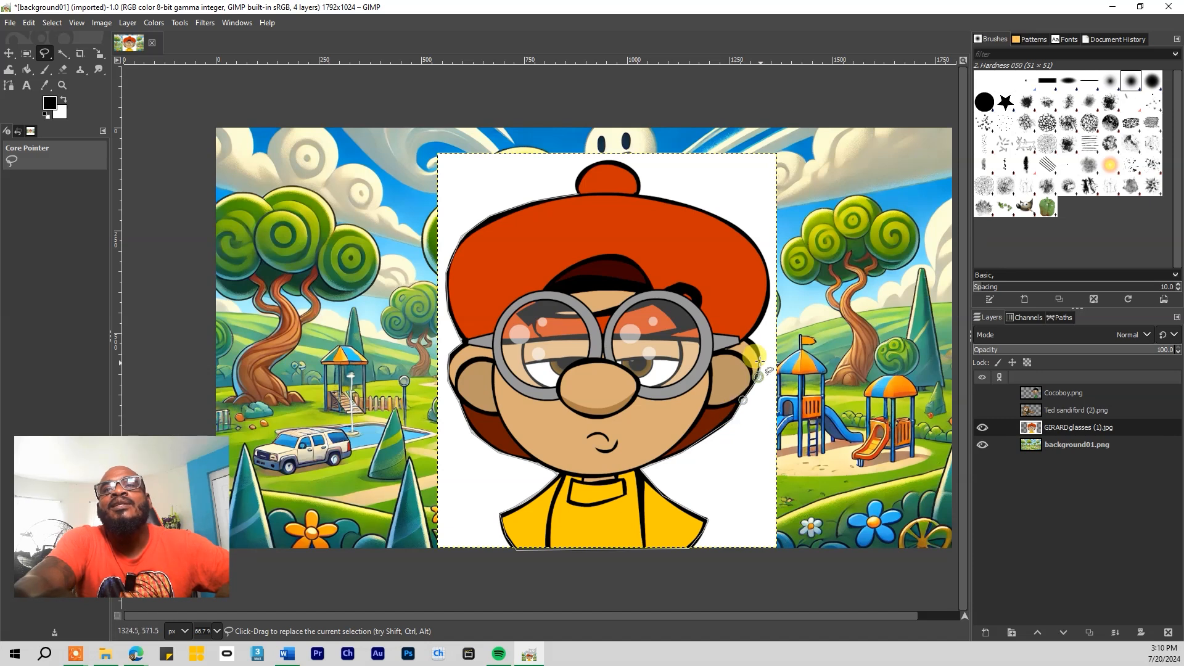
{"action": "left_click", "coordinate": [763, 350]}
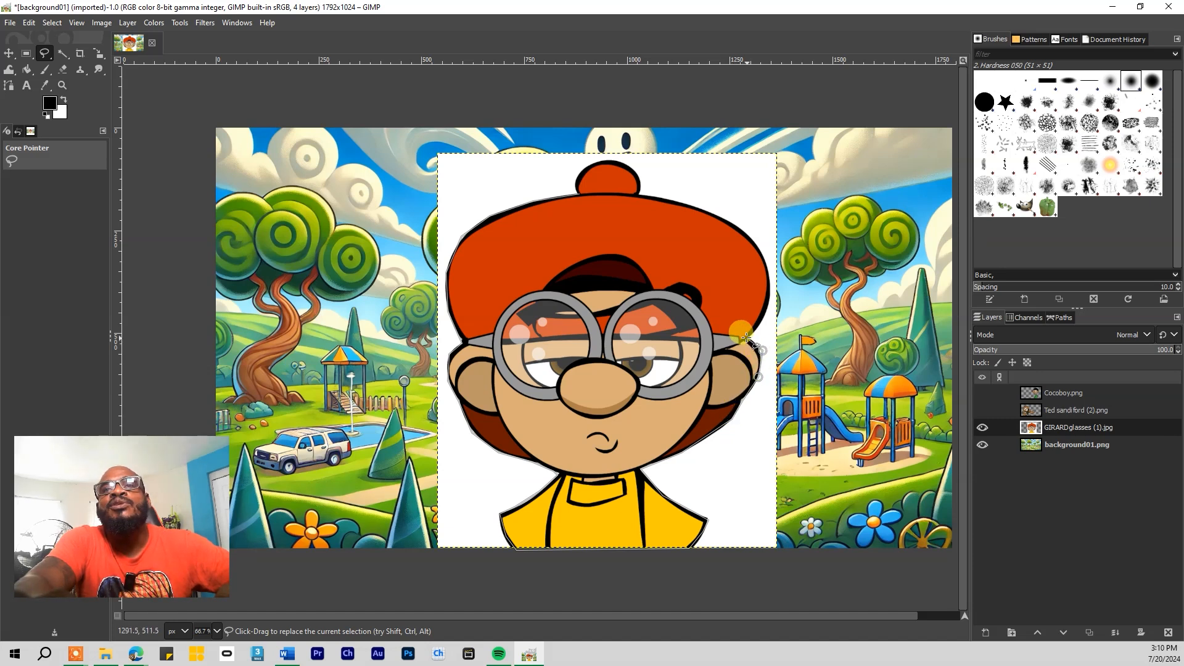
{"action": "left_click", "coordinate": [767, 305]}
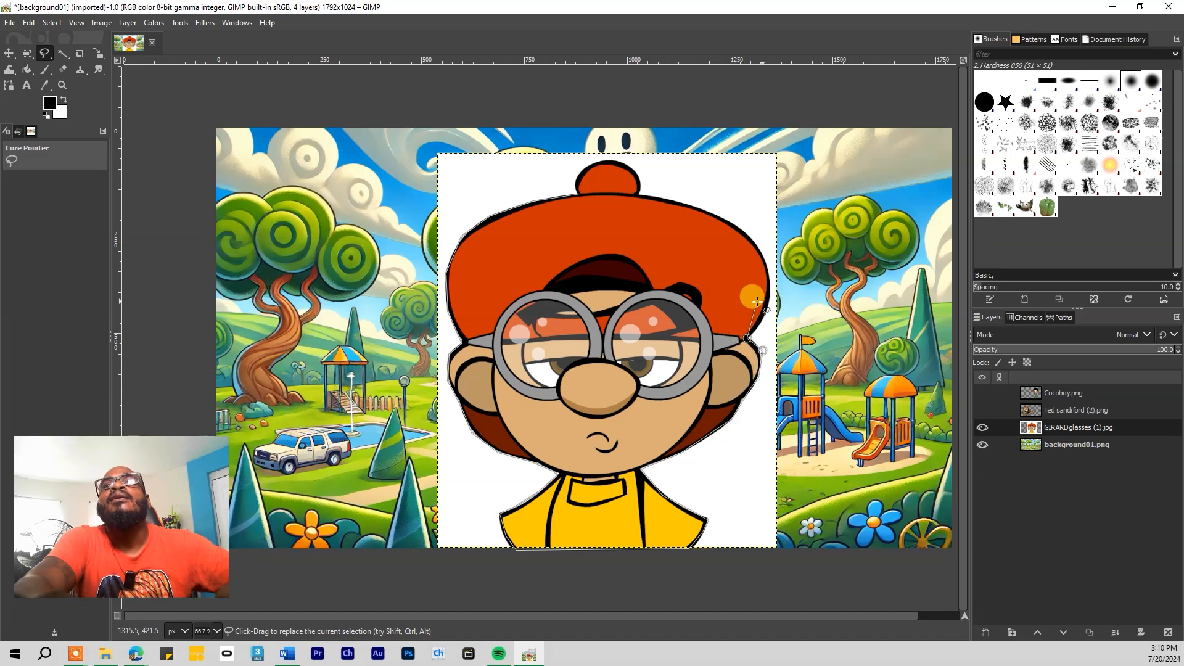
{"action": "left_click", "coordinate": [767, 265]}
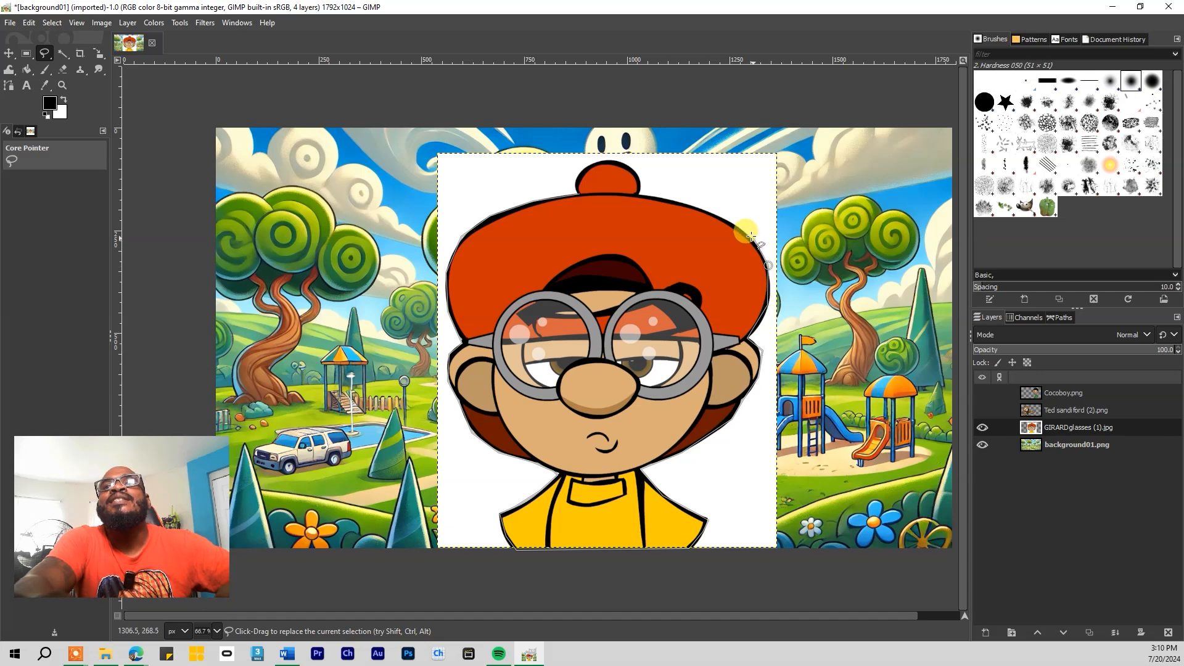
{"action": "left_click", "coordinate": [745, 234]}
{"action": "left_click", "coordinate": [711, 214]}
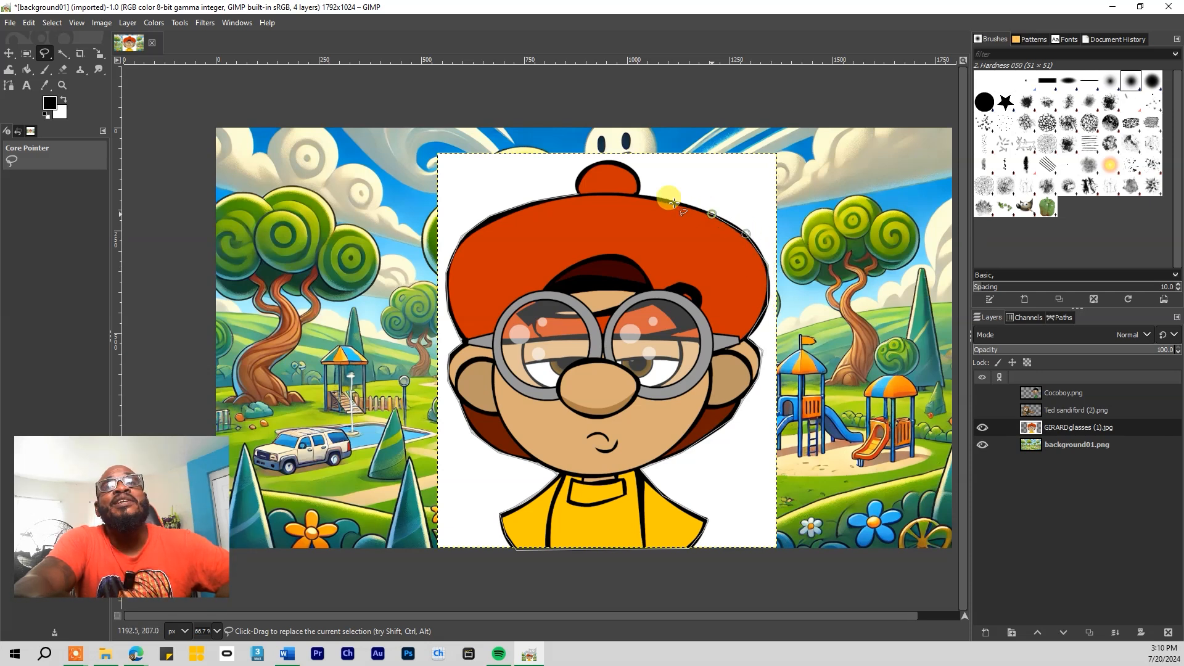
{"action": "left_click", "coordinate": [638, 195]}
{"action": "left_click", "coordinate": [640, 177]}
{"action": "left_click", "coordinate": [624, 164]}
{"action": "left_click", "coordinate": [602, 162]}
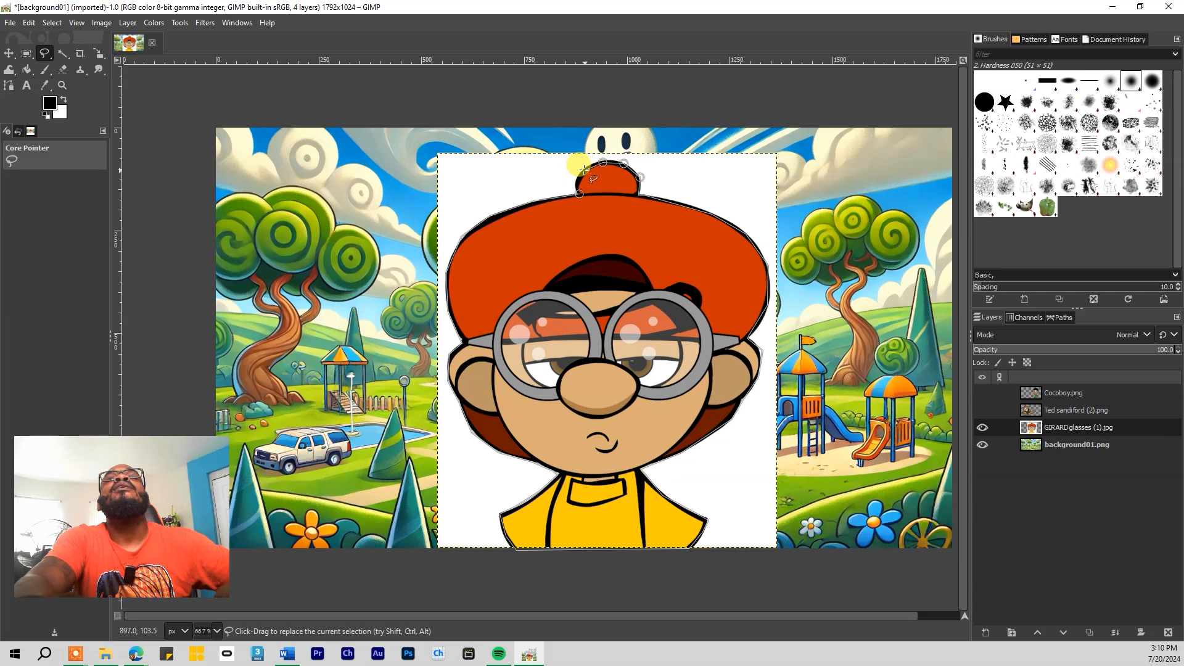
{"action": "left_click", "coordinate": [585, 170]}
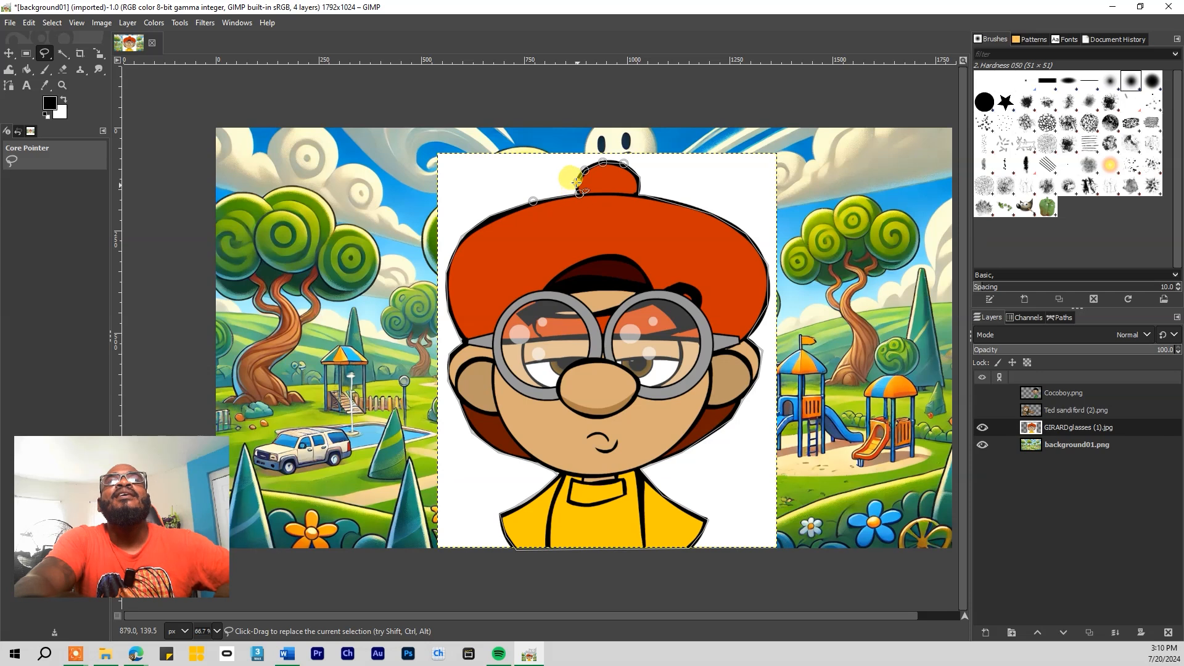
{"action": "left_click", "coordinate": [578, 193]}
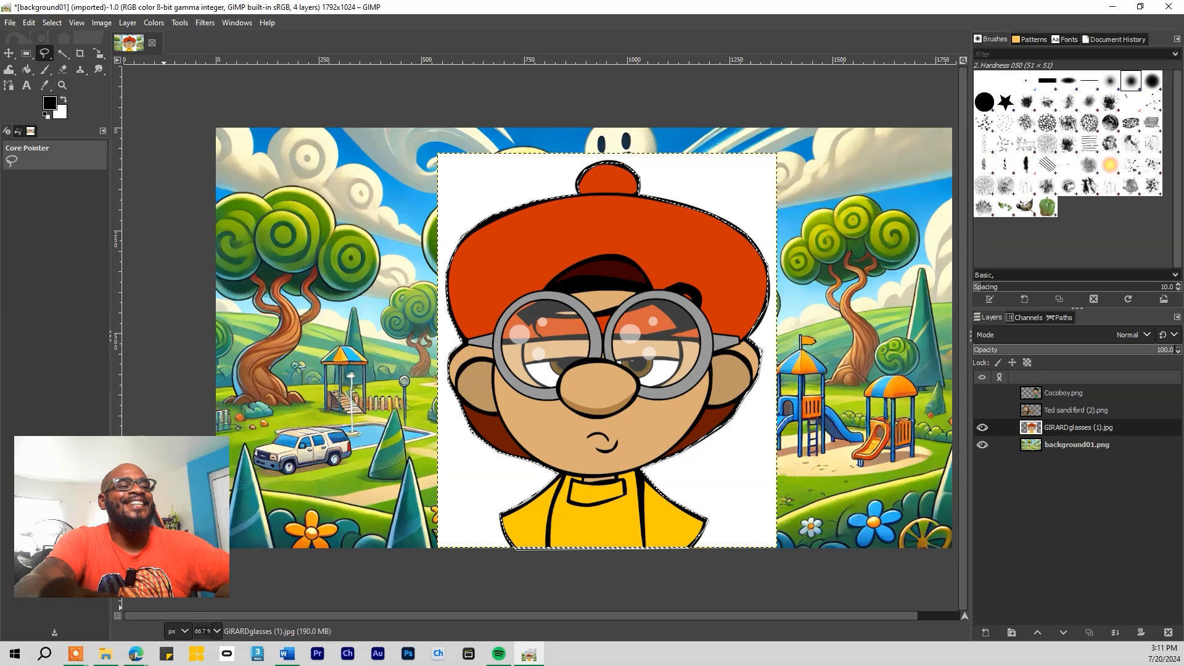
Invert the selection and delete, undoing when the character itself gets erased
{"action": "key", "text": "ctrl+i"}
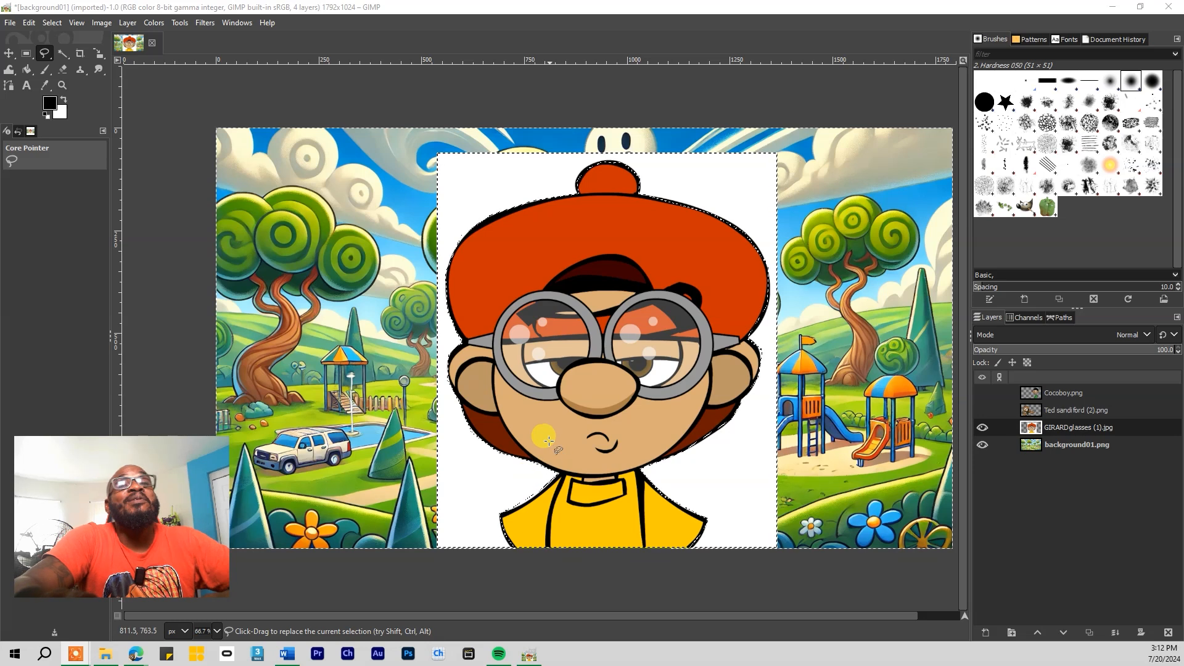
{"action": "left_click", "coordinate": [47, 23]}
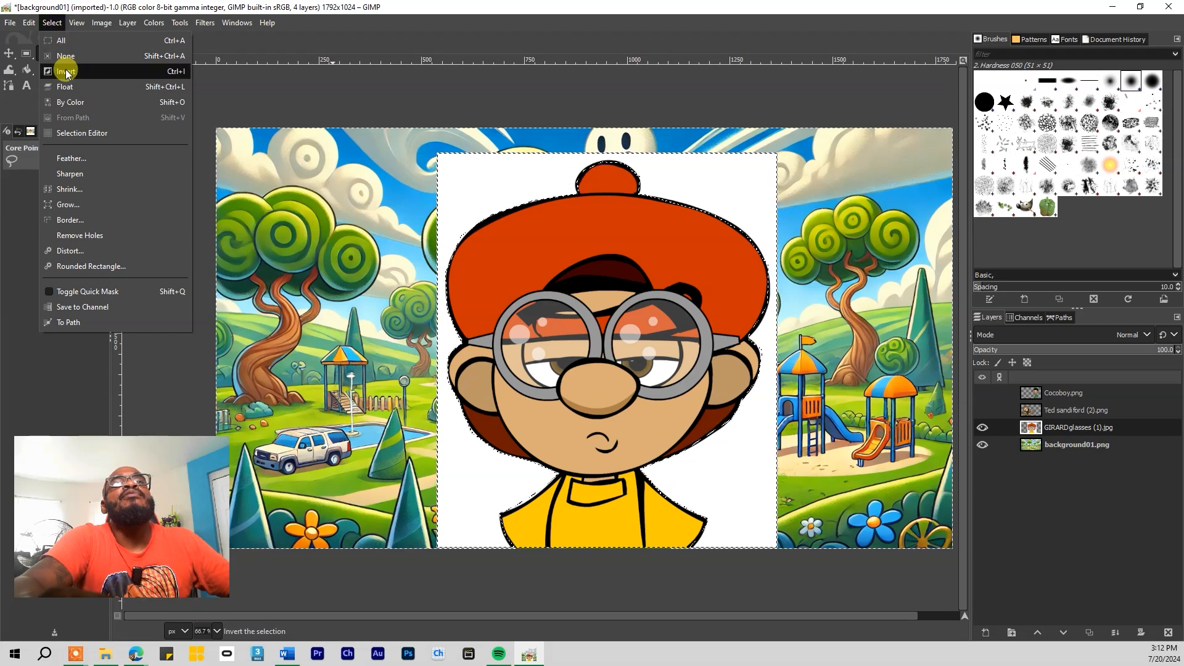
{"action": "left_click", "coordinate": [66, 73]}
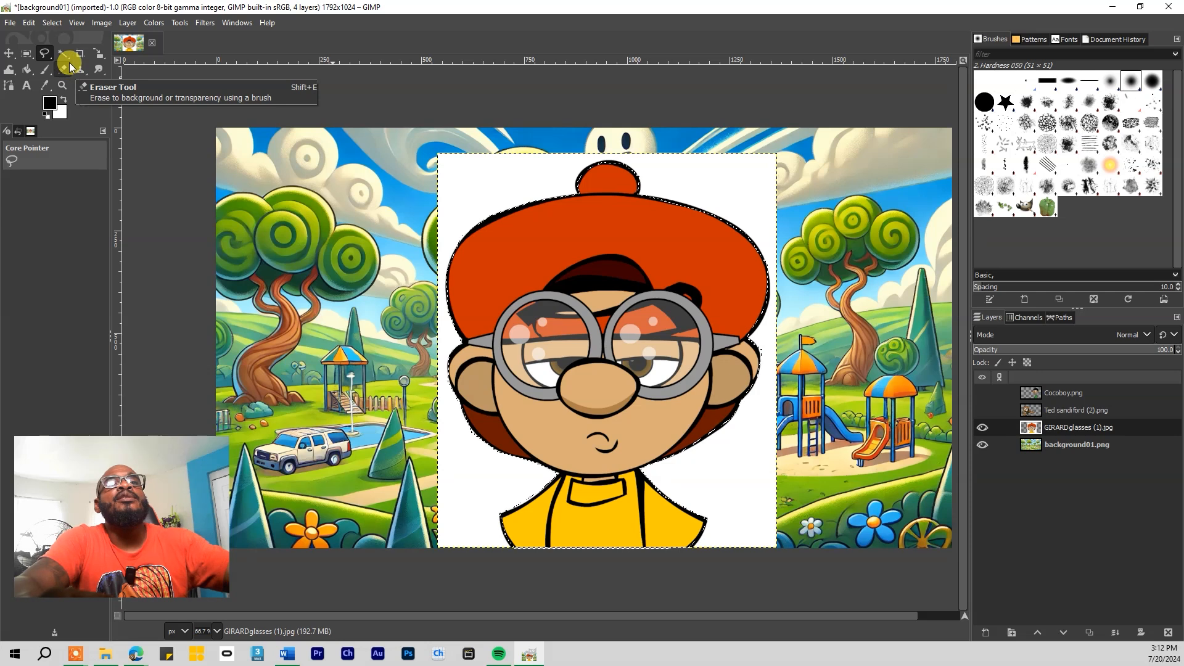
{"action": "key", "text": "Delete"}
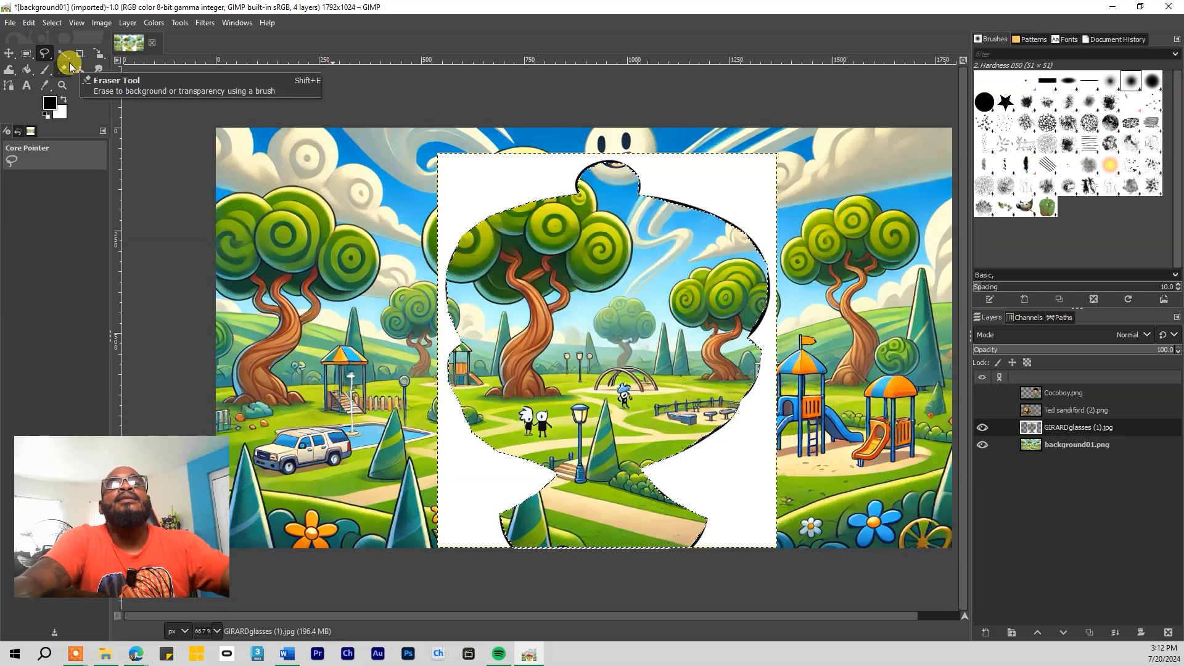
{"action": "key", "text": "ctrl+z"}
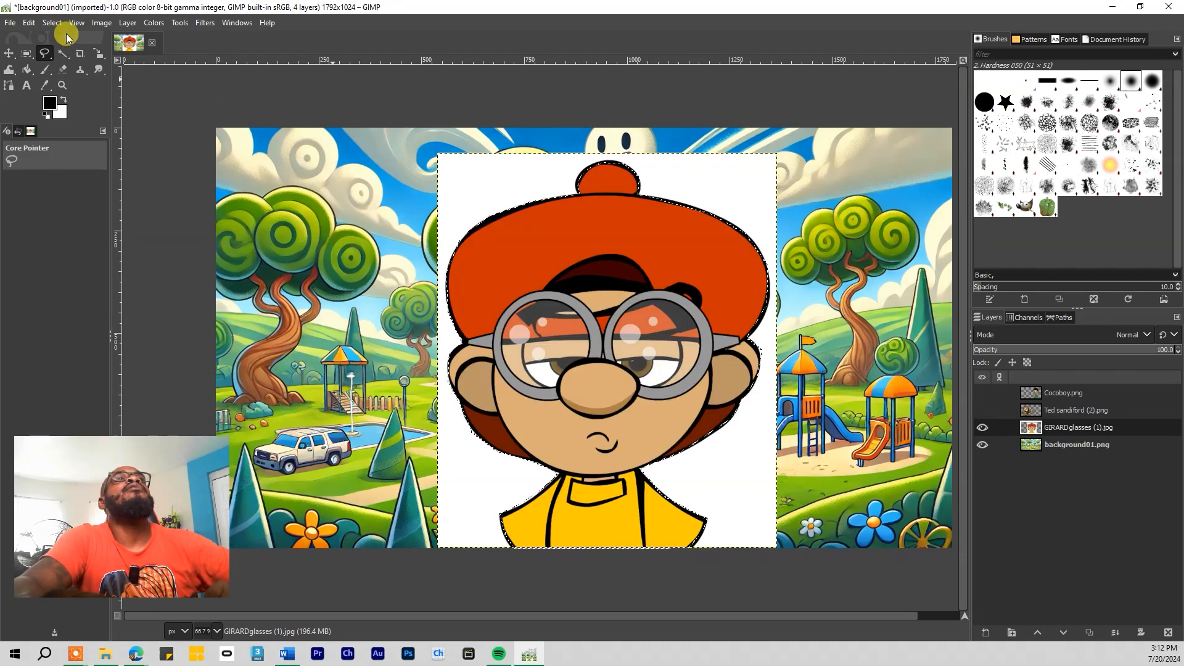
Invert to the white surroundings, delete them, and clear the selection
{"action": "left_click", "coordinate": [65, 23]}
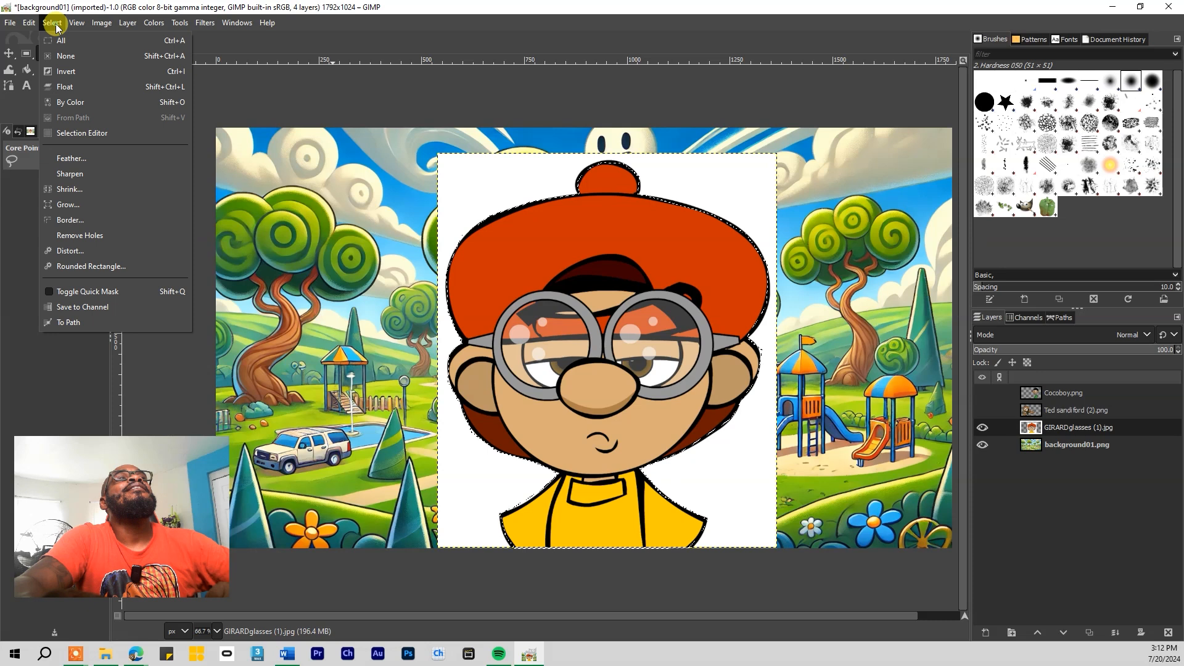
{"action": "left_click", "coordinate": [70, 73]}
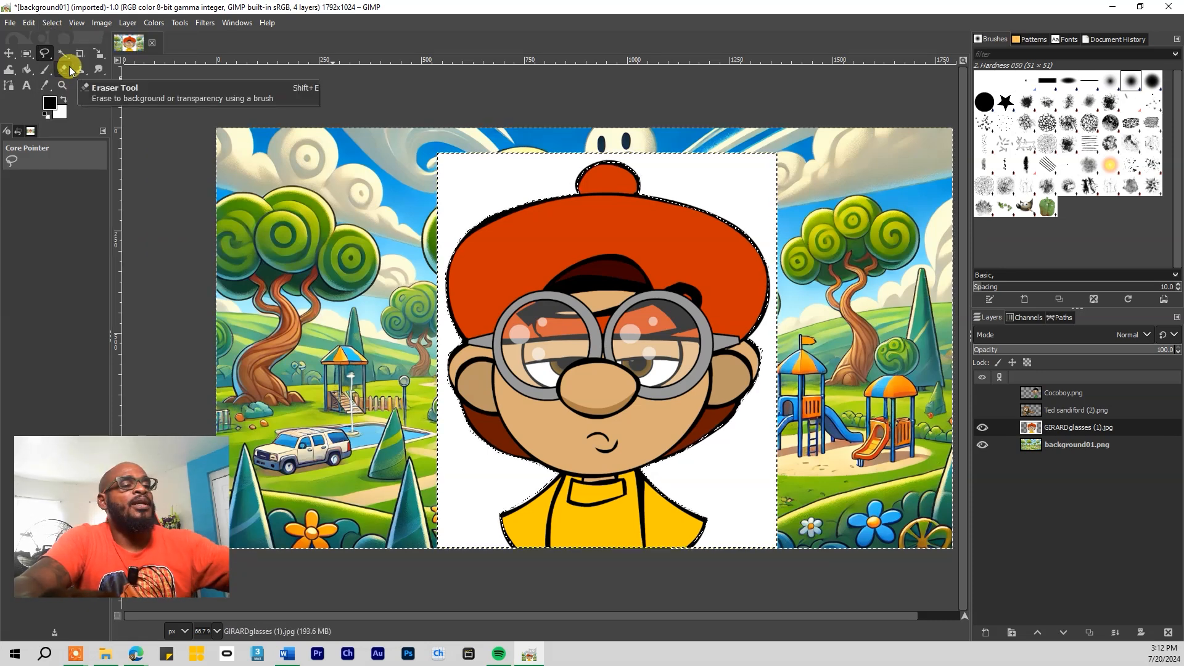
{"action": "key", "text": "Delete"}
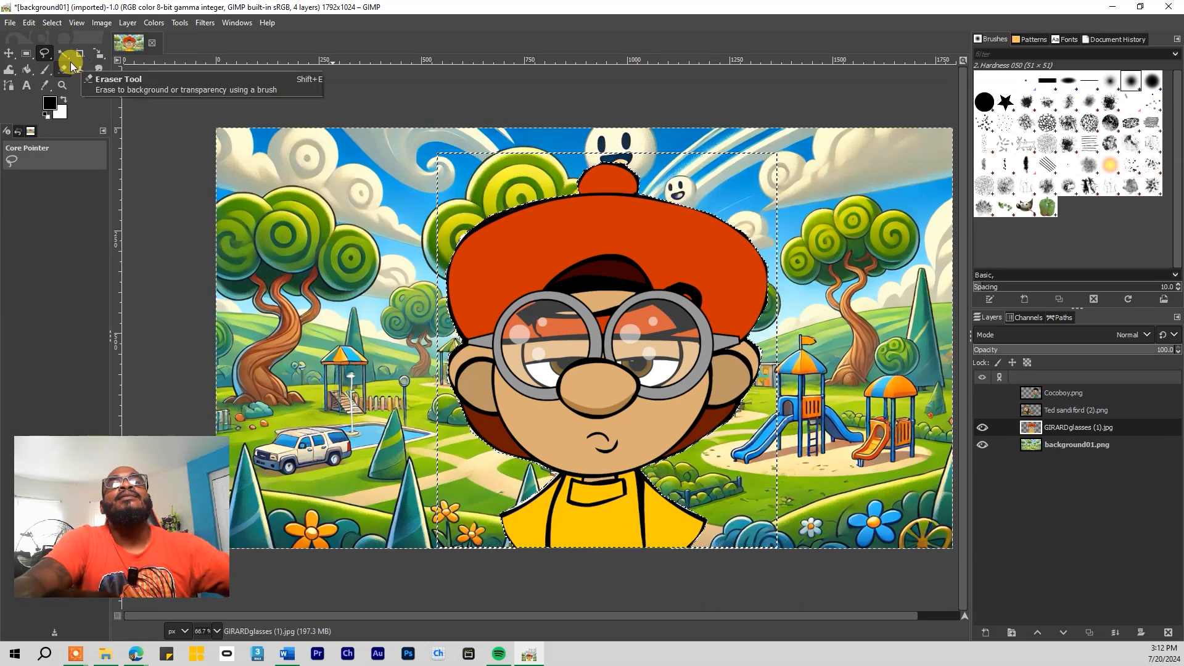
{"action": "left_click", "coordinate": [212, 161]}
{"action": "left_click", "coordinate": [184, 126]}
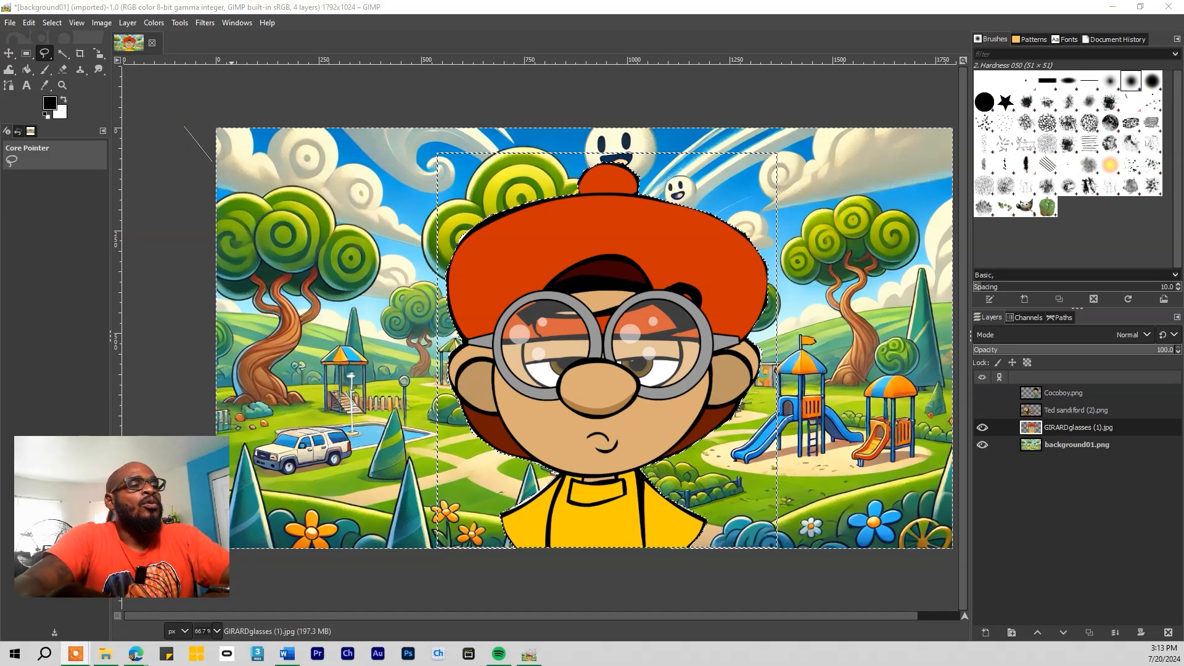
{"action": "key", "text": "ctrl+shift+a"}
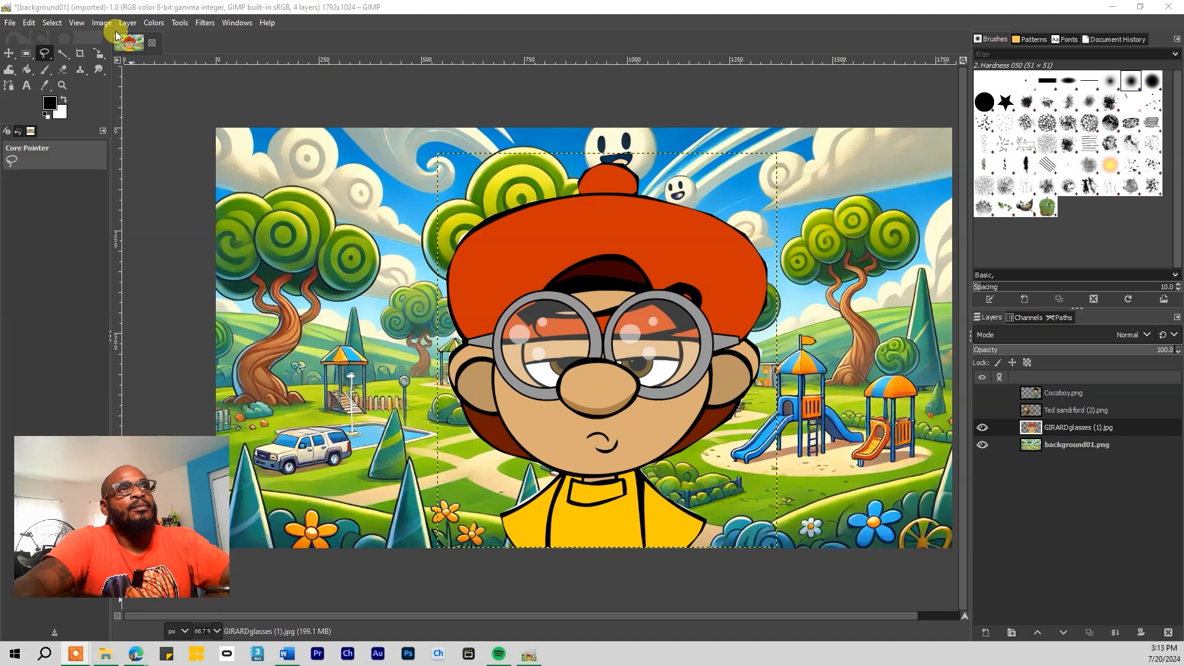
Show the bearded man and Cocoboy, raise the glasses layer to the top, and centre him between them
{"action": "left_click", "coordinate": [9, 54]}
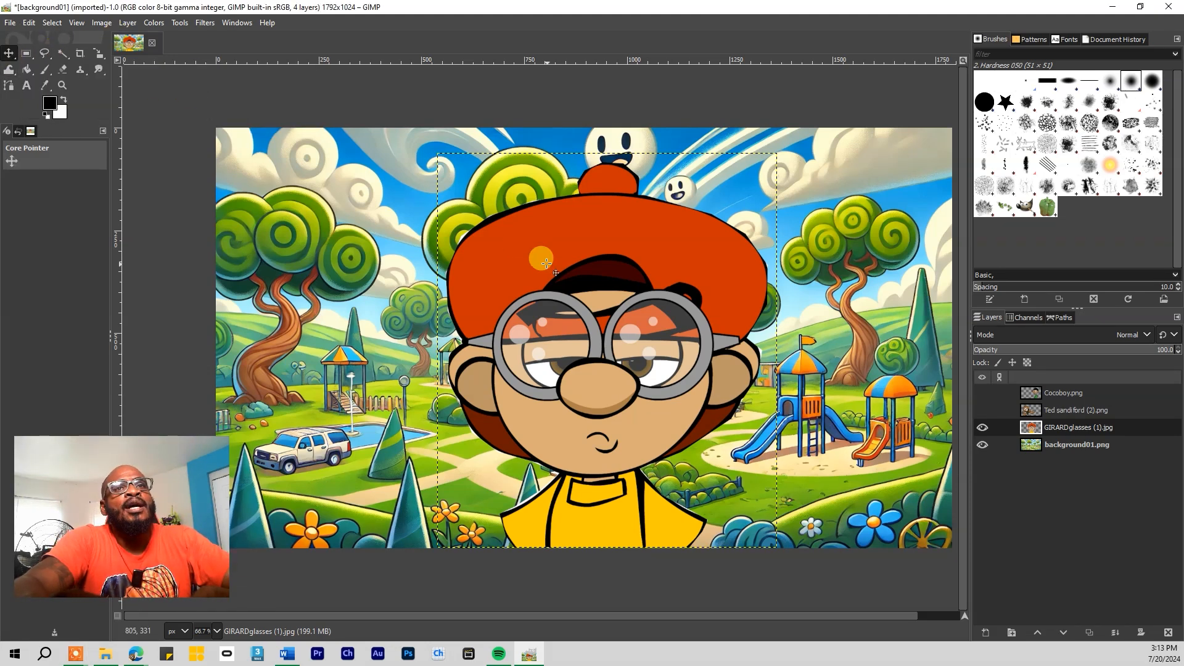
{"action": "left_click_drag", "start_coordinate": [551, 265], "coordinate": [466, 260]}
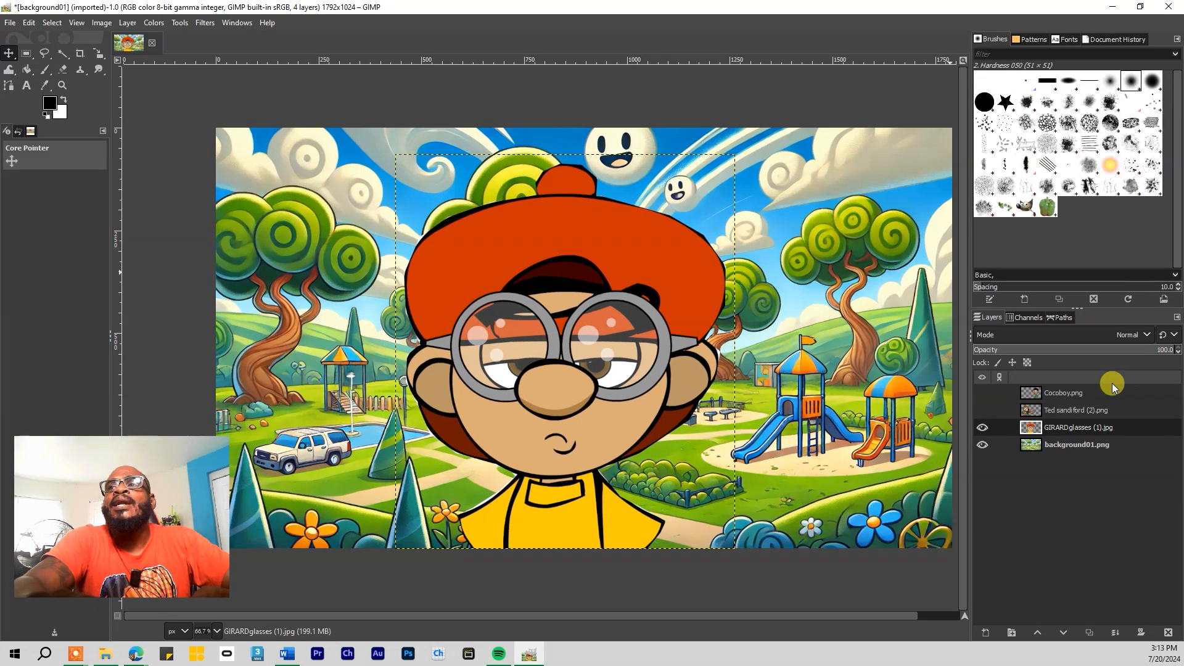
{"action": "left_click", "coordinate": [983, 411]}
{"action": "left_click", "coordinate": [982, 393]}
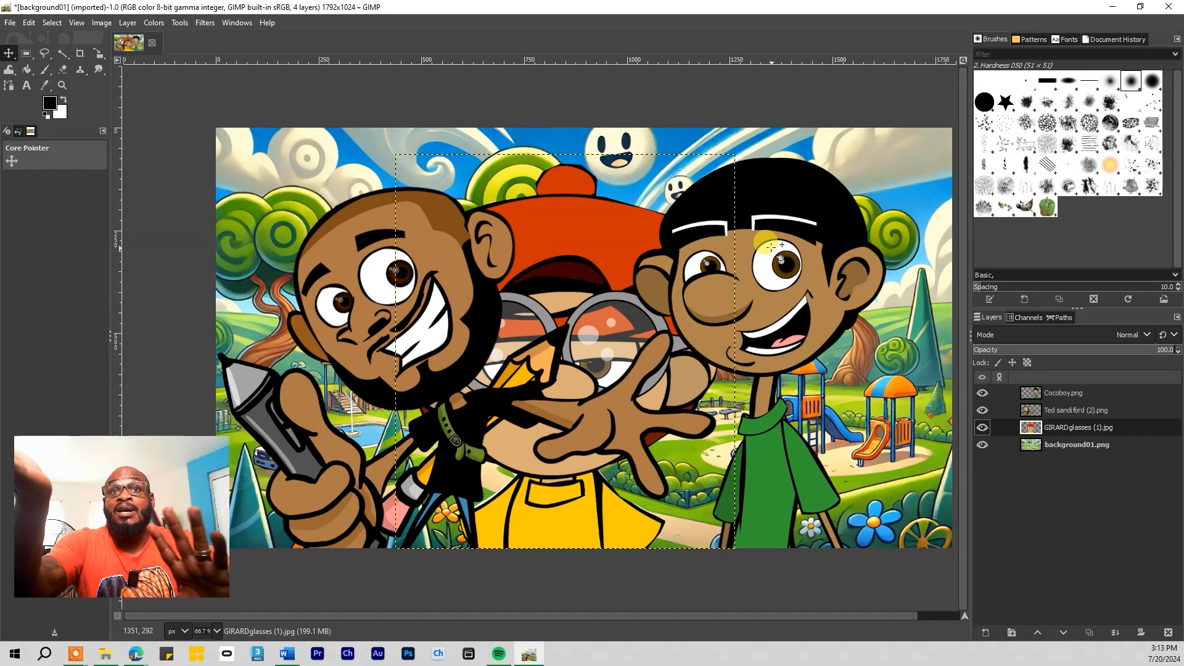
{"action": "left_click_drag", "start_coordinate": [1056, 425], "coordinate": [1058, 392]}
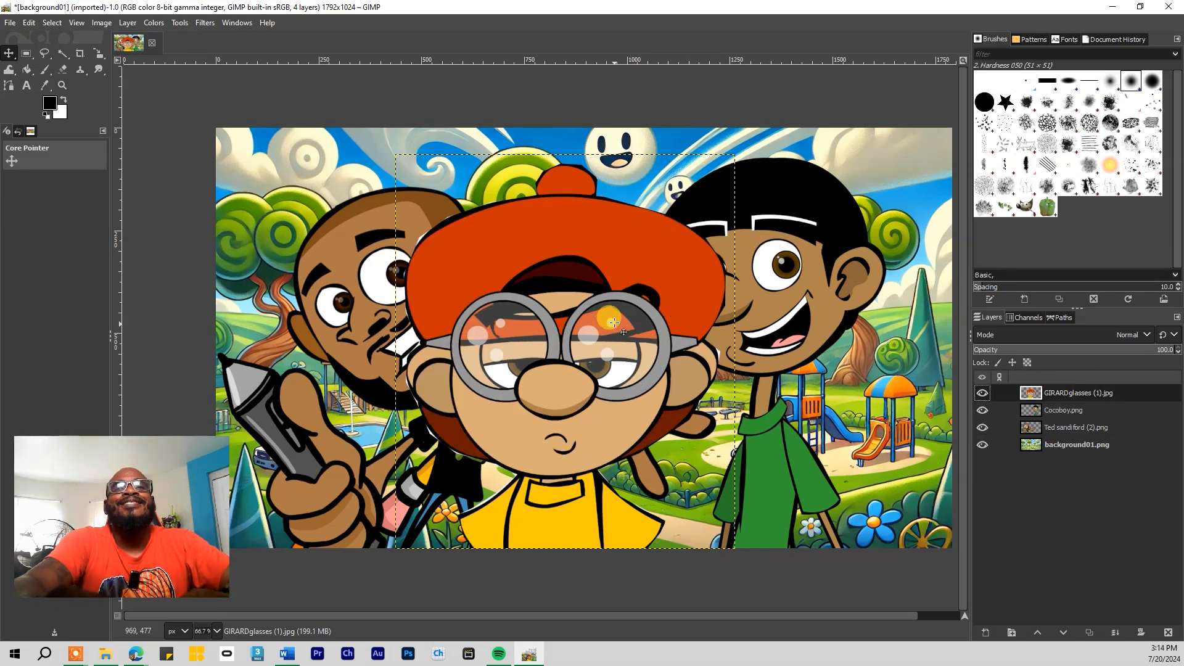
{"action": "mouse_move", "coordinate": [596, 302]}
{"action": "left_mouse_down"}
{"action": "mouse_move", "coordinate": [589, 291]}
{"action": "mouse_move", "coordinate": [585, 307]}
{"action": "left_mouse_up"}
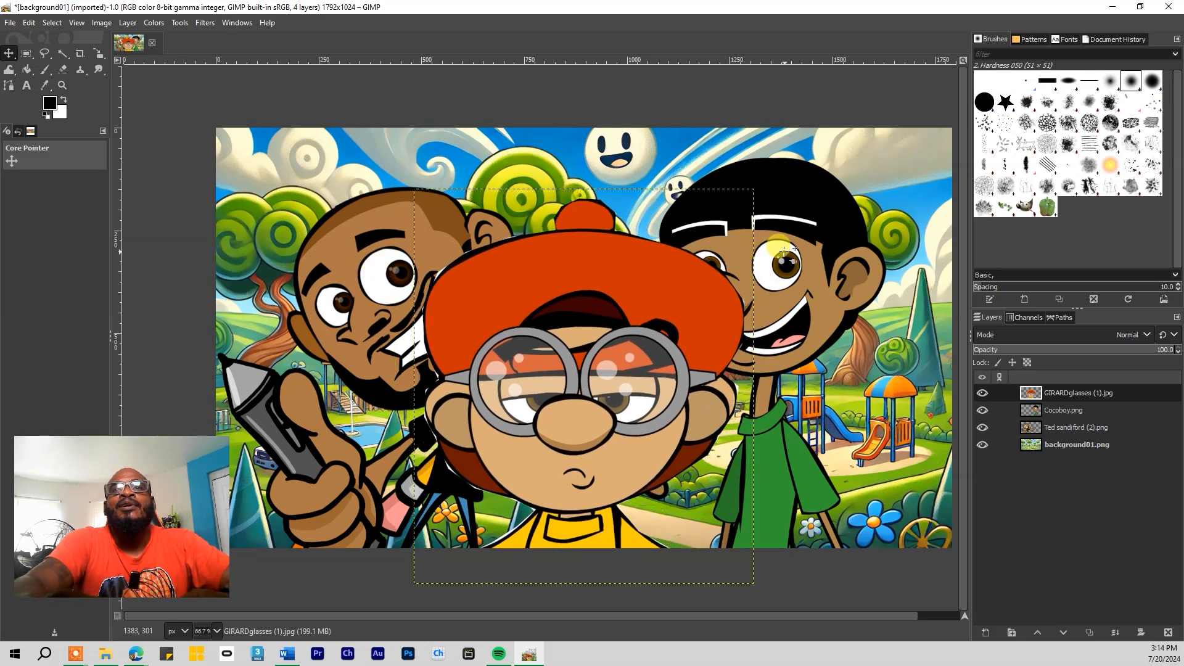
Move Cocoboy to the left and the bearded man to the right of the boy in glasses
{"action": "left_click", "coordinate": [1048, 410]}
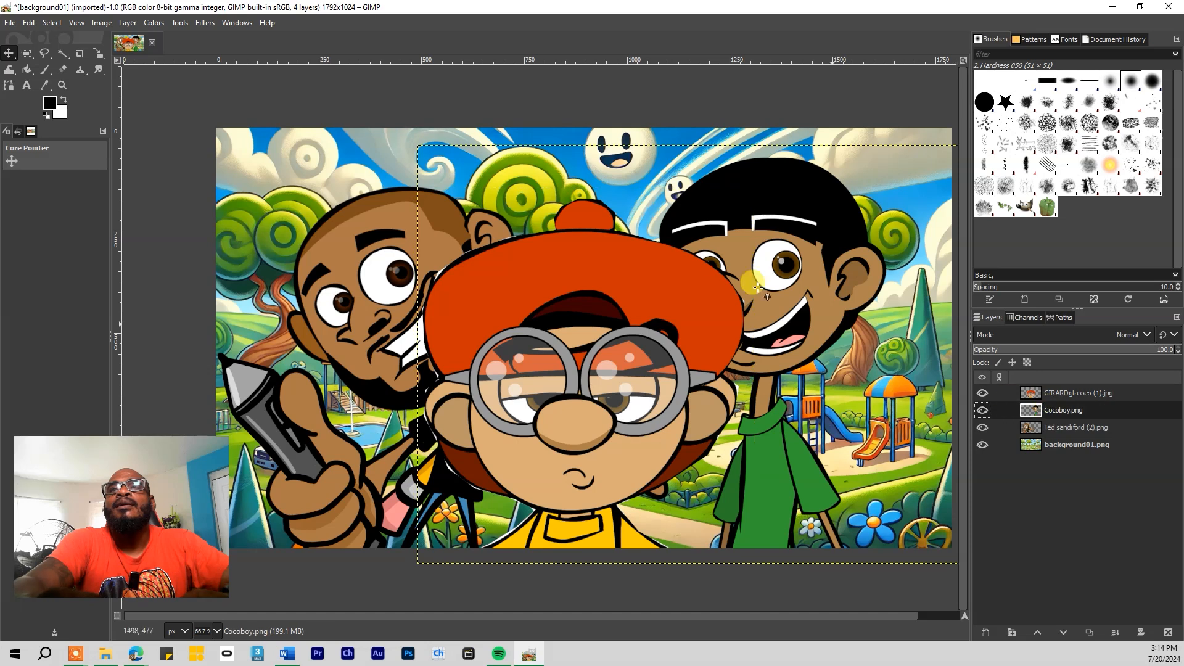
{"action": "left_click_drag", "start_coordinate": [732, 246], "coordinate": [336, 234]}
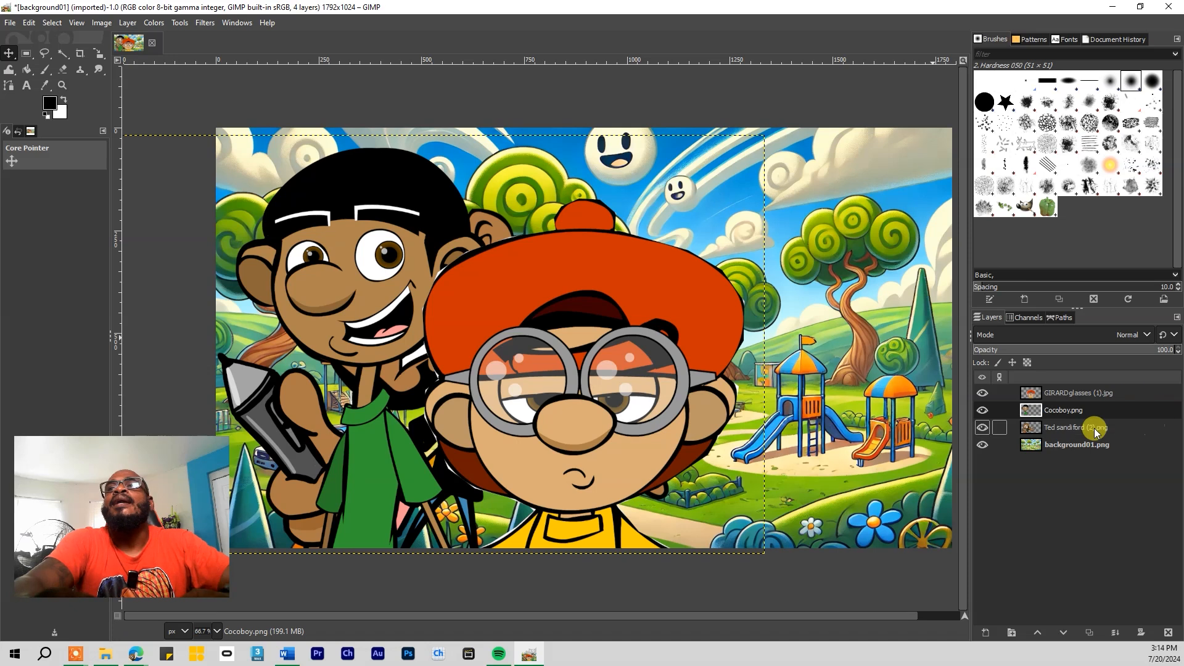
{"action": "left_click", "coordinate": [1061, 429]}
{"action": "left_click_drag", "start_coordinate": [304, 416], "coordinate": [703, 411]}
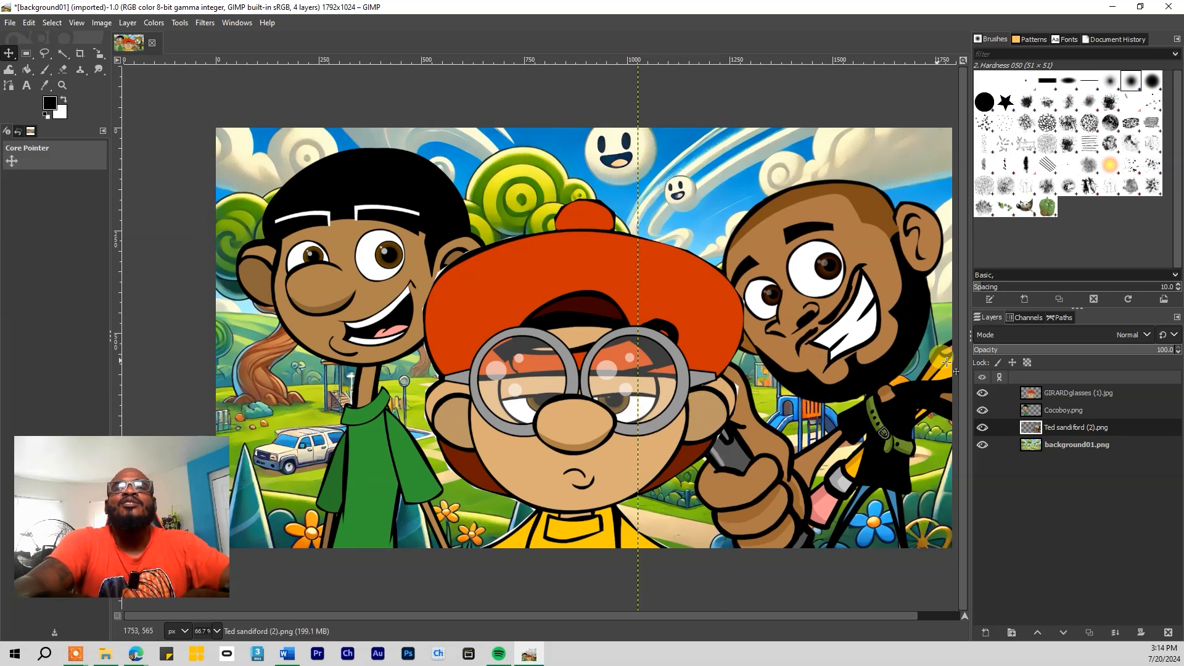
{"action": "left_click", "coordinate": [1057, 393]}
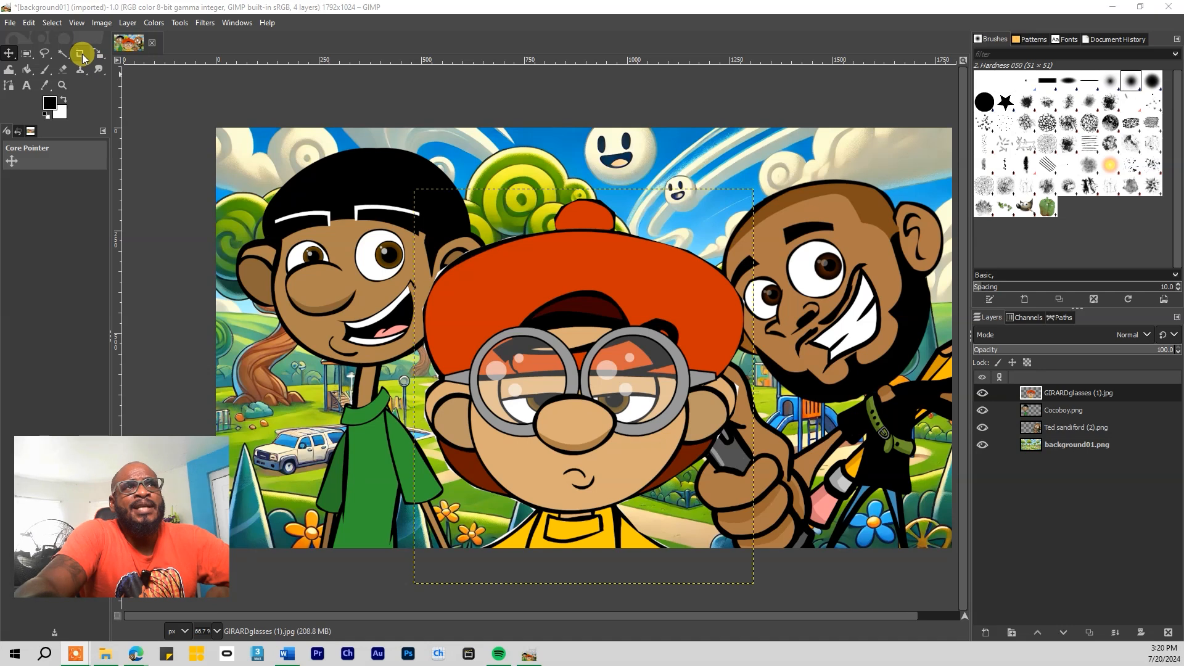
Shrink the boy in glasses and the green-shirt boy with the Scale tool, then slightly enlarge the green-shirt boy
{"action": "left_click", "coordinate": [99, 56]}
{"action": "left_click_drag", "start_coordinate": [540, 319], "coordinate": [624, 377]}
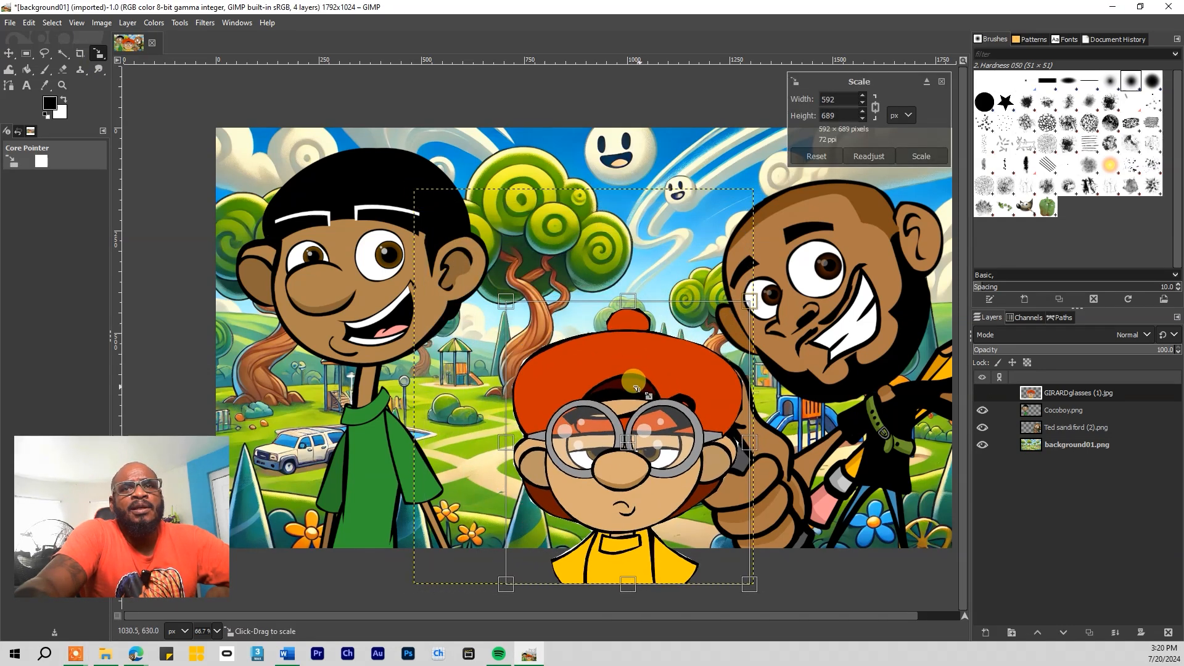
{"action": "left_click", "coordinate": [1059, 411]}
{"action": "left_click_drag", "start_coordinate": [384, 246], "coordinate": [466, 452]}
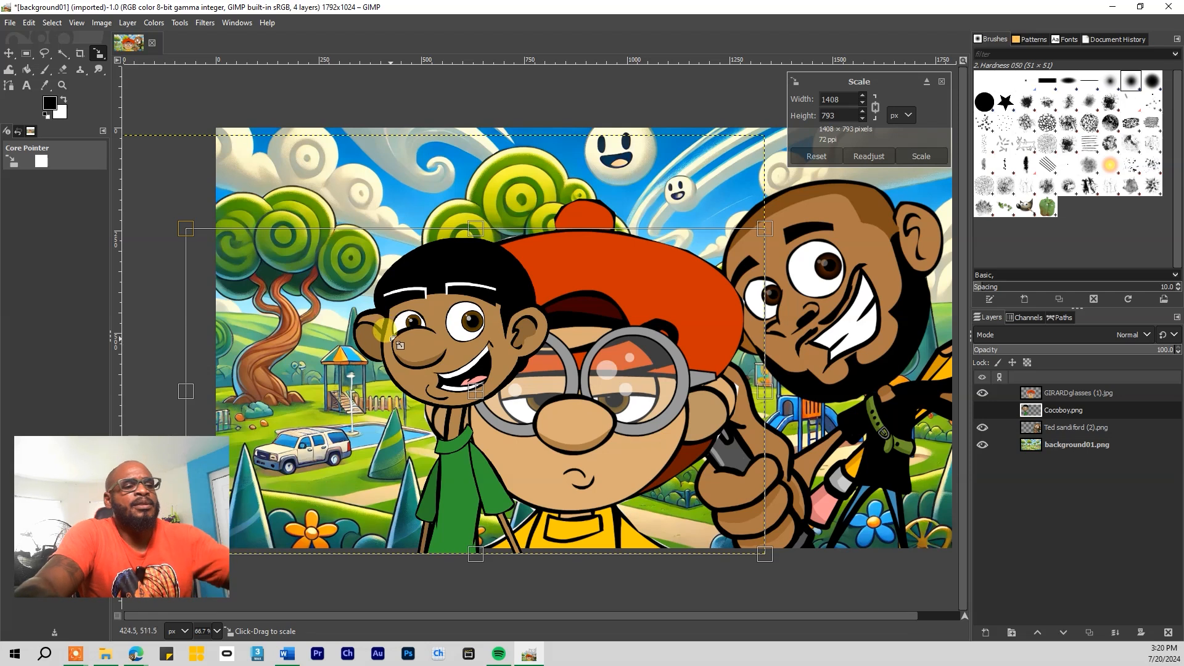
{"action": "key", "text": "Return"}
{"action": "left_click_drag", "start_coordinate": [402, 282], "coordinate": [359, 303]}
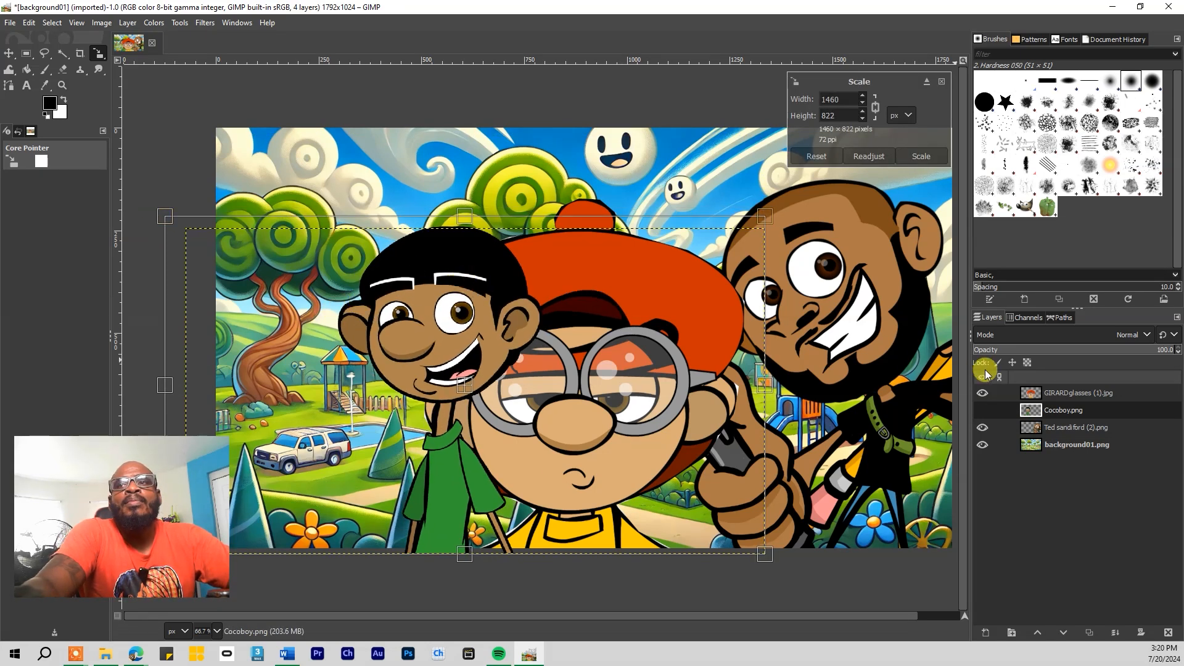
Resize the glasses boy to about 627x730 and rescale the bearded man's layer, applying each
{"action": "left_click", "coordinate": [1068, 394]}
{"action": "left_click", "coordinate": [581, 365]}
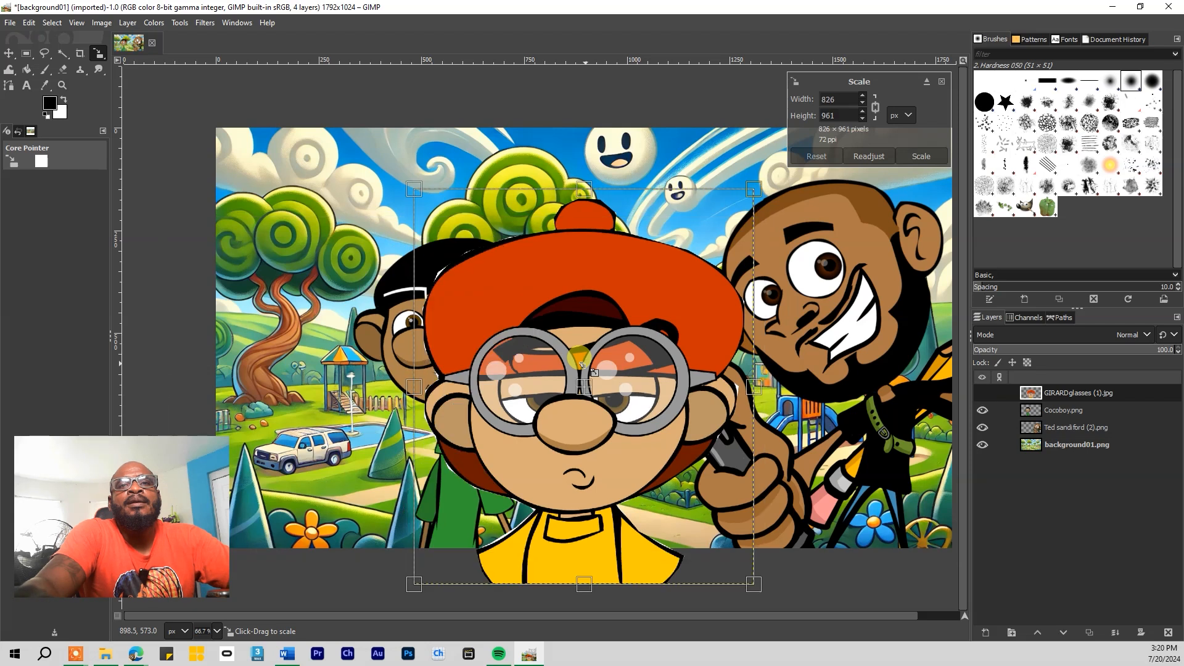
{"action": "left_click_drag", "start_coordinate": [583, 366], "coordinate": [606, 443]}
{"action": "key", "text": "Return"}
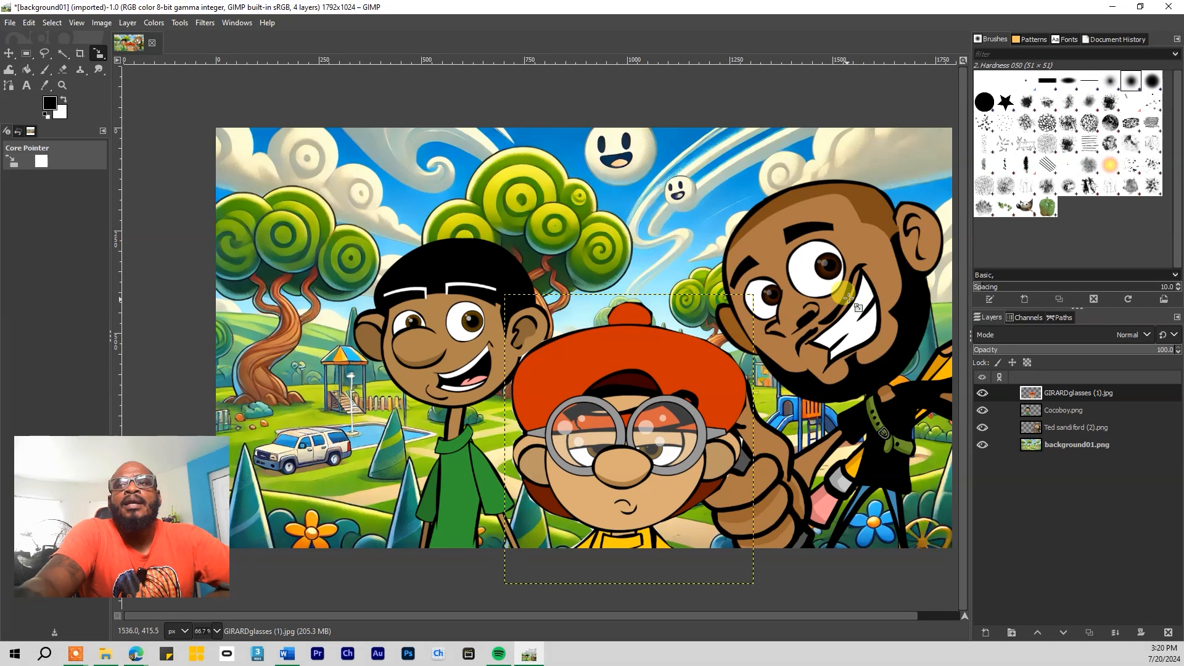
{"action": "left_click", "coordinate": [1053, 428]}
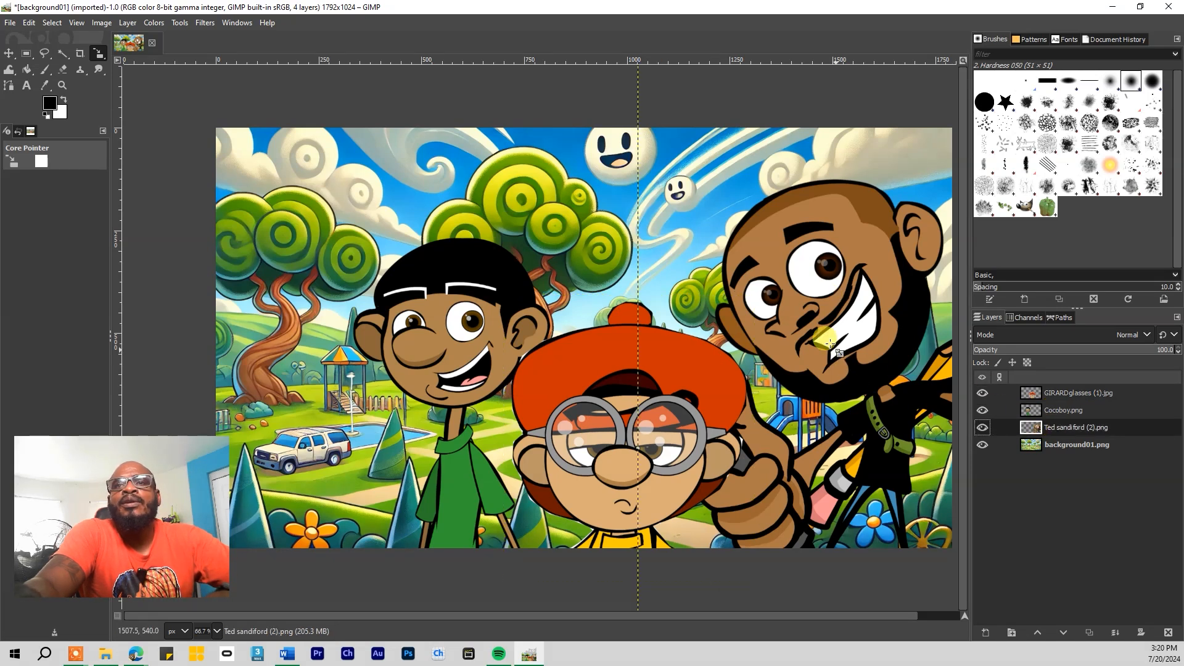
{"action": "left_click_drag", "start_coordinate": [809, 316], "coordinate": [896, 441]}
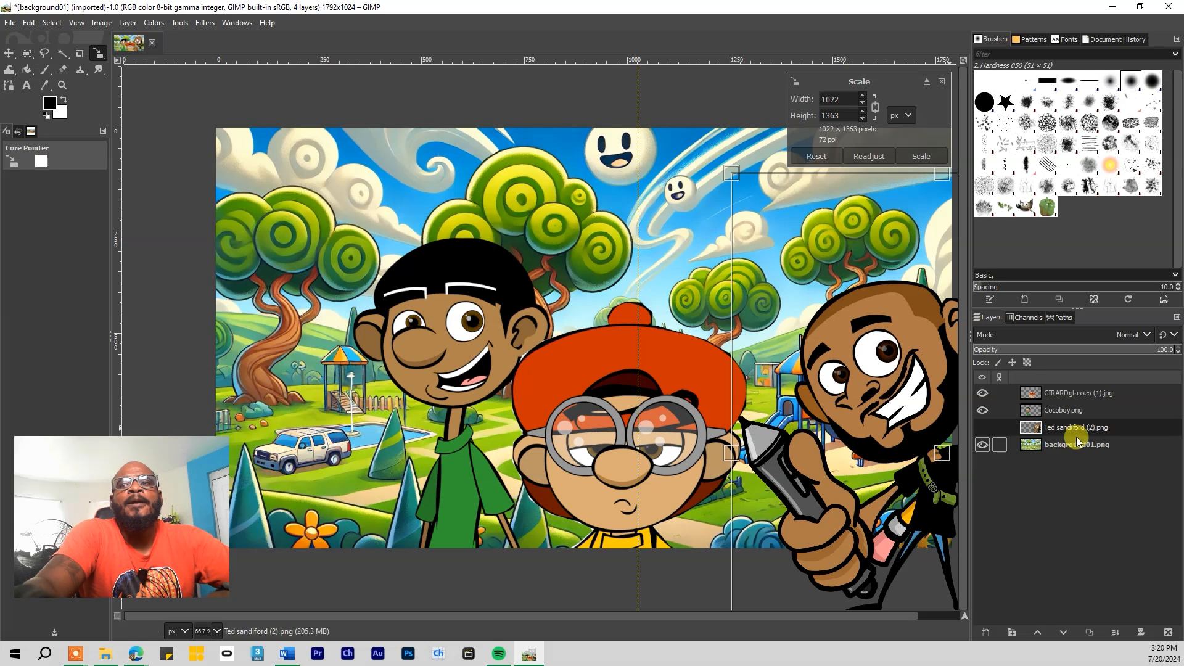
{"action": "key", "text": "Return"}
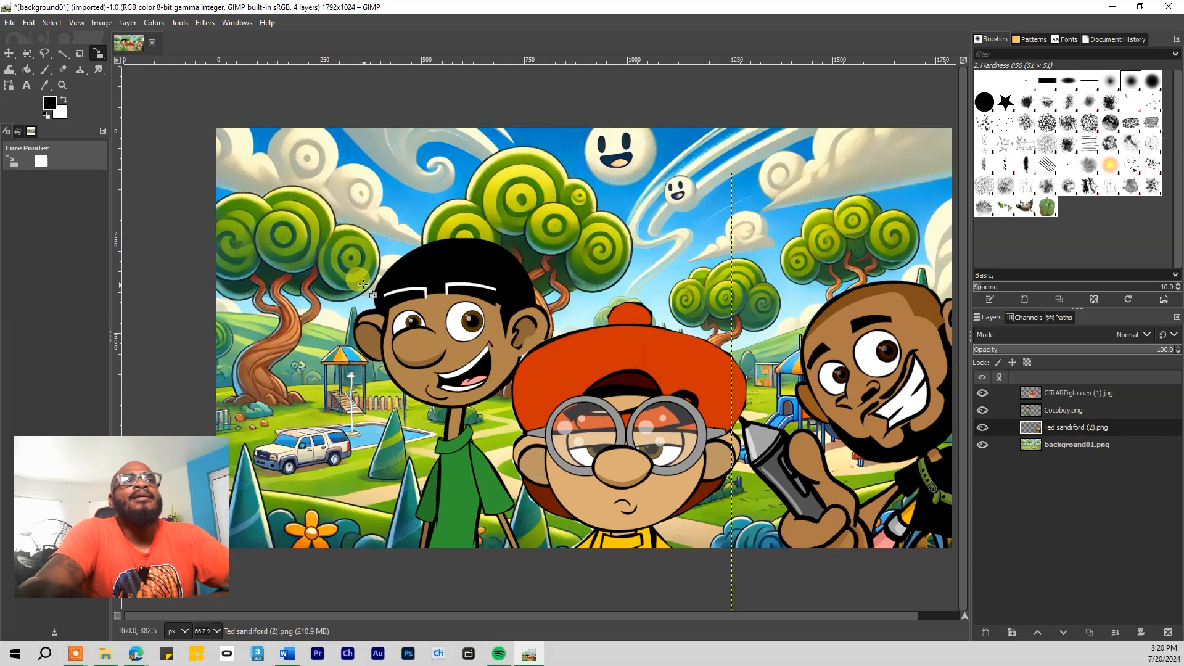
{"action": "left_click", "coordinate": [8, 54]}
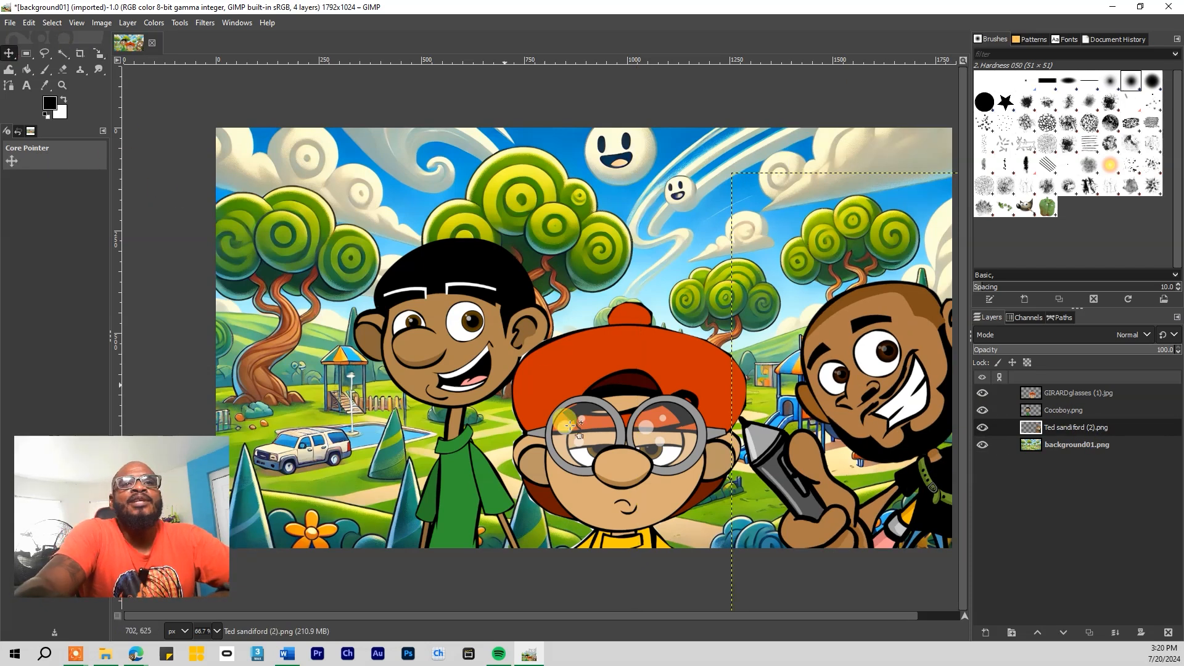
{"action": "left_click_drag", "start_coordinate": [482, 347], "coordinate": [369, 353]}
{"action": "left_click", "coordinate": [610, 379]}
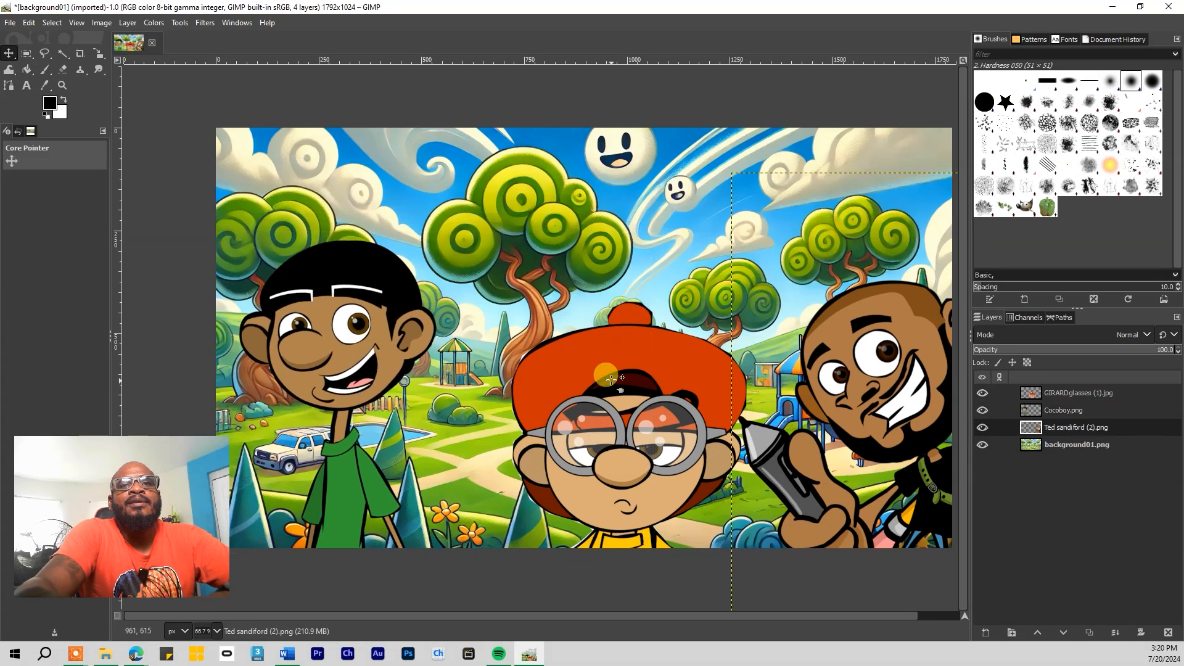
{"action": "left_click_drag", "start_coordinate": [616, 379], "coordinate": [523, 381]}
{"action": "left_click_drag", "start_coordinate": [369, 358], "coordinate": [408, 350]}
{"action": "left_click", "coordinate": [1015, 435]}
{"action": "left_click_drag", "start_coordinate": [920, 406], "coordinate": [779, 401]}
{"action": "mouse_move", "coordinate": [561, 441]}
{"action": "left_mouse_down"}
{"action": "mouse_move", "coordinate": [571, 461]}
{"action": "mouse_move", "coordinate": [591, 419]}
{"action": "mouse_move", "coordinate": [573, 430]}
{"action": "left_mouse_up"}
{"action": "left_click_drag", "start_coordinate": [368, 375], "coordinate": [362, 410]}
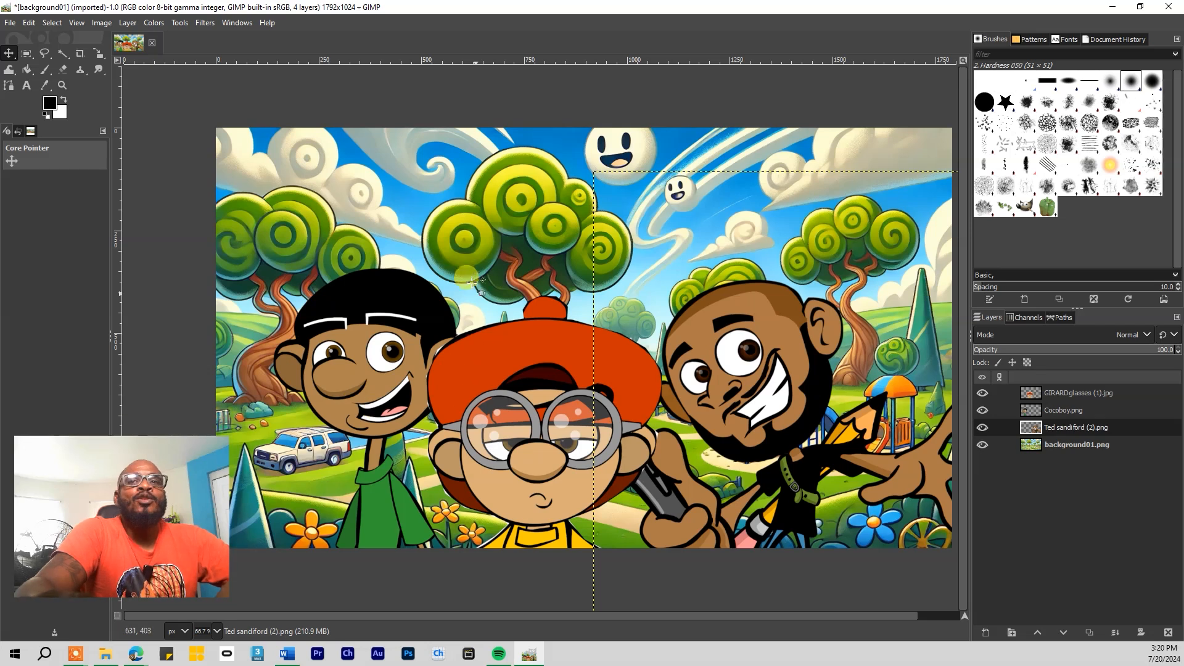
{"action": "left_click_drag", "start_coordinate": [518, 385], "coordinate": [525, 385]}
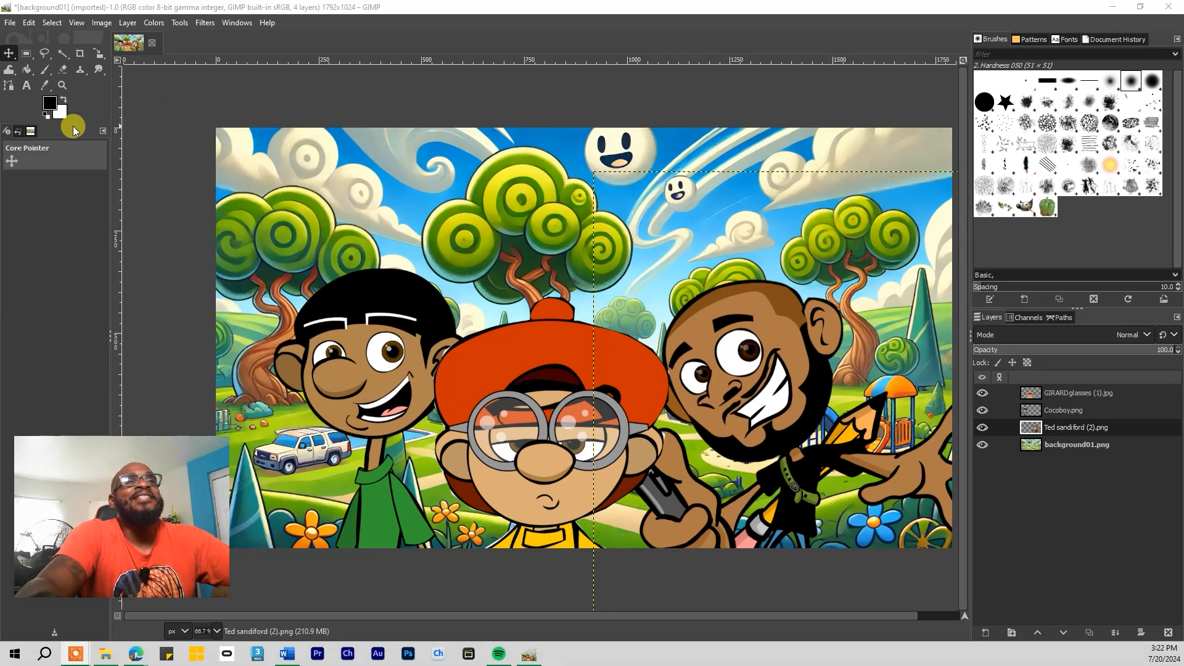
Draw a text box across the top of the image and type the title 'FRIENDS 4 EVER'
{"action": "left_click", "coordinate": [26, 86]}
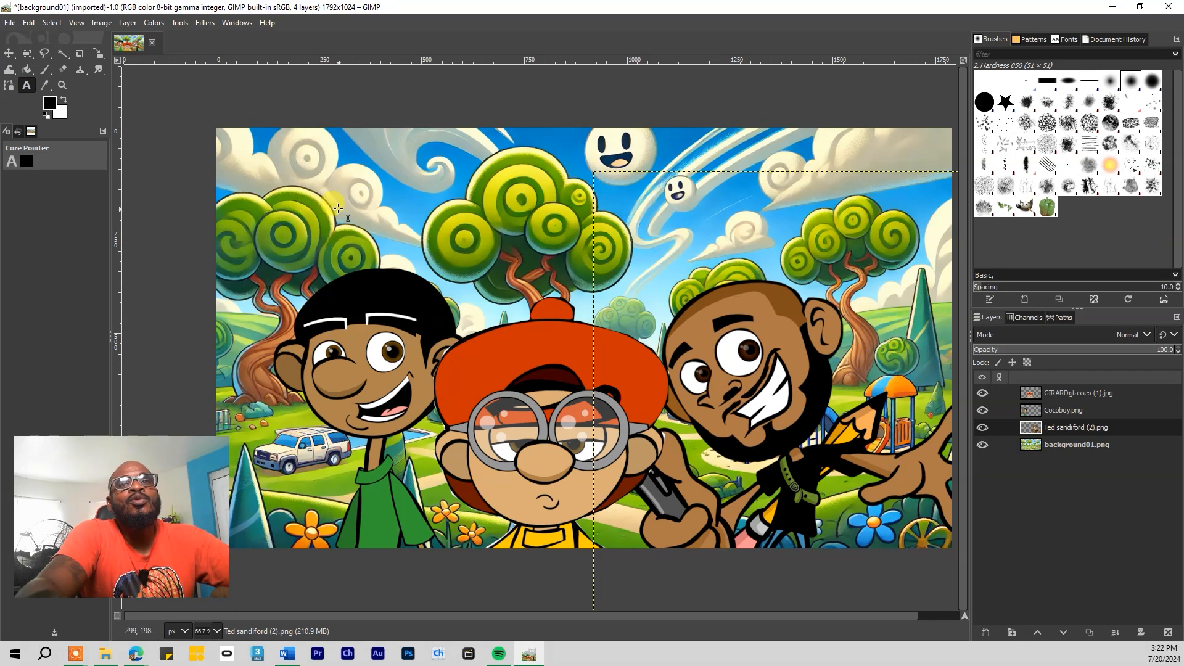
{"action": "left_click_drag", "start_coordinate": [292, 153], "coordinate": [871, 258]}
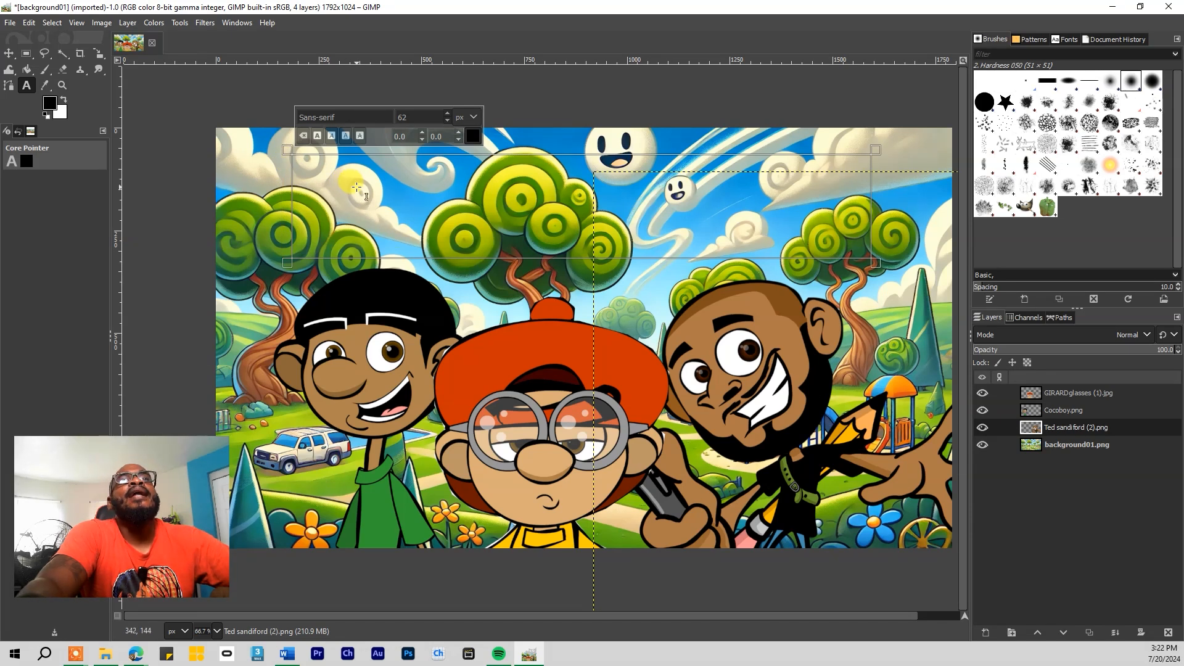
{"action": "type", "text": "f"}
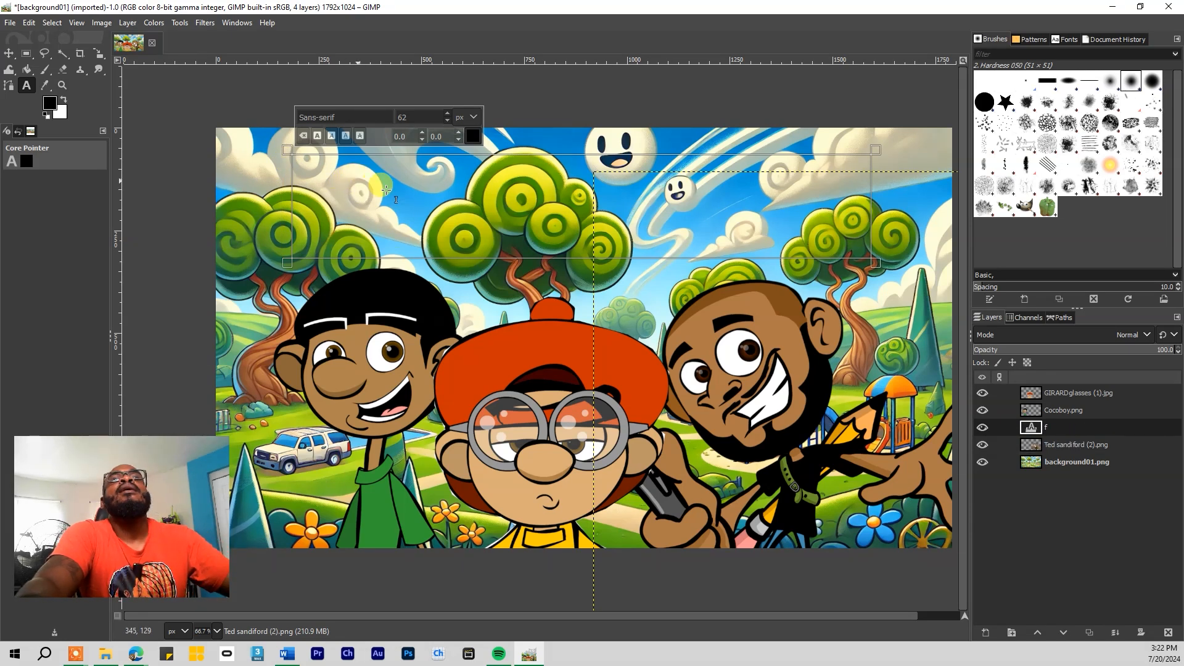
{"action": "type", "text": "f"}
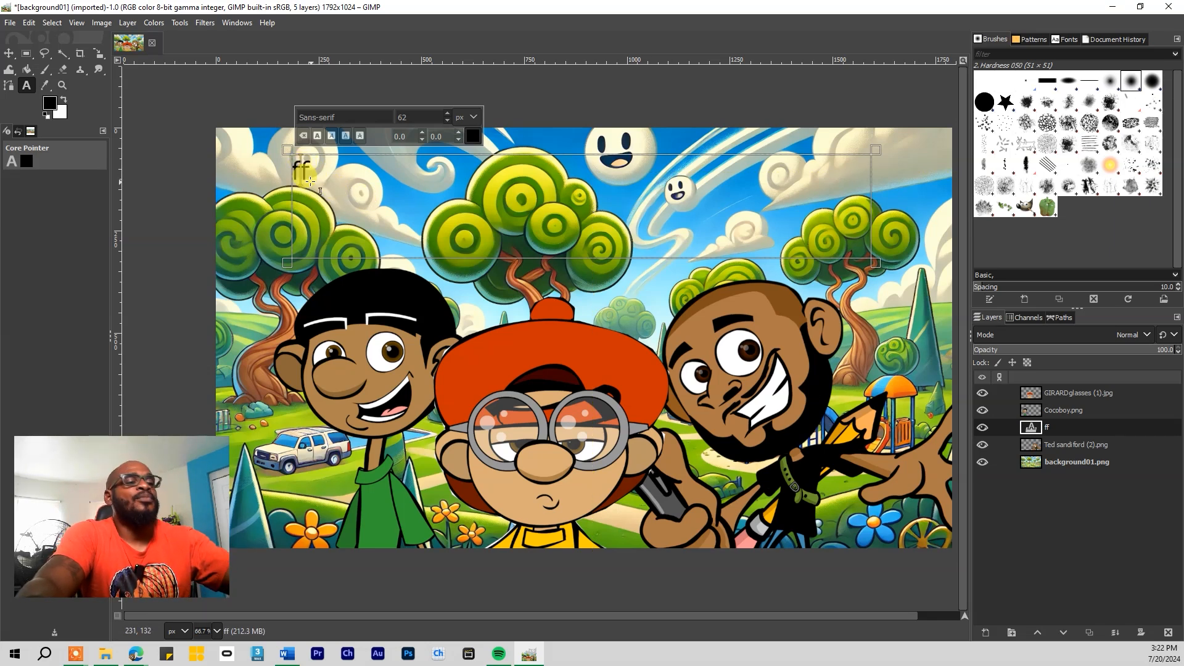
{"action": "key", "text": "BackSpace"}
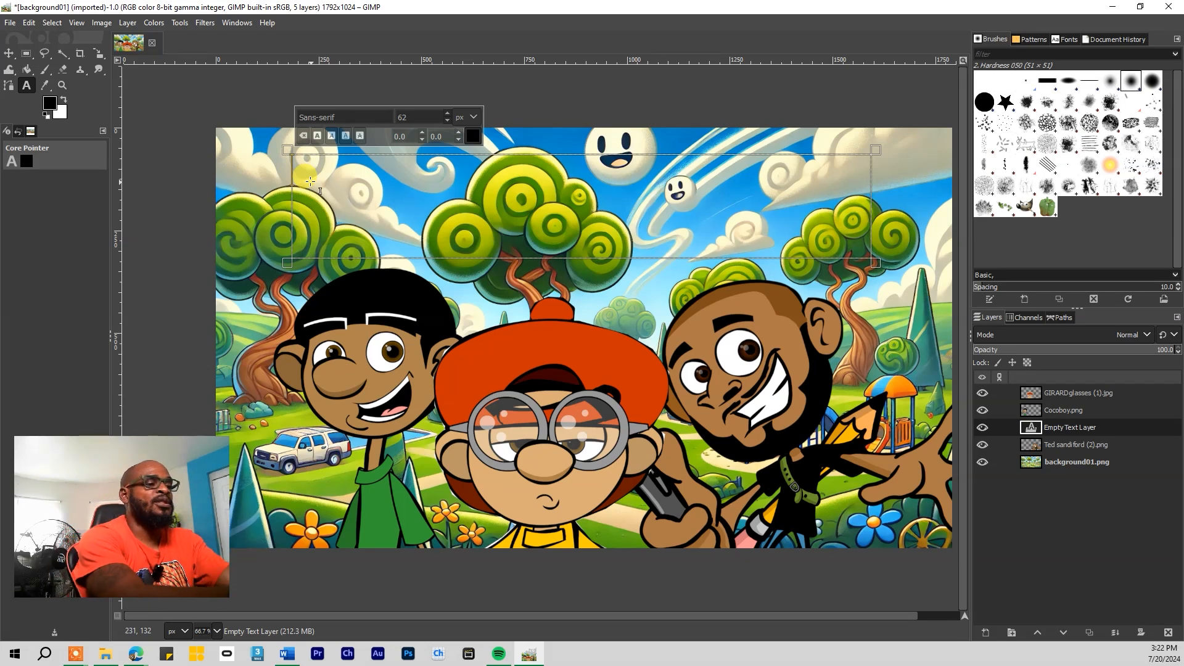
{"action": "type", "text": "F"}
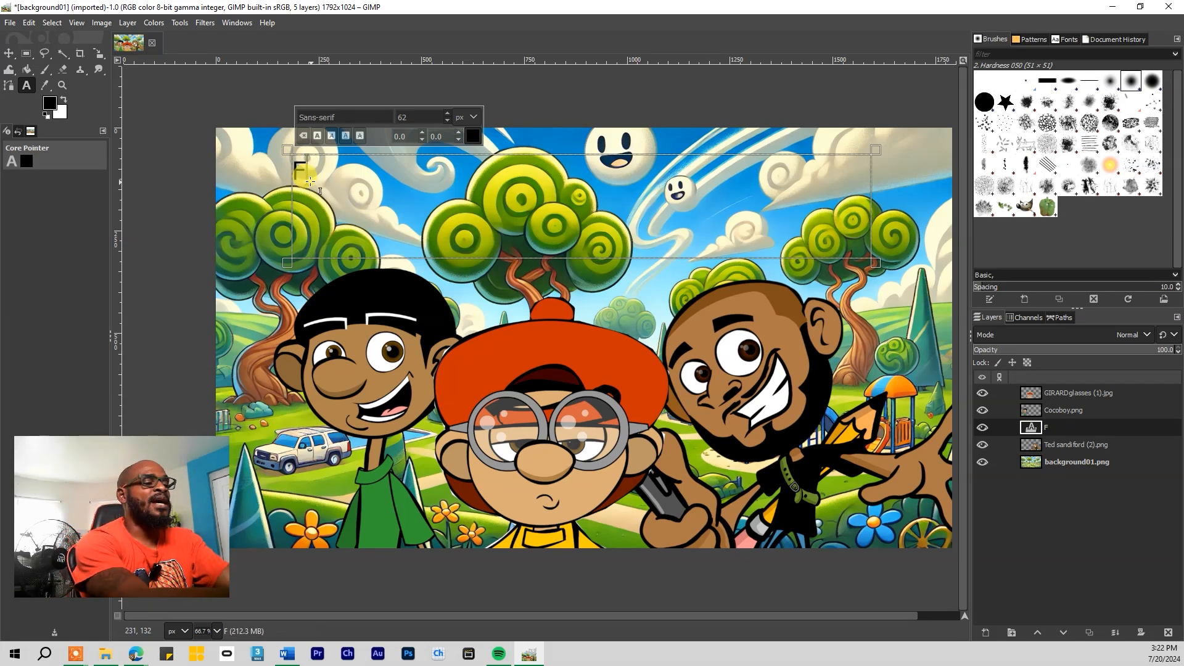
{"action": "type", "text": "RIENDS"}
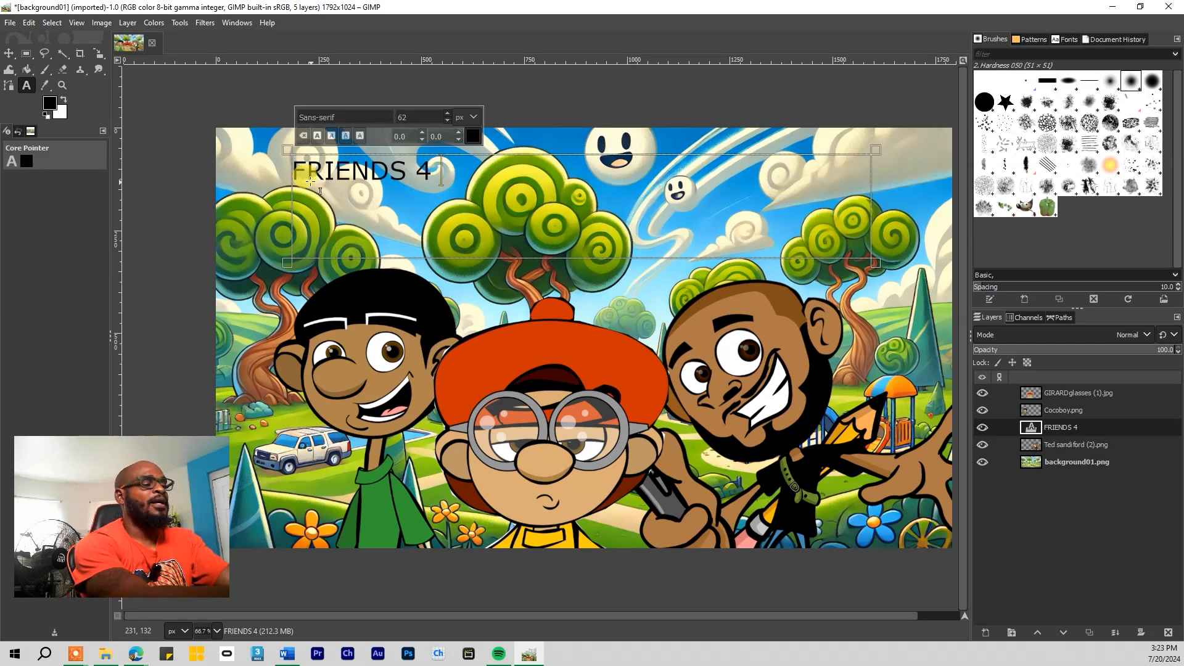
{"action": "type", "text": "4EVER"}
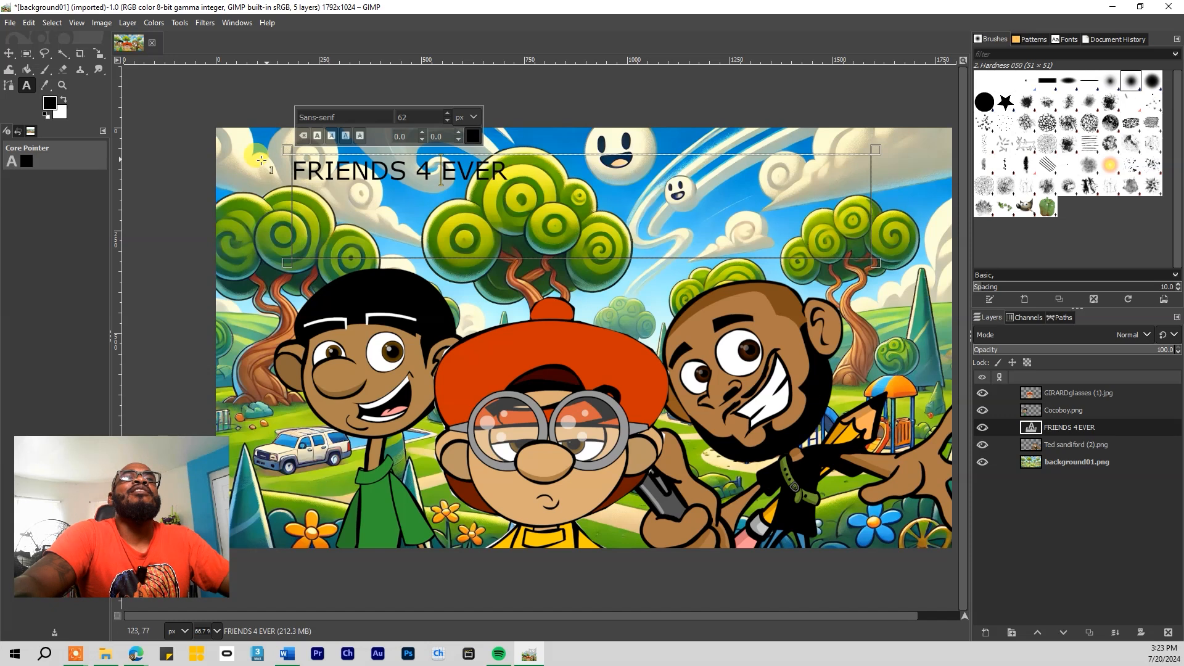
Select the title text and set its font size to 160 px
{"action": "left_click_drag", "start_coordinate": [291, 164], "coordinate": [516, 179]}
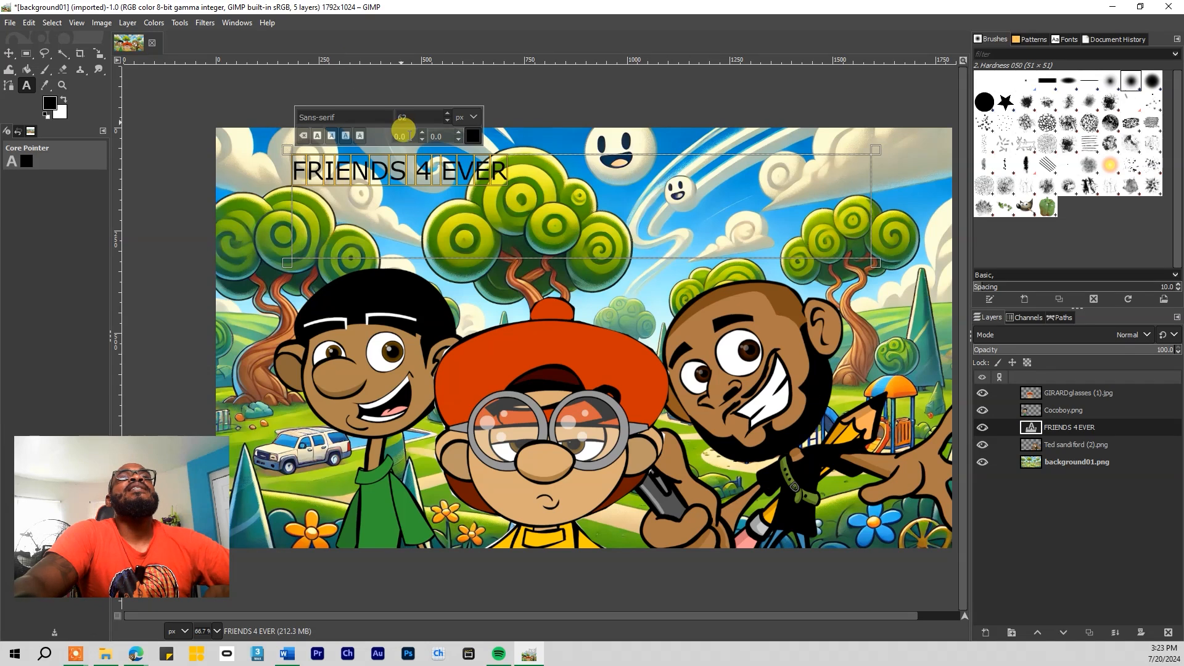
{"action": "left_click", "coordinate": [447, 113]}
{"action": "left_click_drag", "start_coordinate": [445, 87], "coordinate": [327, 113]}
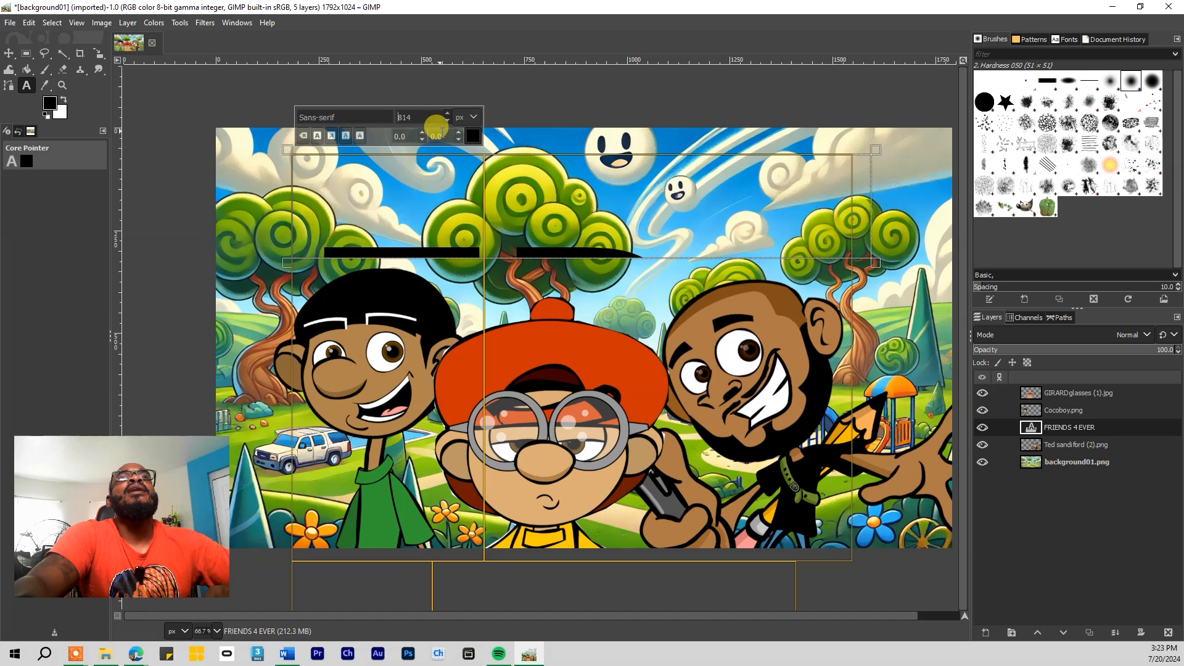
{"action": "left_click_drag", "start_coordinate": [447, 121], "coordinate": [423, 635]}
{"action": "left_click_drag", "start_coordinate": [420, 117], "coordinate": [398, 116]}
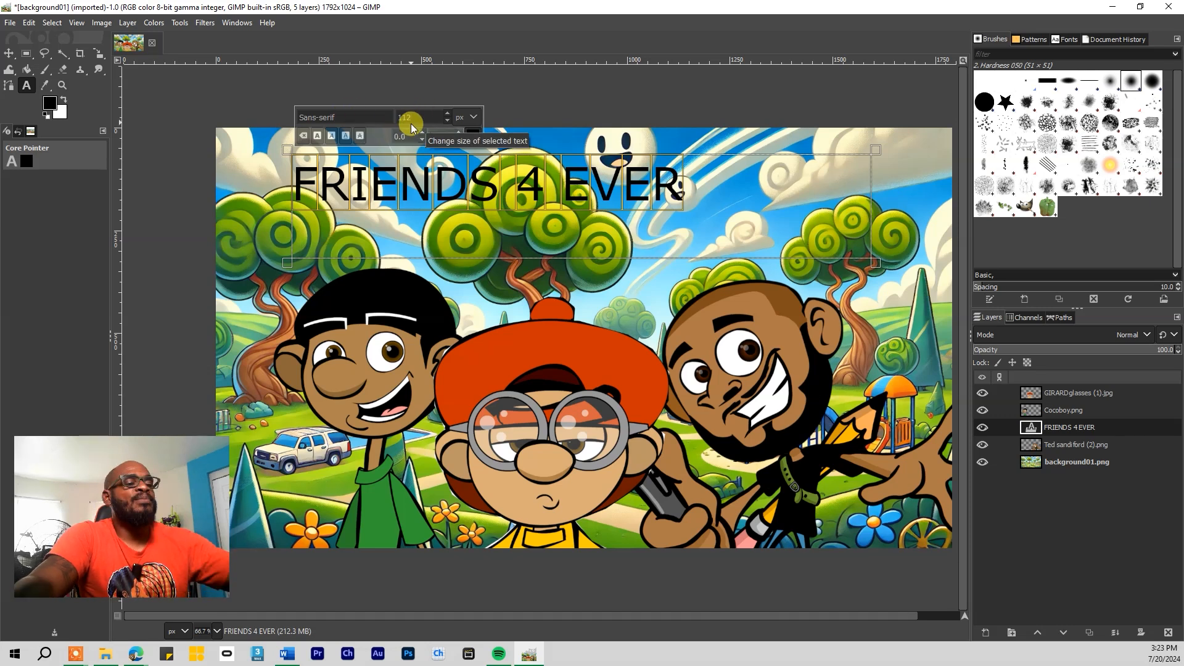
{"action": "type", "text": "1"}
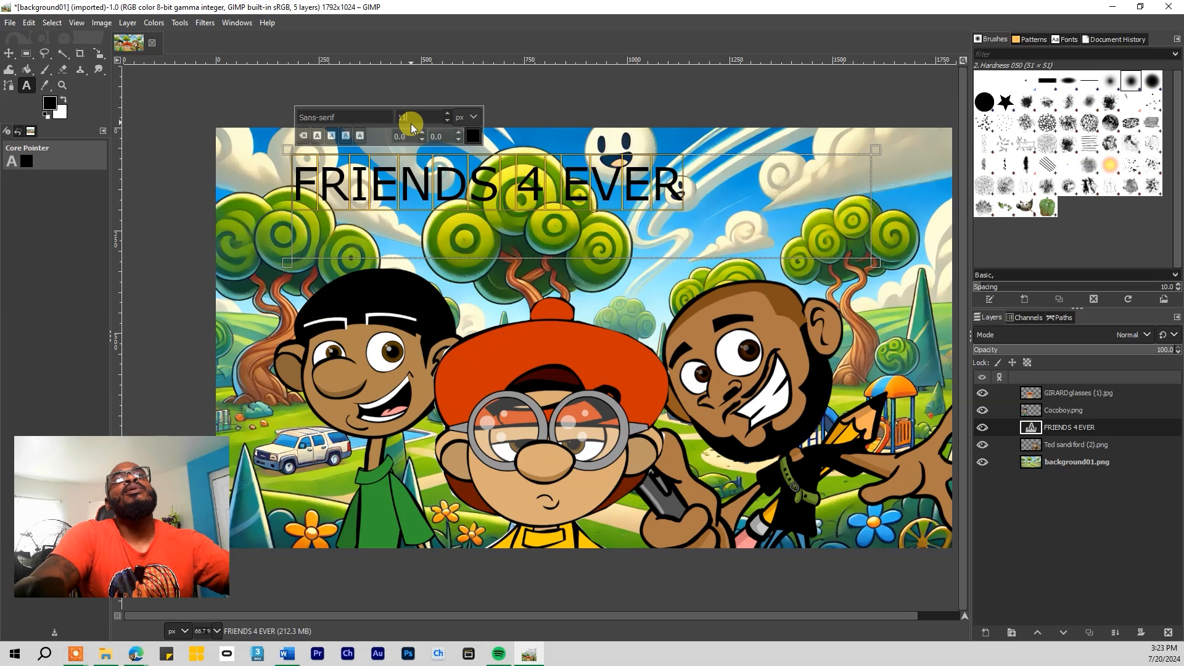
{"action": "type", "text": "60"}
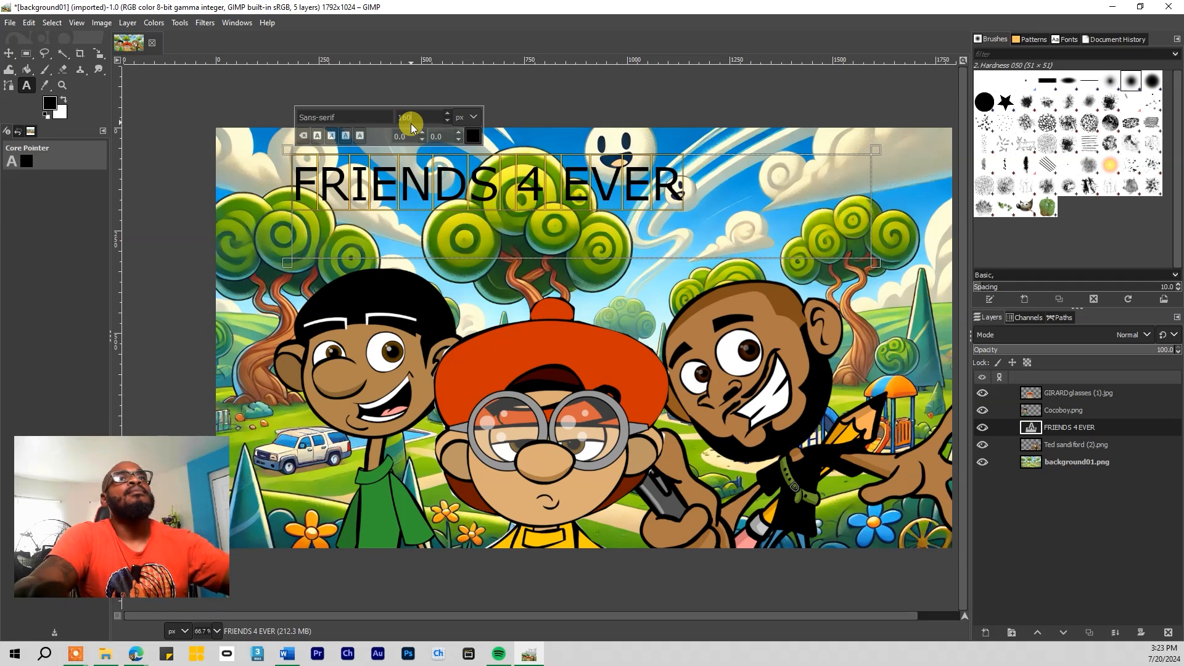
{"action": "key", "text": "Return"}
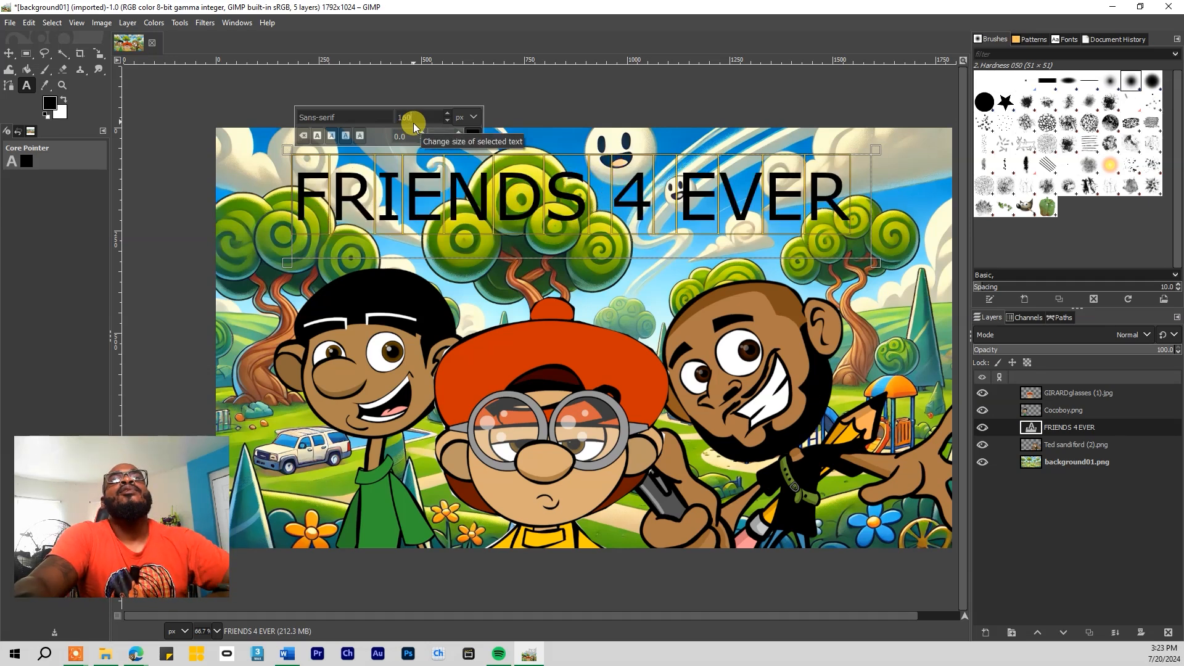
{"action": "left_click", "coordinate": [353, 111]}
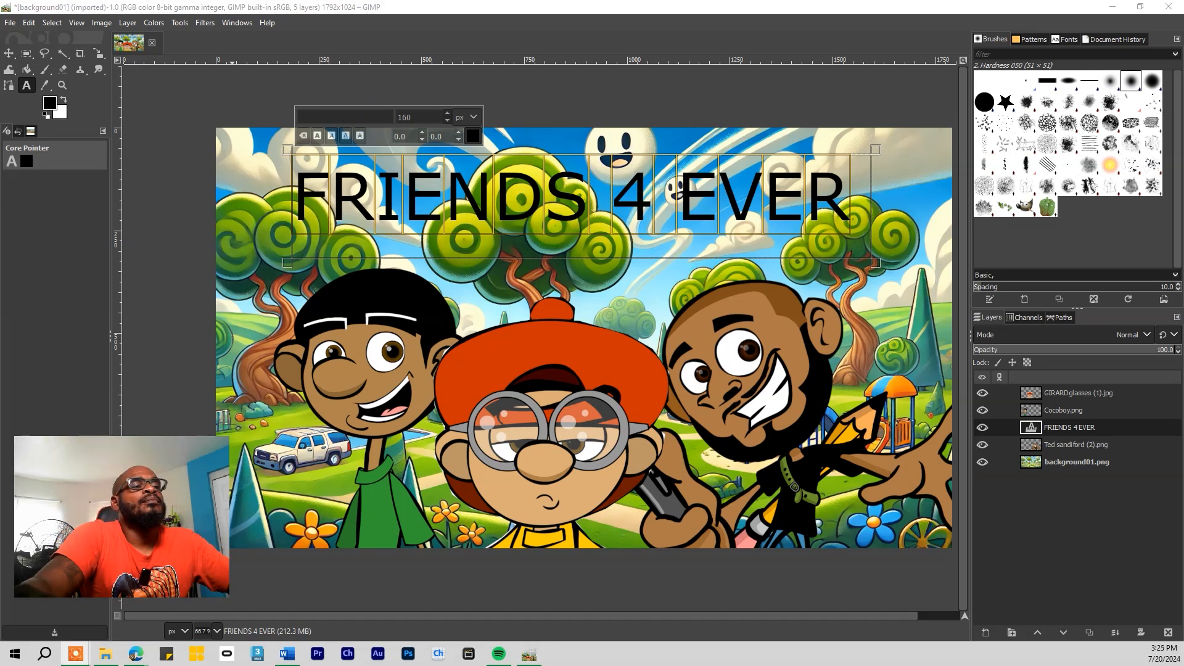
Change the title font to Anime Ace 2.0 BB Bold and its size to 120 px
{"action": "left_click", "coordinate": [343, 116]}
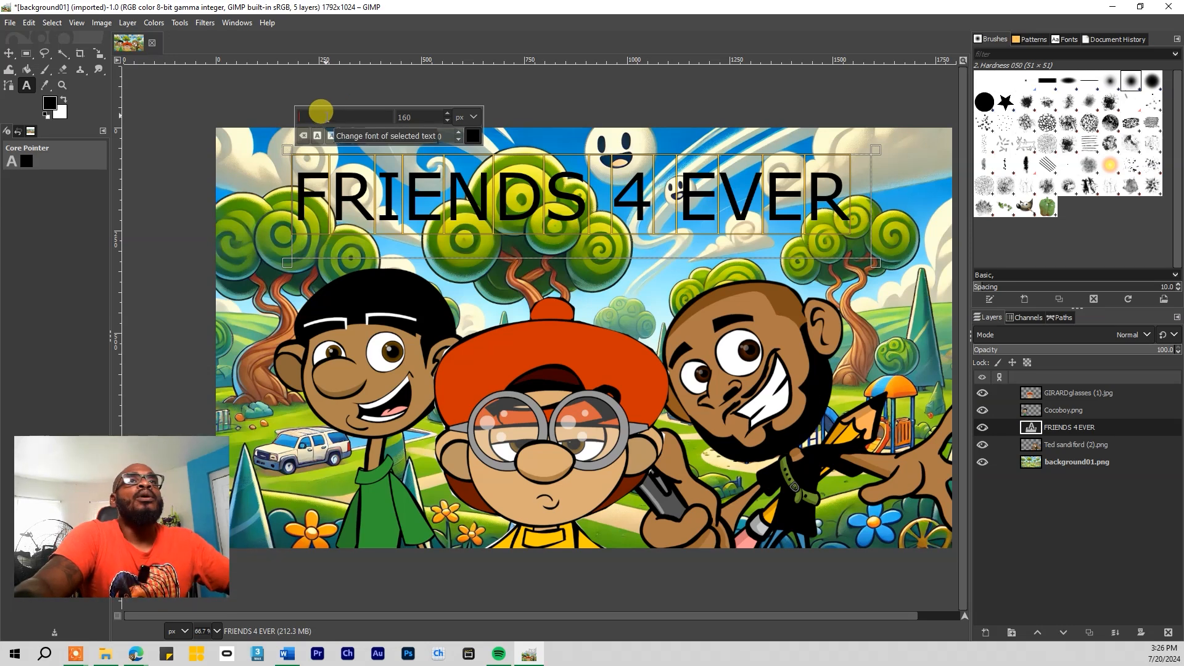
{"action": "type", "text": "a"}
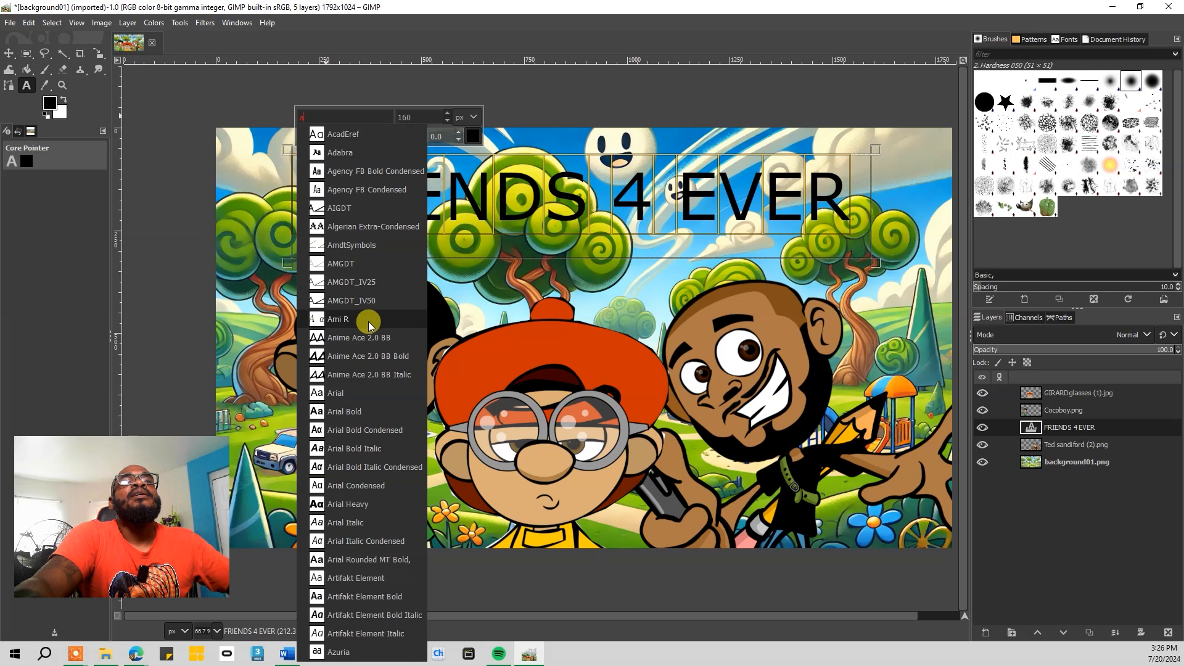
{"action": "left_click", "coordinate": [376, 356]}
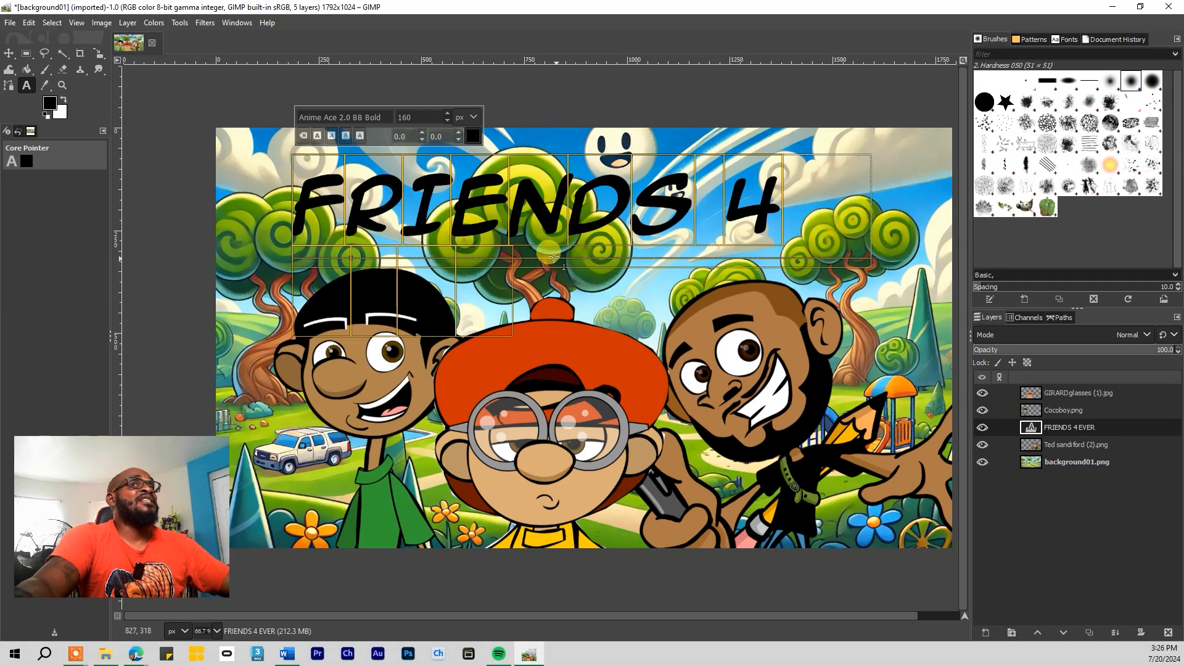
{"action": "double_click", "coordinate": [412, 117]}
{"action": "type", "text": "120"}
{"action": "key", "text": "Return"}
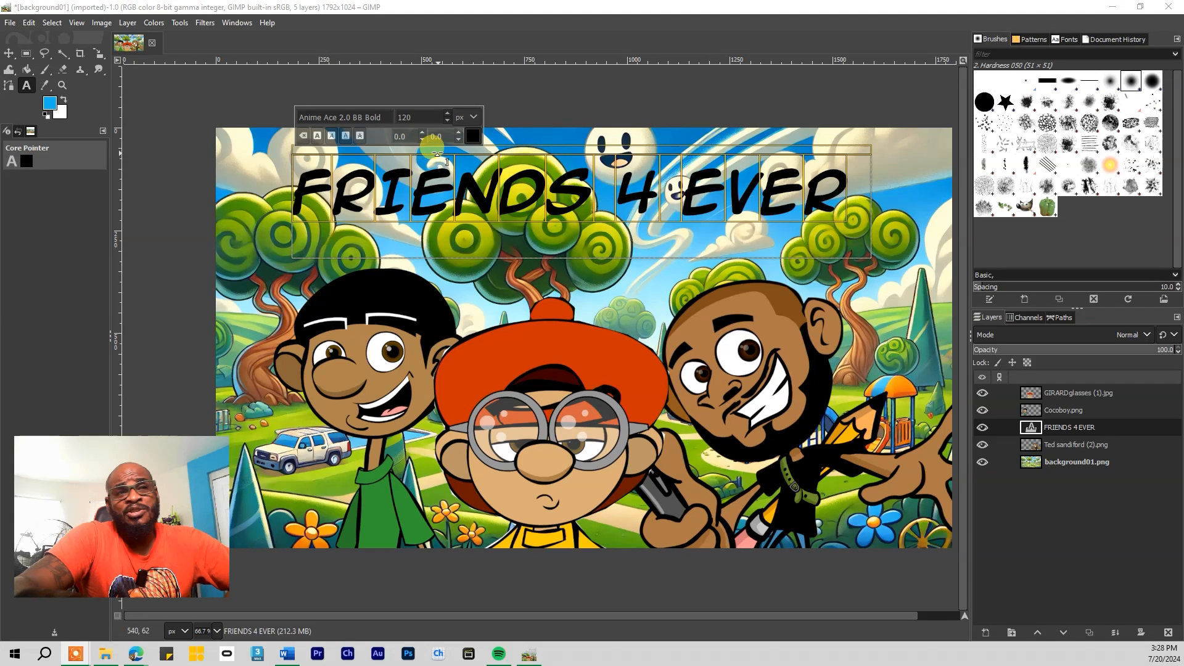
{"action": "left_click", "coordinate": [473, 136]}
{"action": "left_click_drag", "start_coordinate": [475, 42], "coordinate": [655, 309]}
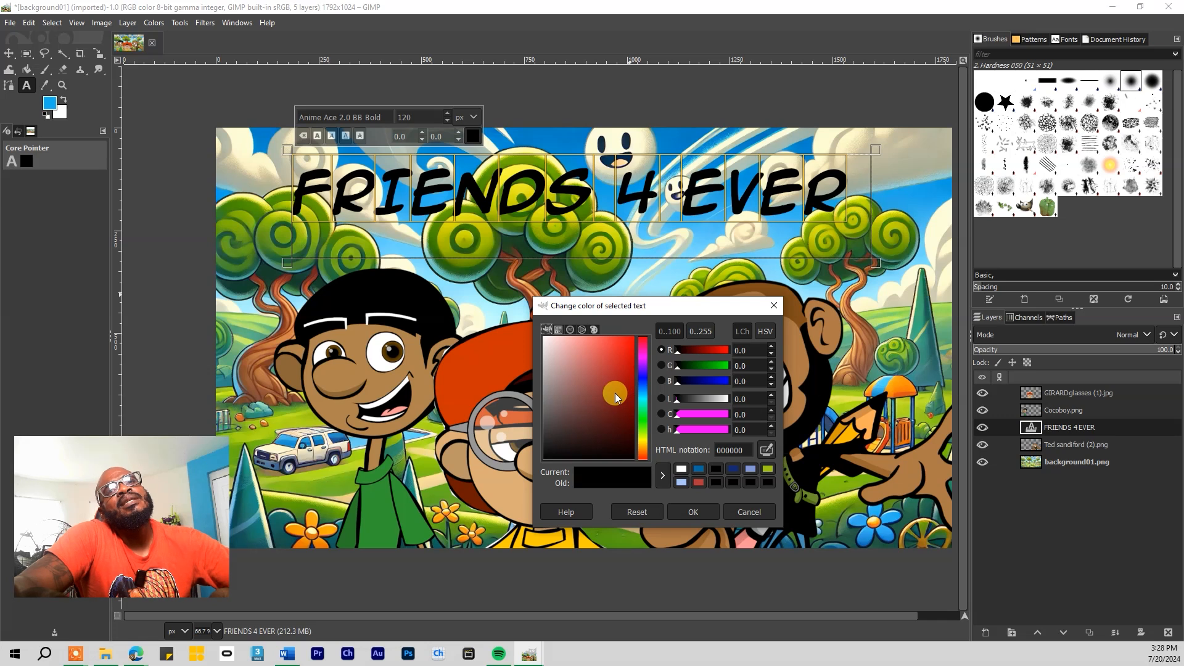
{"action": "left_click_drag", "start_coordinate": [594, 390], "coordinate": [531, 321]}
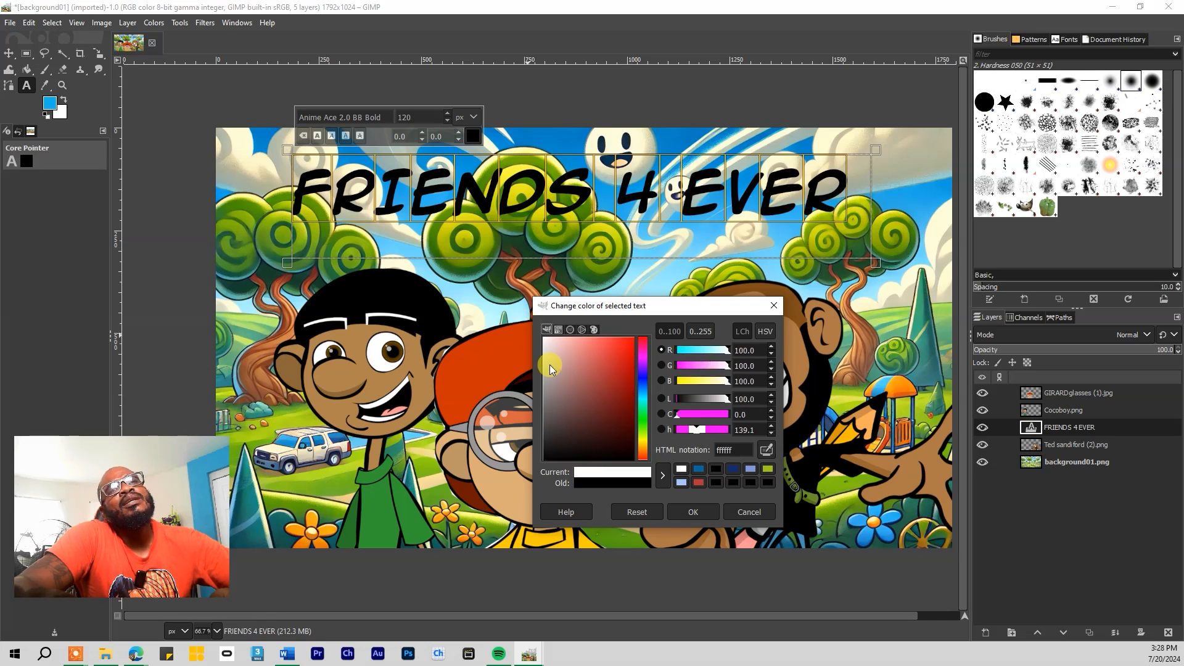
{"action": "left_click", "coordinate": [693, 511]}
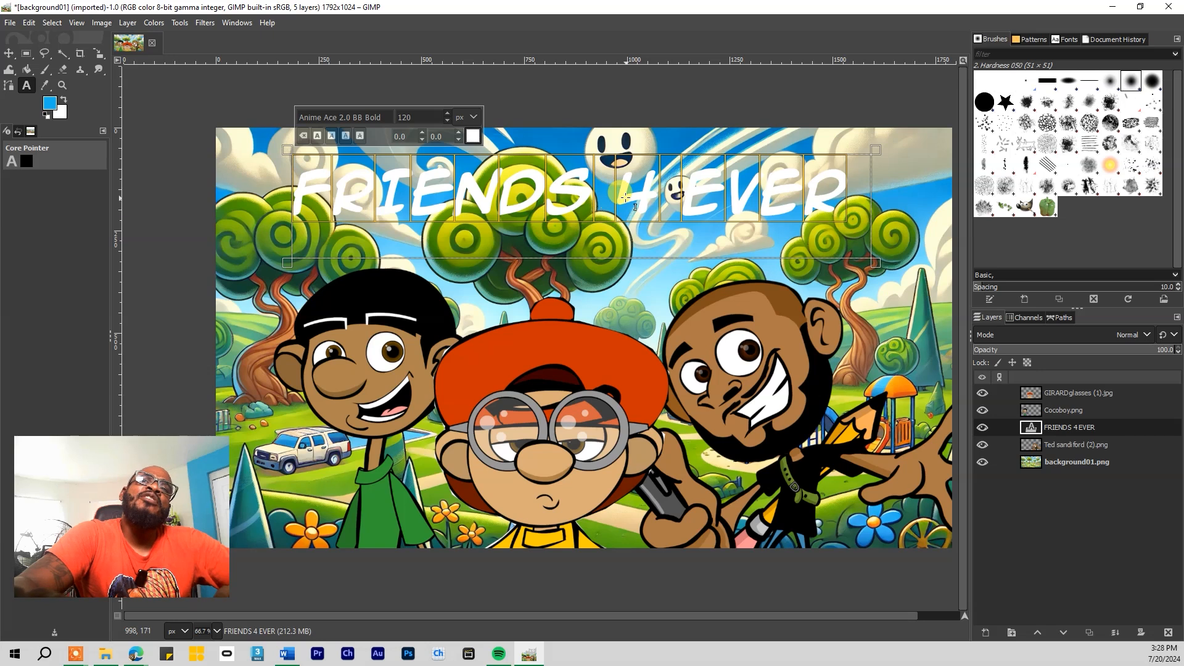
{"action": "left_click", "coordinate": [473, 137]}
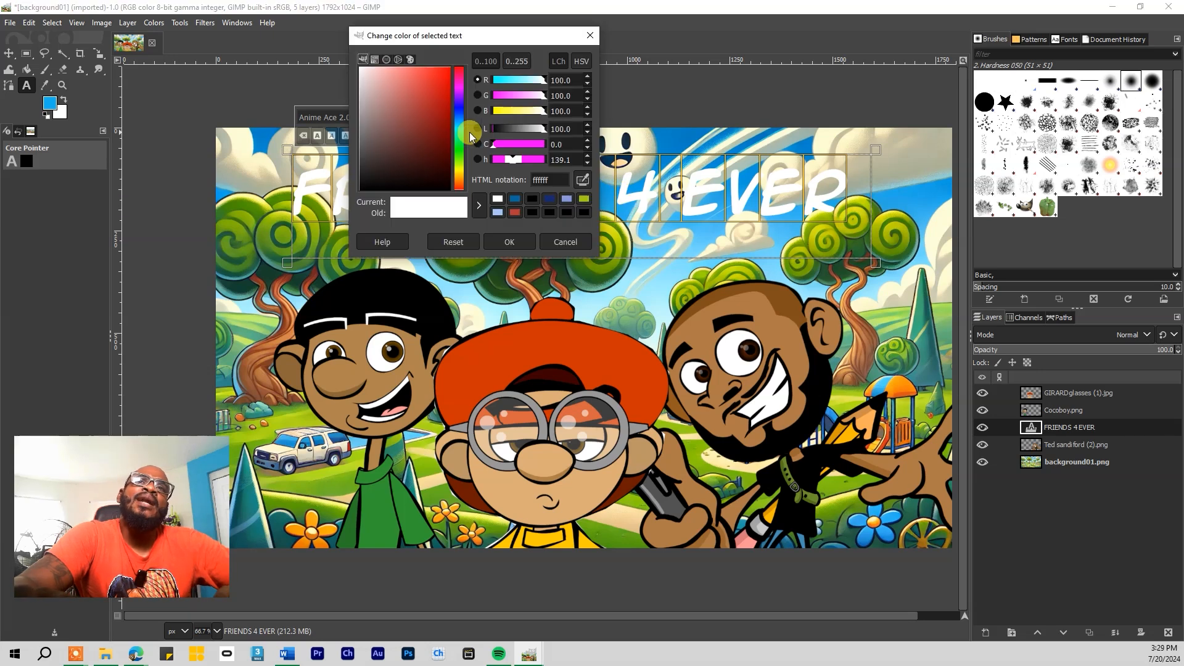
{"action": "left_click", "coordinate": [488, 238]}
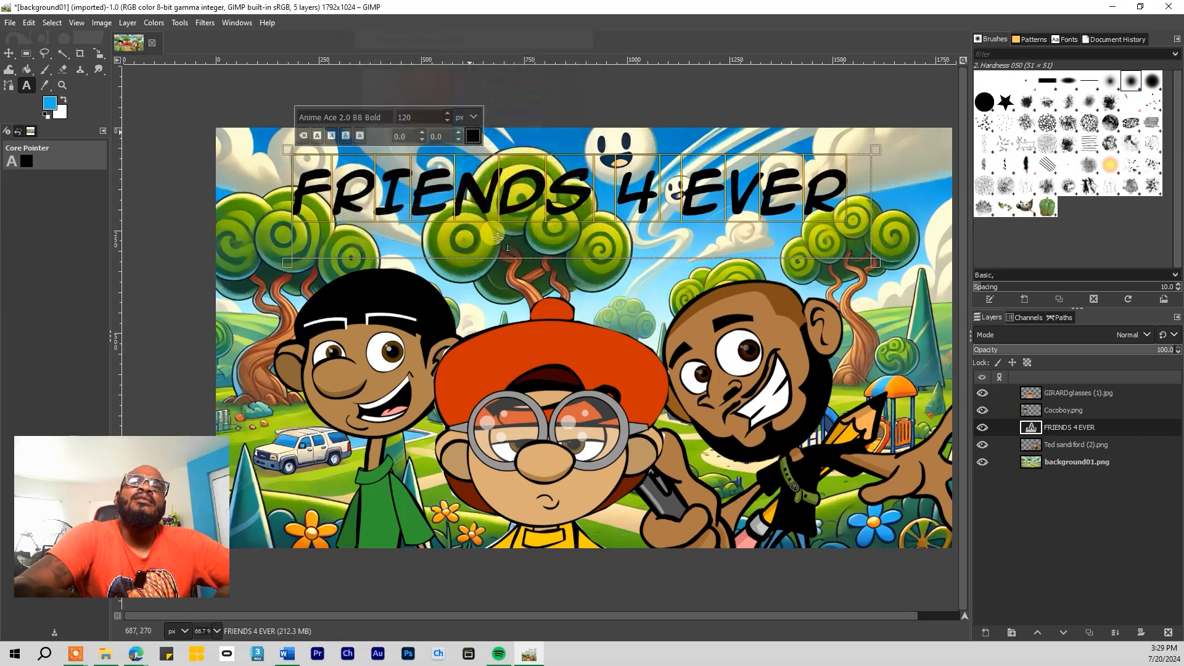
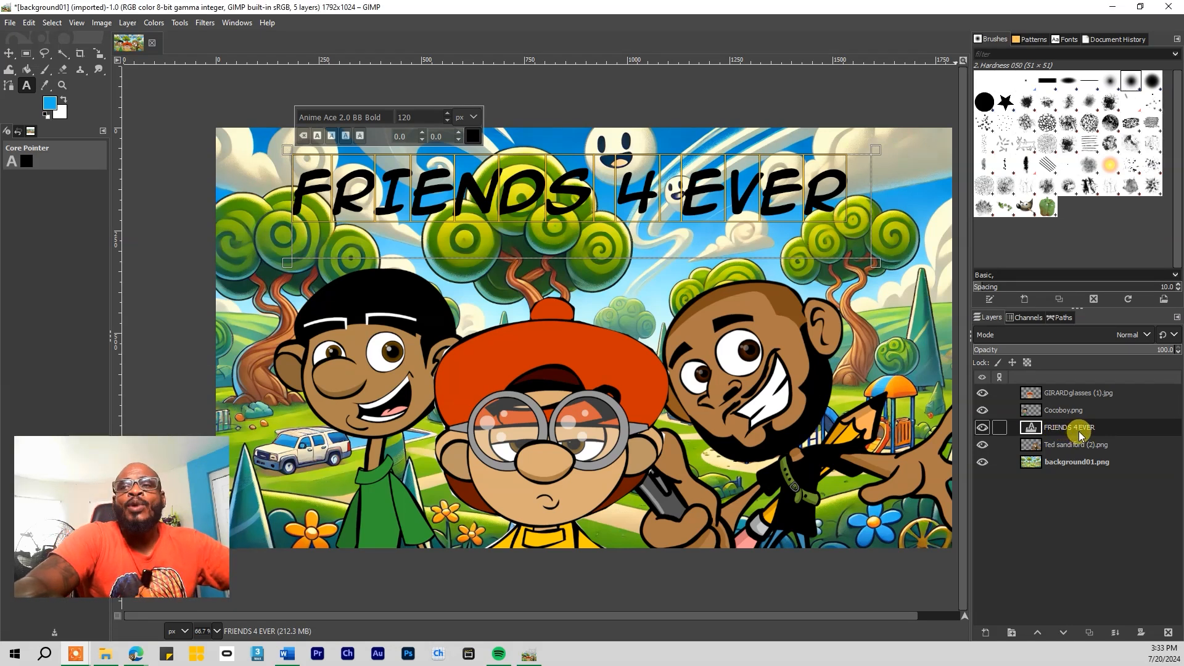
Use Alpha to Selection on the FRIENDS 4 EVER layer to select the title's letter shapes
{"action": "right_click", "coordinate": [1082, 429]}
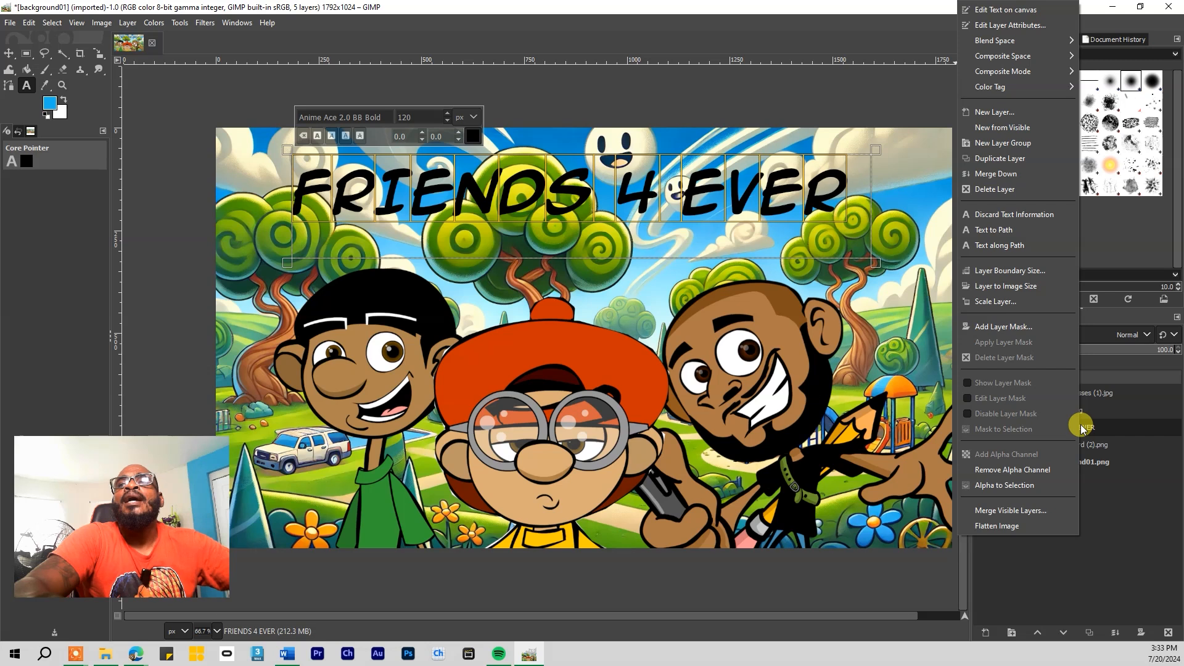
{"action": "left_click", "coordinate": [1017, 487]}
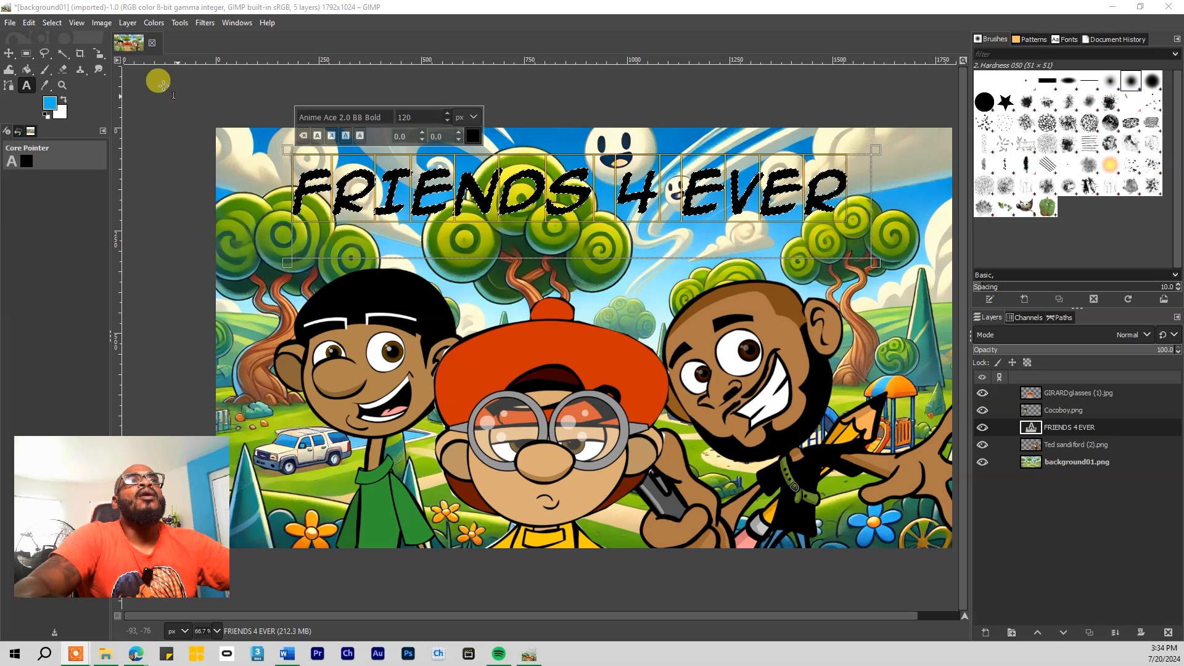
{"action": "left_click", "coordinate": [51, 23]}
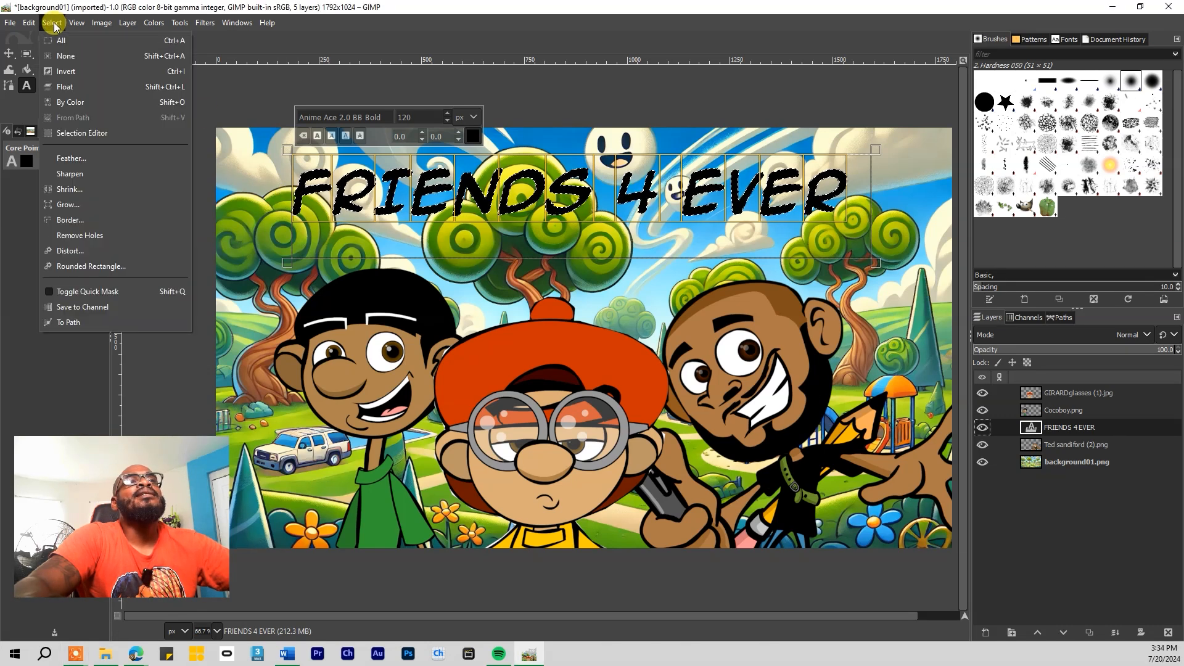
Grow the title selection outward by 20 px
{"action": "left_click", "coordinate": [80, 210]}
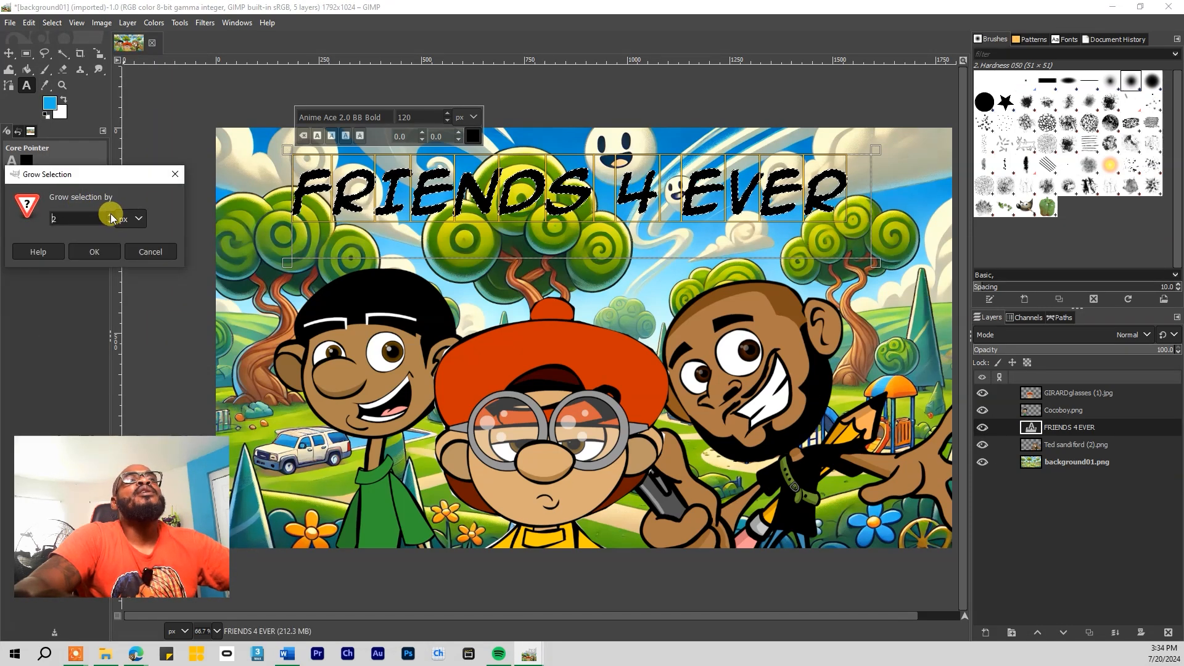
{"action": "type", "text": "20"}
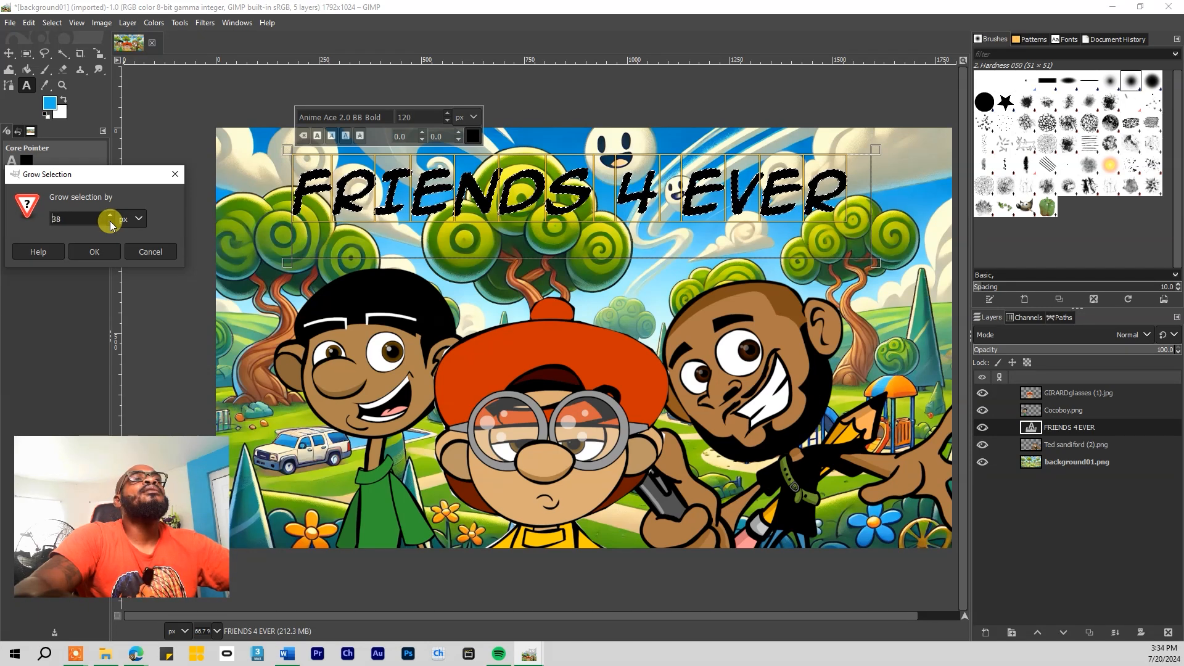
{"action": "left_click", "coordinate": [94, 253]}
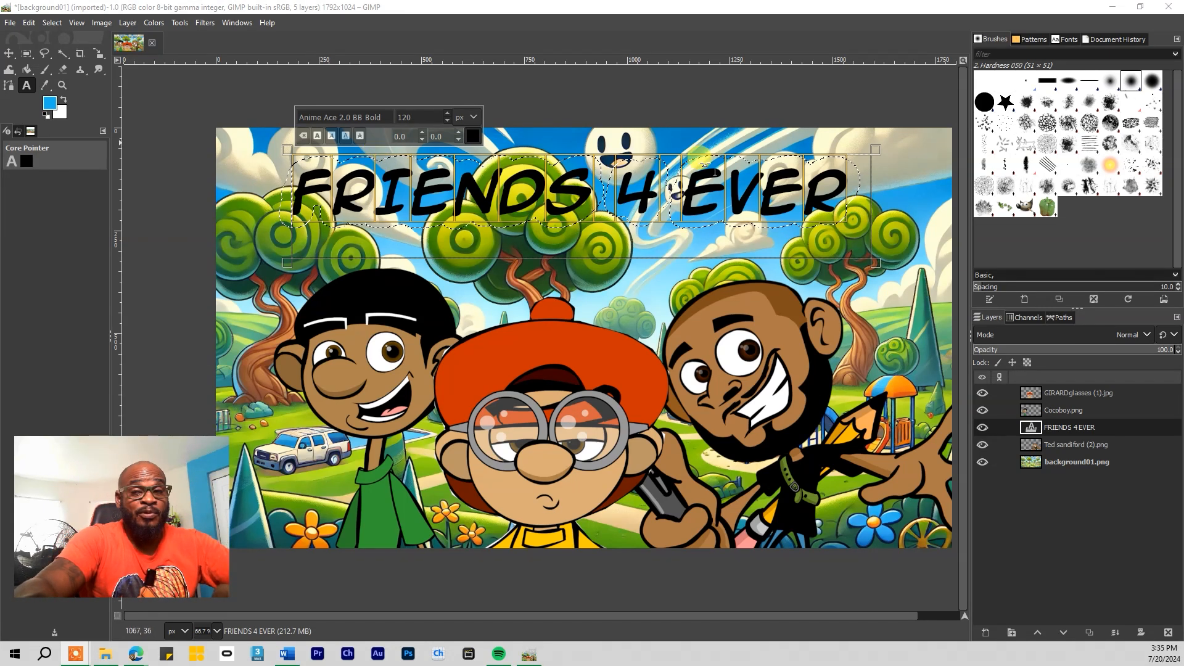
Create a new layer named 'outline' filled with transparency
{"action": "left_click", "coordinate": [985, 634]}
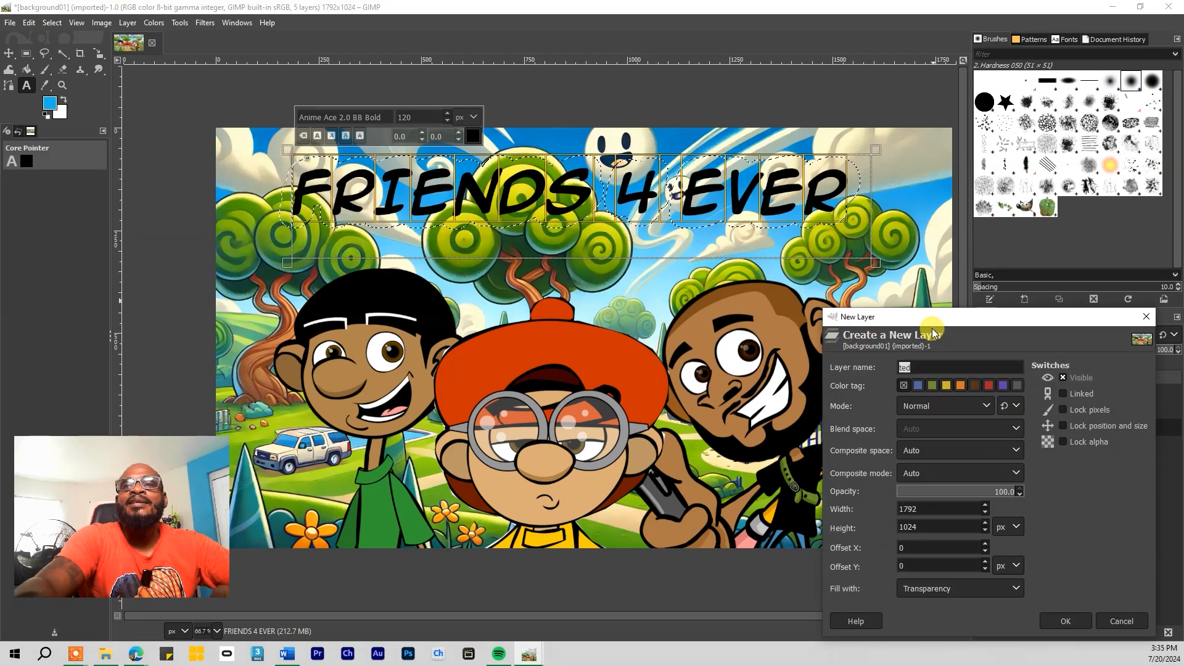
{"action": "left_click_drag", "start_coordinate": [932, 333], "coordinate": [682, 177]}
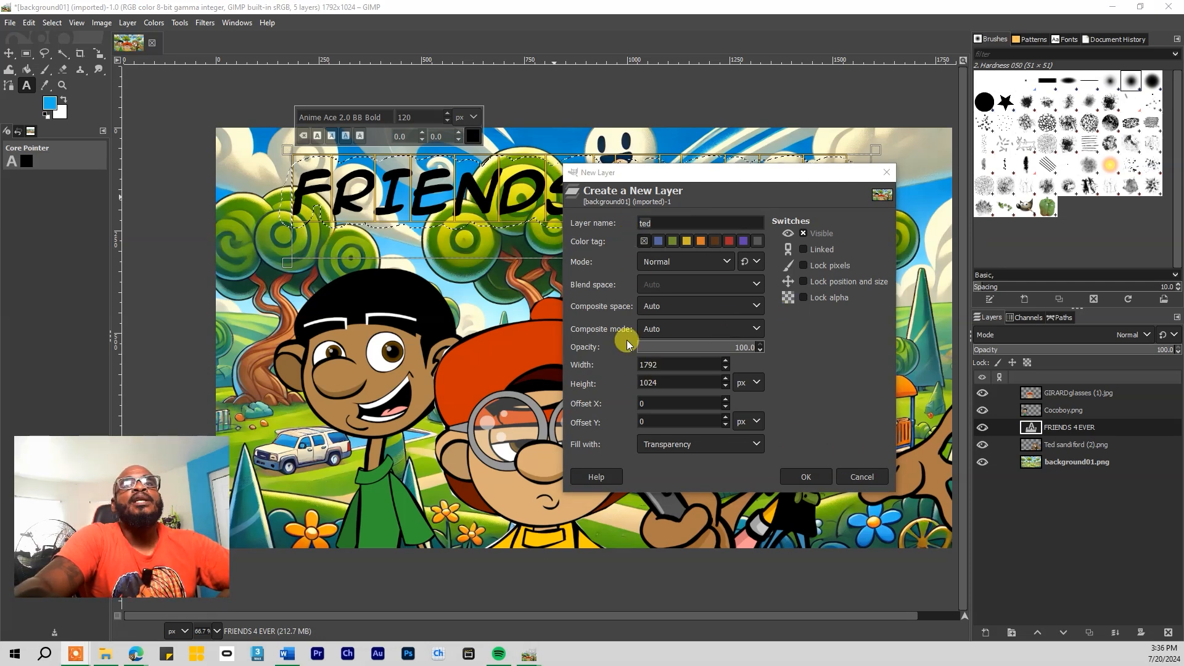
{"action": "left_click_drag", "start_coordinate": [656, 173], "coordinate": [632, 202]}
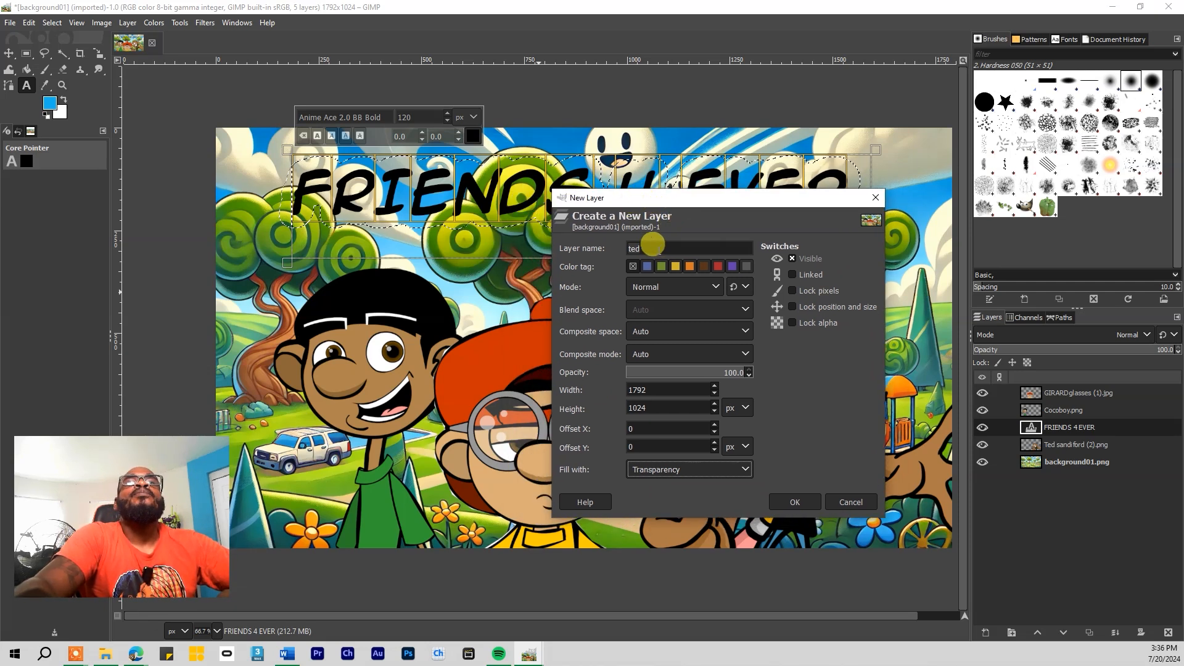
{"action": "left_click", "coordinate": [652, 246]}
{"action": "left_click_drag", "start_coordinate": [658, 244], "coordinate": [603, 248]}
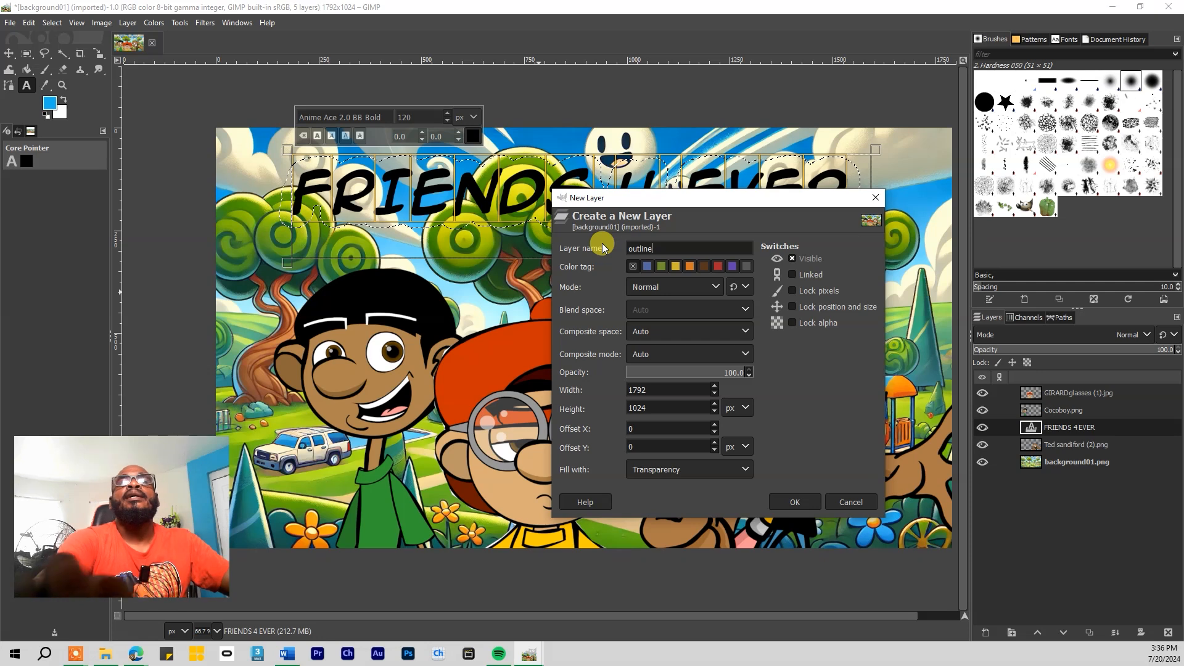
{"action": "left_click", "coordinate": [743, 470]}
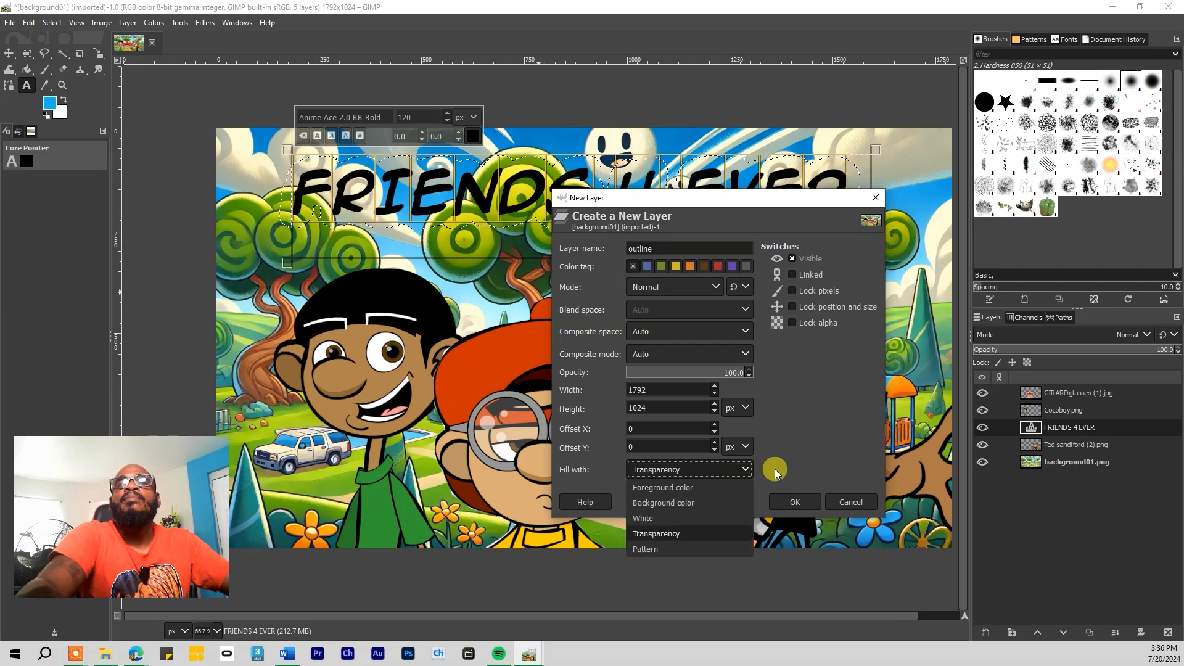
{"action": "left_click", "coordinate": [750, 472]}
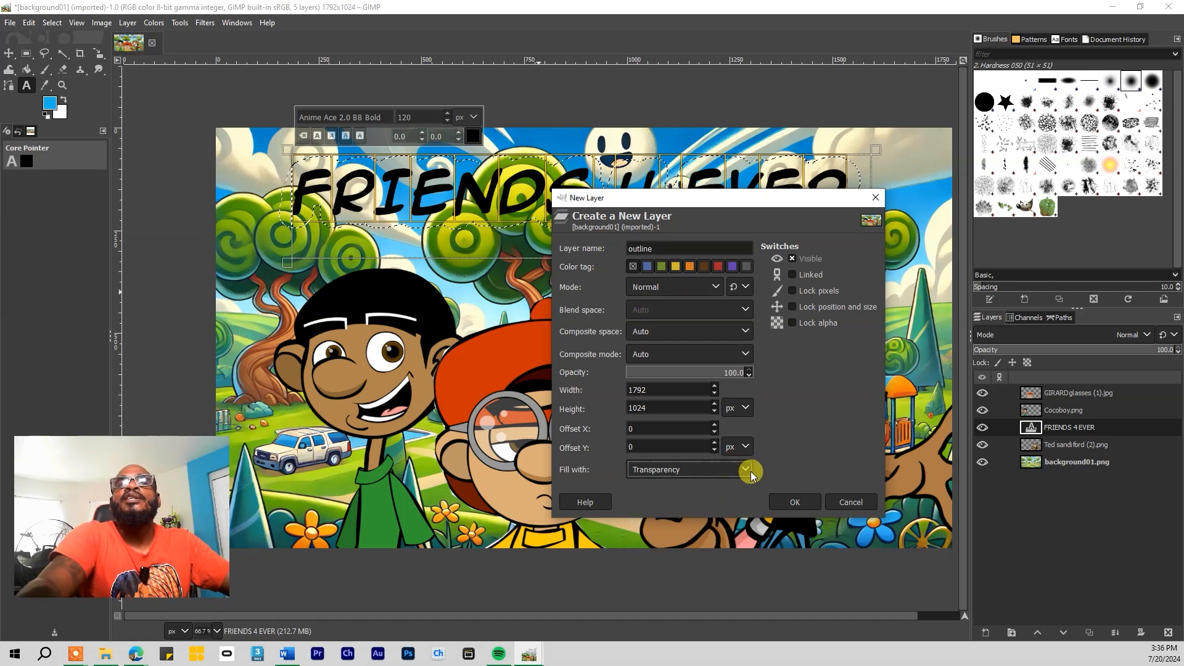
{"action": "left_click", "coordinate": [796, 502]}
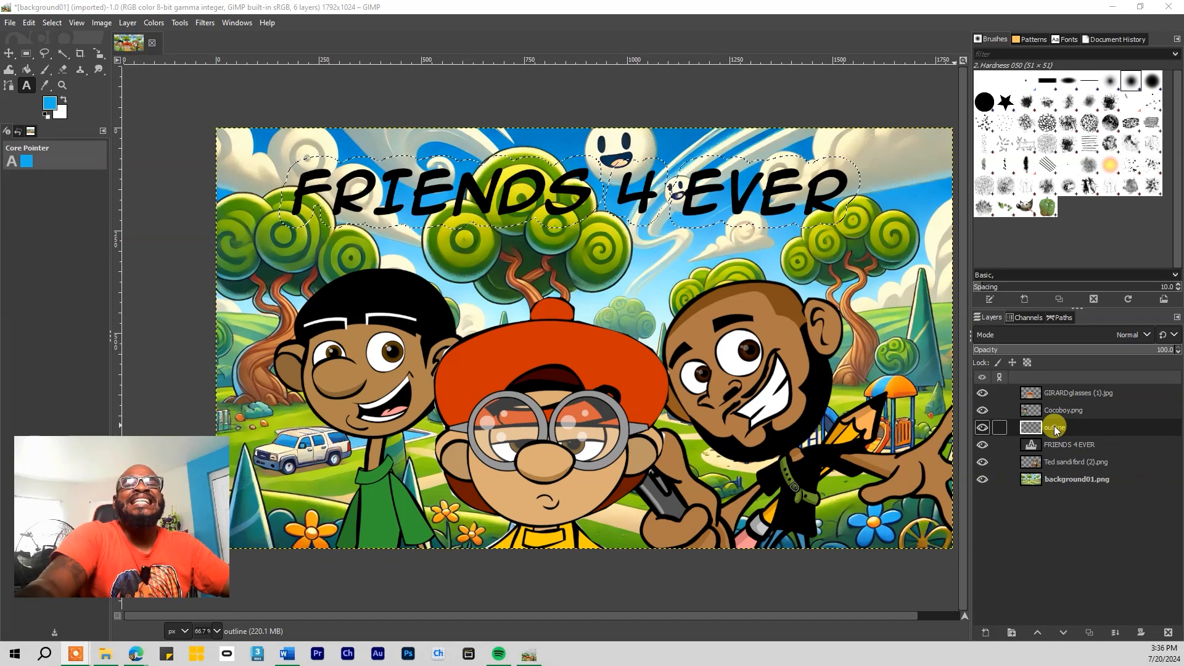
Move the outline layer beneath FRIENDS 4 EVER, then reset the colours to black and white with Bucket Fill active
{"action": "left_click_drag", "start_coordinate": [1056, 427], "coordinate": [1061, 455]}
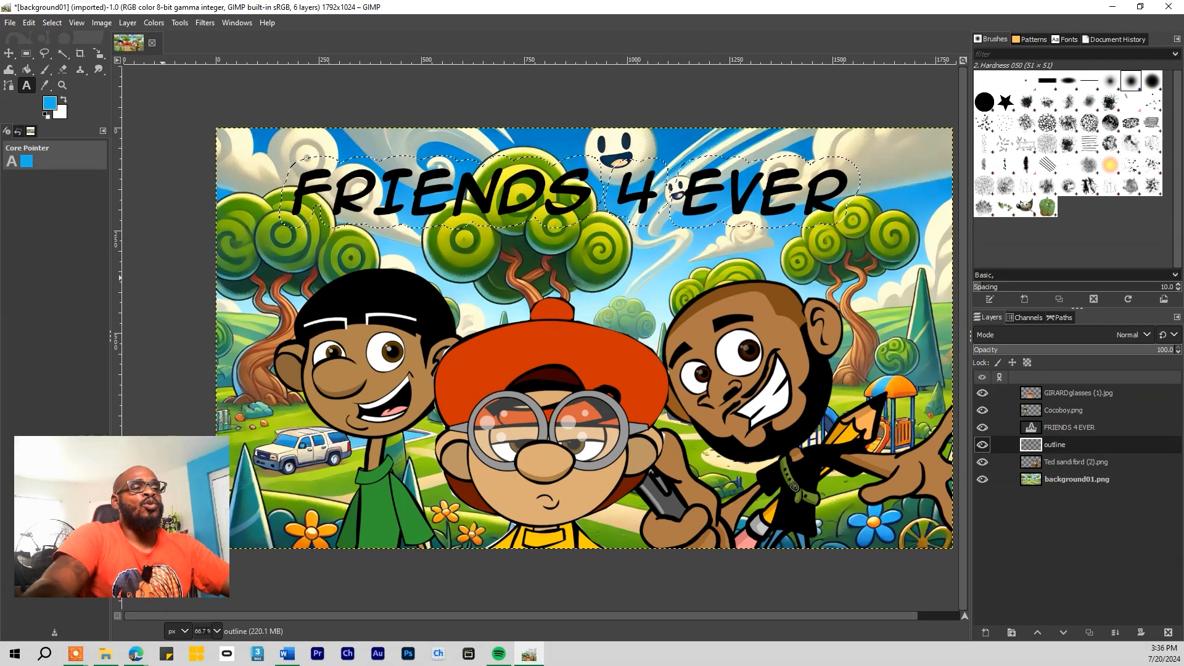
{"action": "key", "text": "shift+b"}
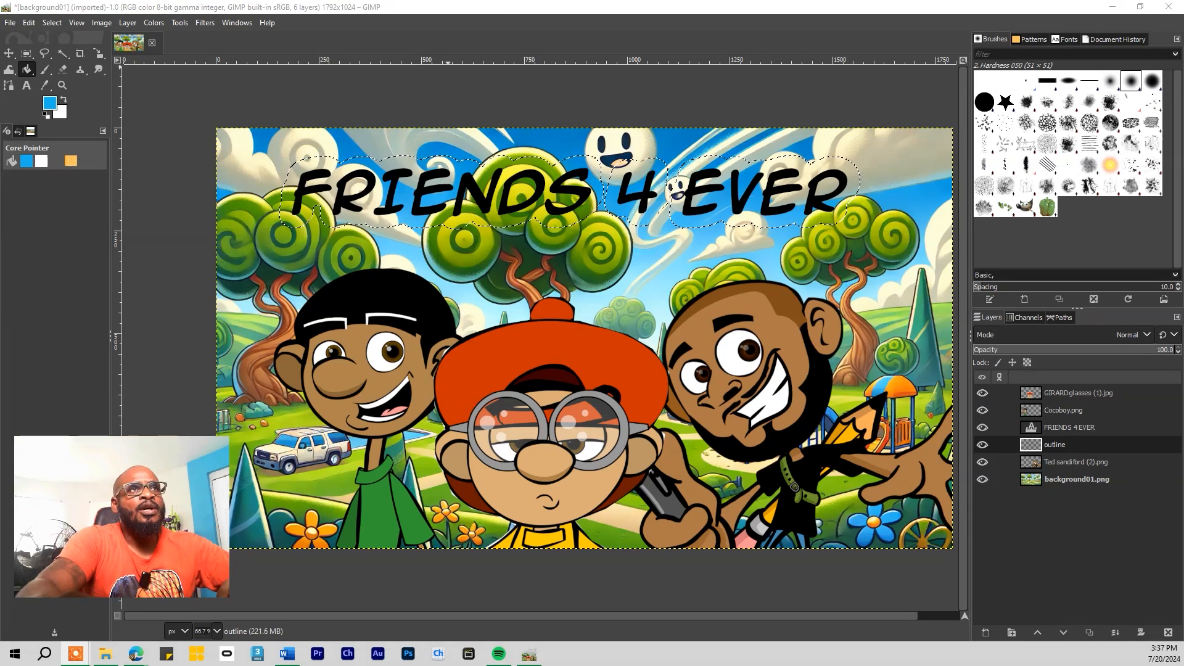
{"action": "left_click", "coordinate": [46, 115]}
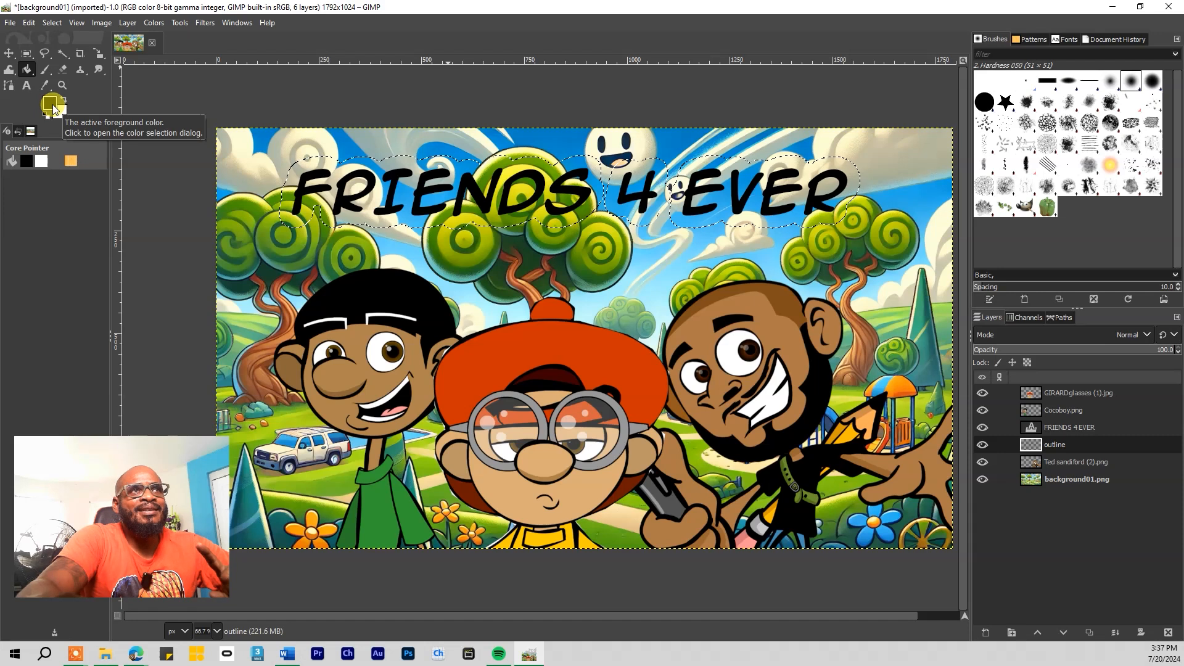
Check the foreground and background colours are black and white ffffff
{"action": "left_click", "coordinate": [54, 108]}
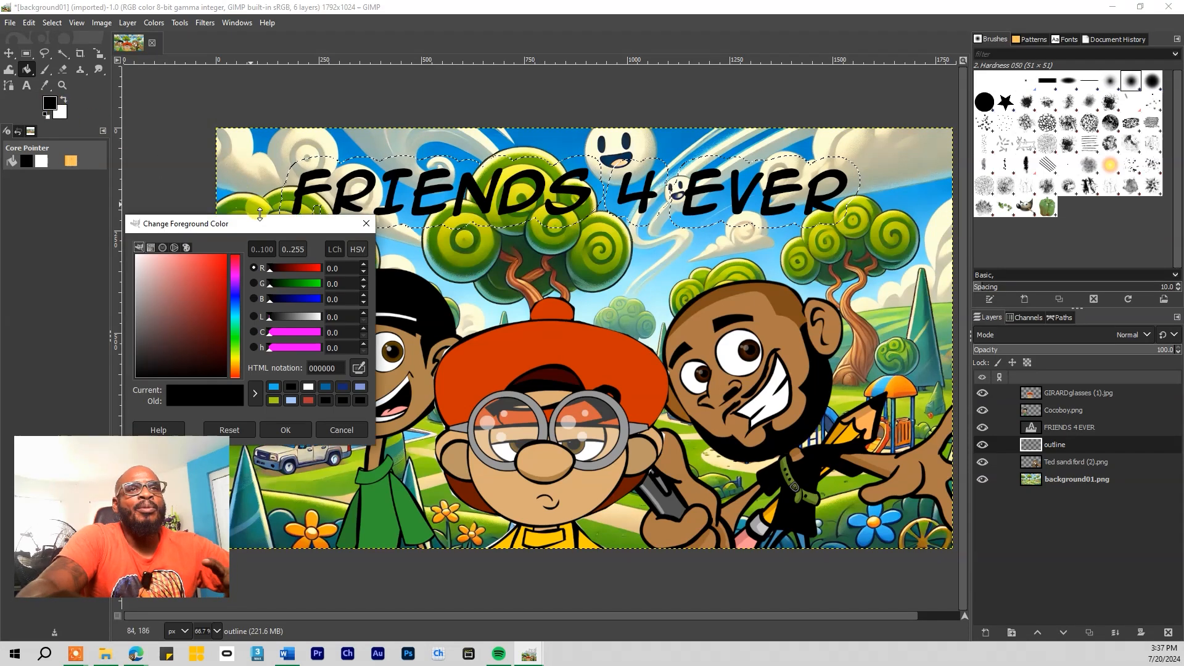
{"action": "left_click", "coordinate": [366, 223]}
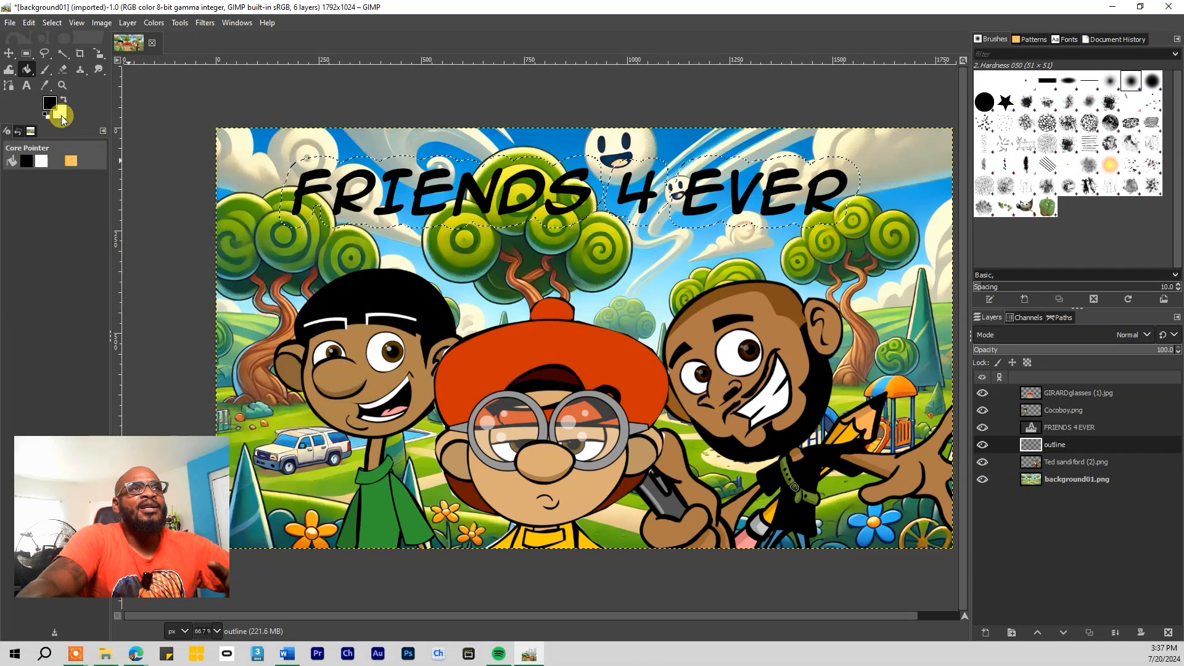
{"action": "left_click", "coordinate": [61, 115]}
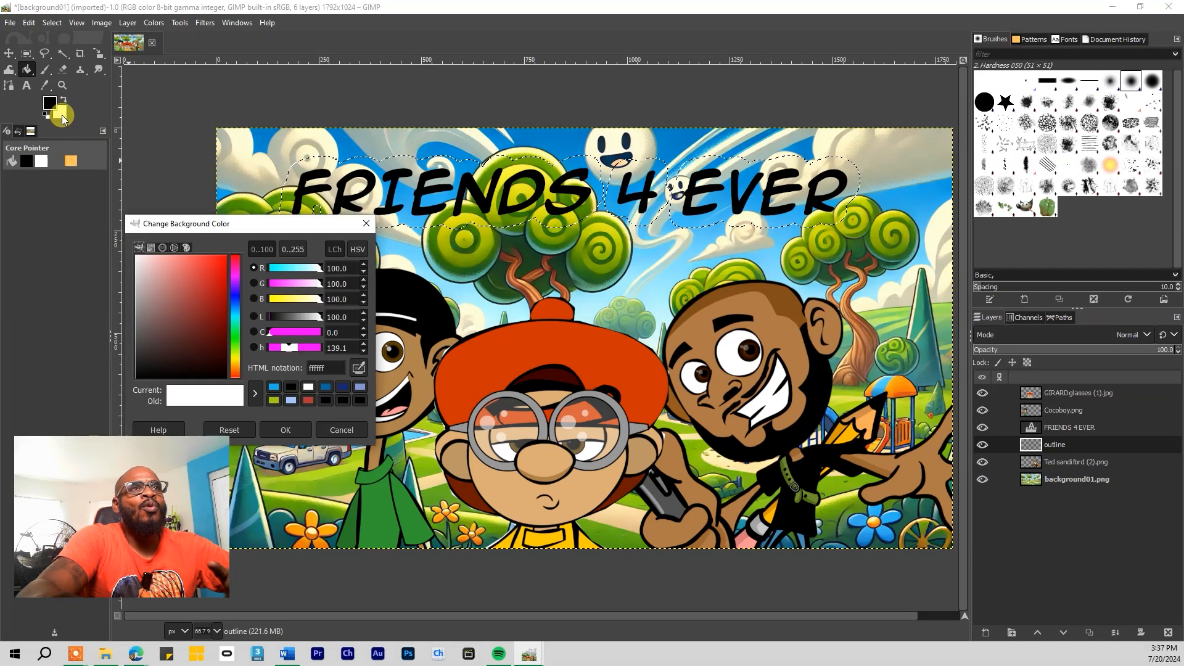
{"action": "left_click", "coordinate": [366, 224]}
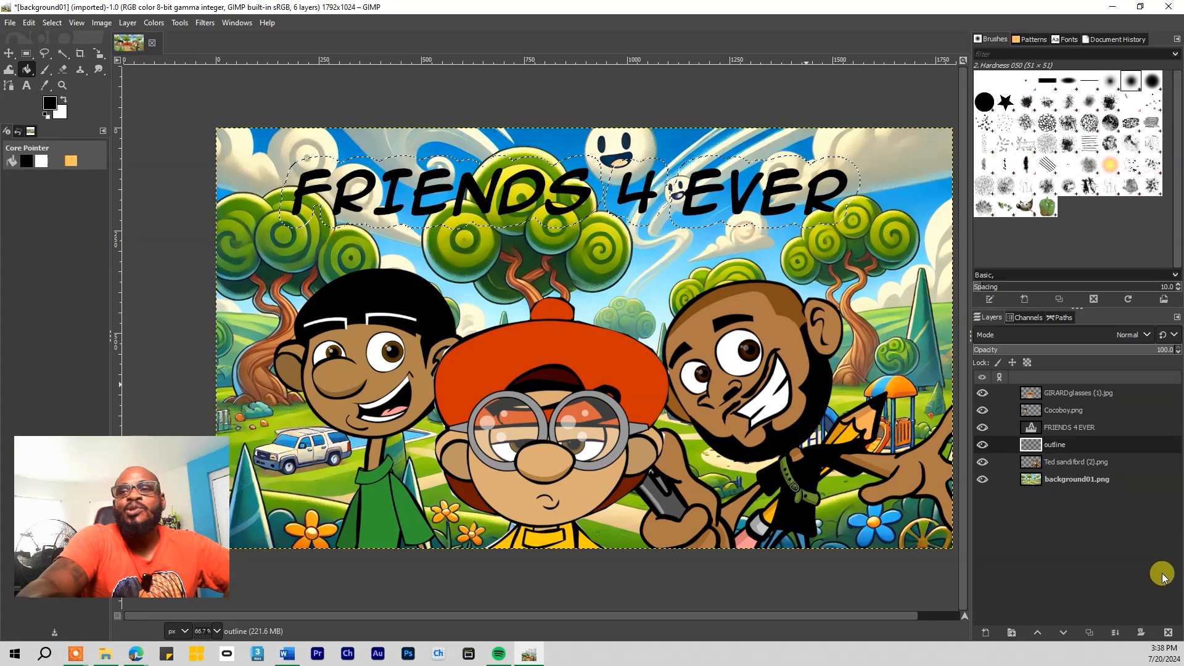
Undo the extra black-filled layer and bring up the Change Foreground Color dialog
{"action": "left_click", "coordinate": [984, 633]}
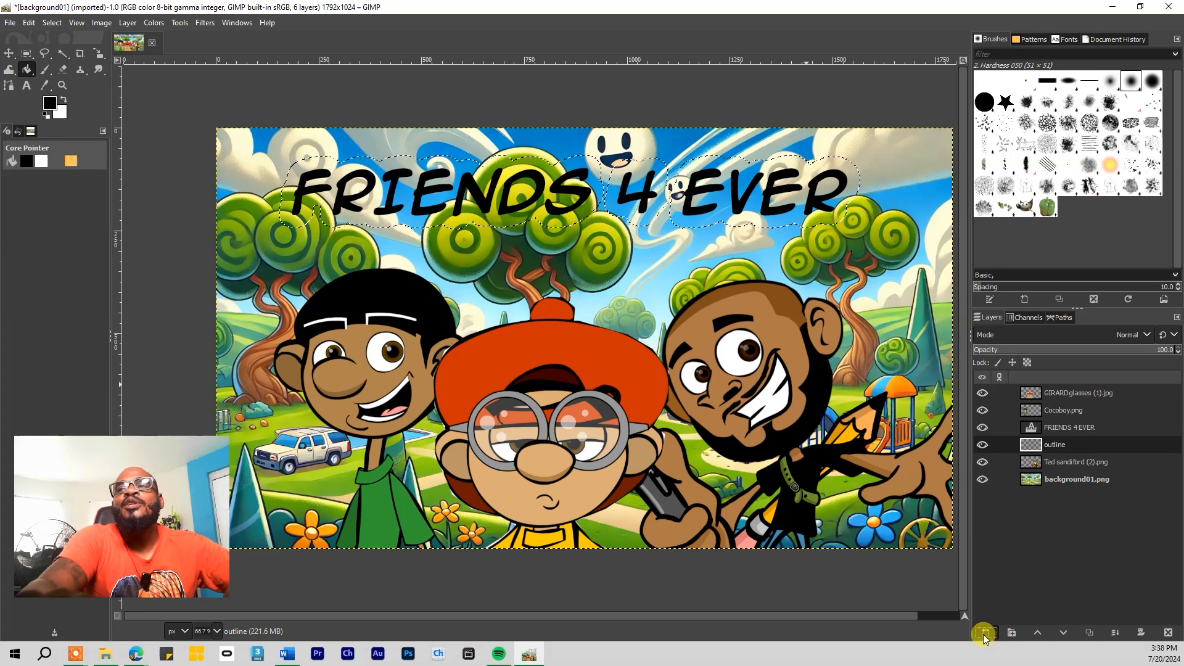
{"action": "left_click", "coordinate": [1065, 619]}
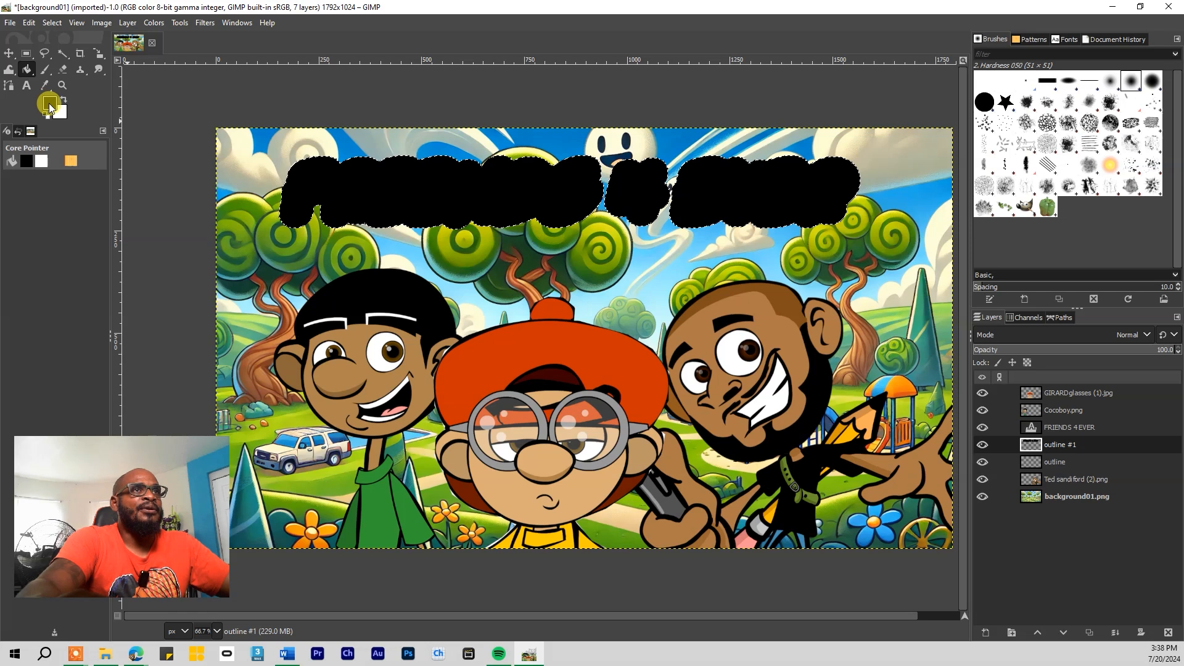
{"action": "key", "text": "ctrl+z"}
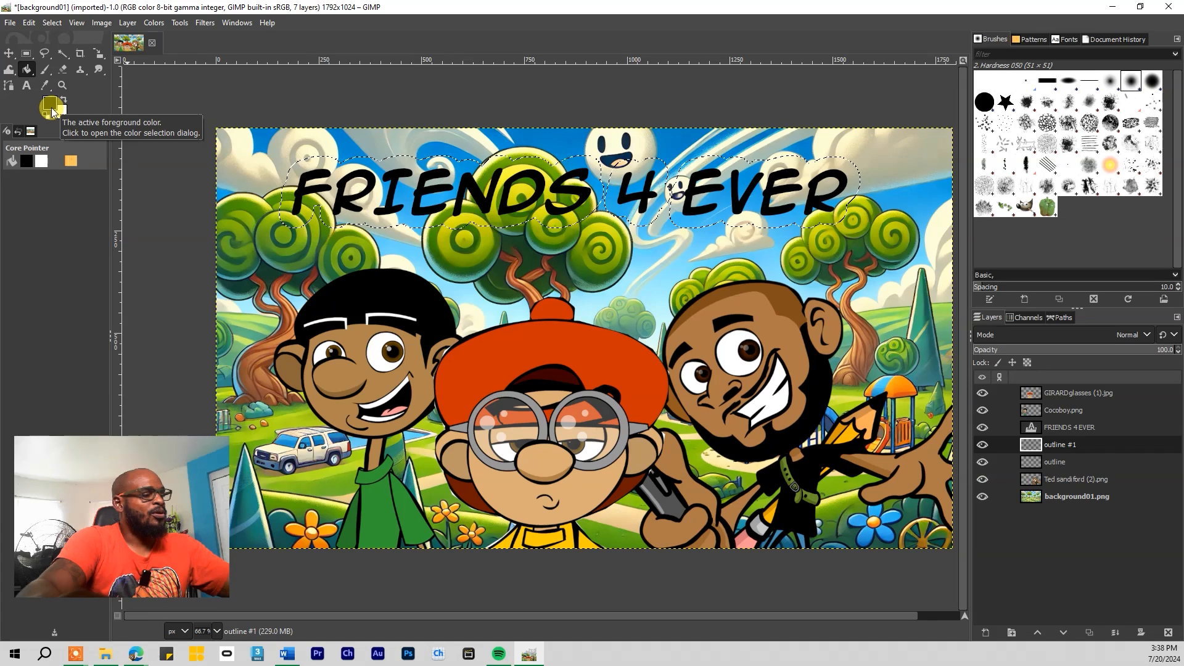
{"action": "key", "text": "ctrl+z"}
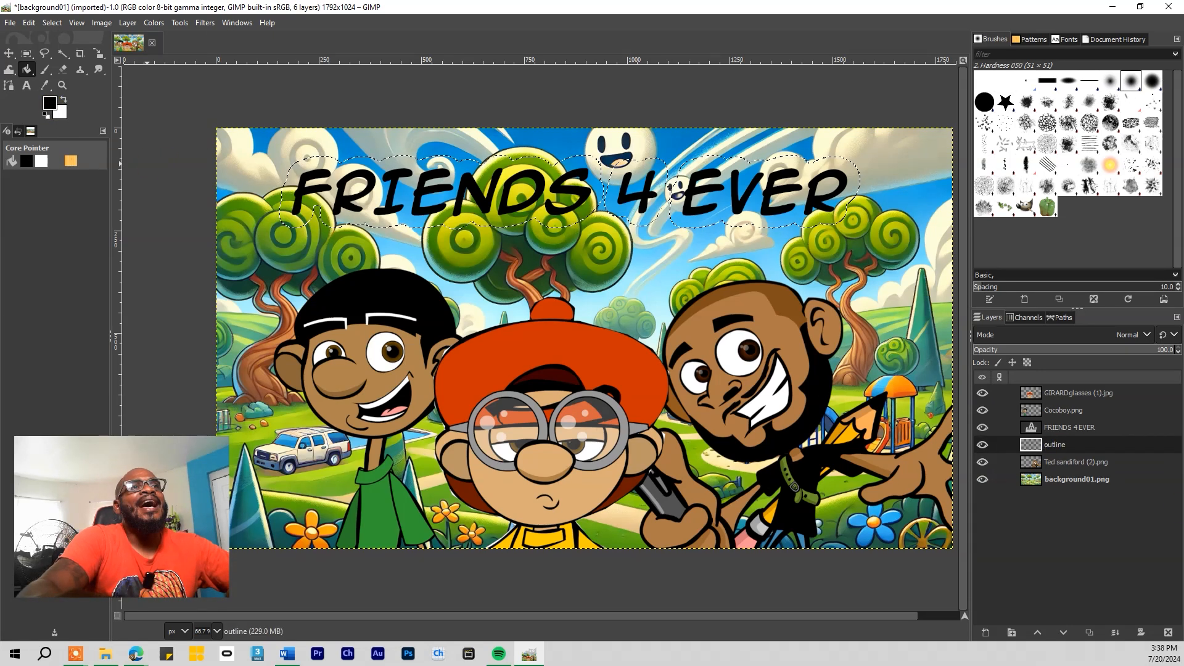
{"action": "left_click", "coordinate": [50, 104]}
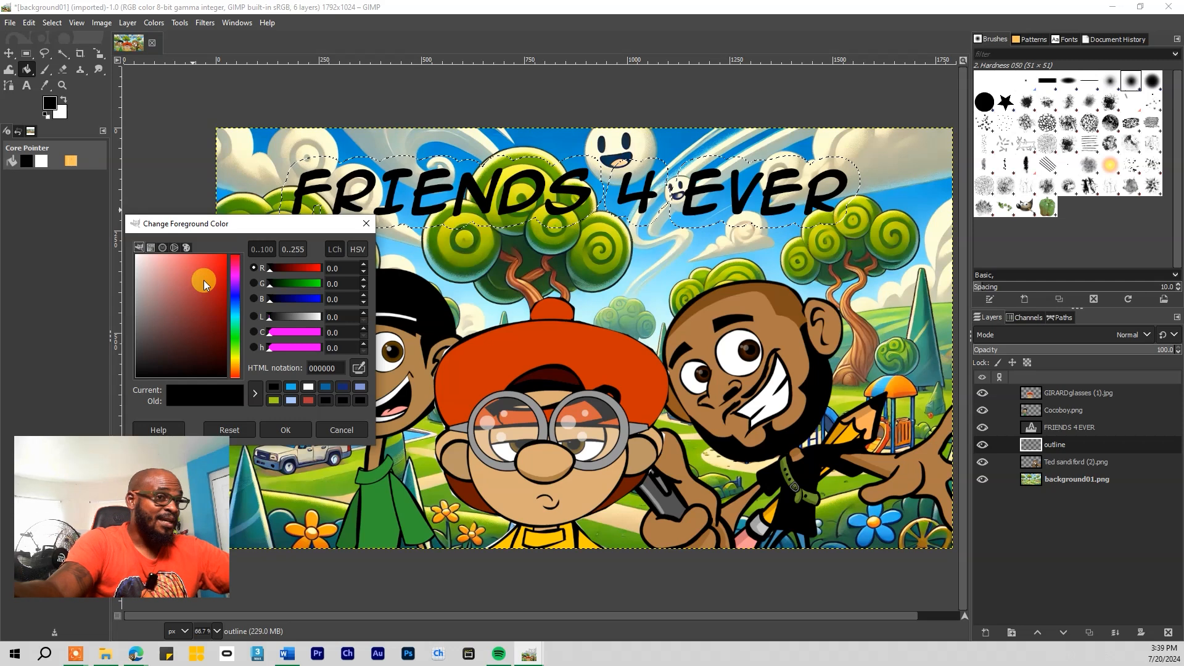
Set the foreground to light blue and bucket-fill the grown selection on the outline layer
{"action": "left_click", "coordinate": [234, 309]}
{"action": "mouse_move", "coordinate": [159, 275]}
{"action": "left_mouse_down"}
{"action": "mouse_move", "coordinate": [151, 258]}
{"action": "mouse_move", "coordinate": [180, 261]}
{"action": "mouse_move", "coordinate": [167, 265]}
{"action": "left_mouse_up"}
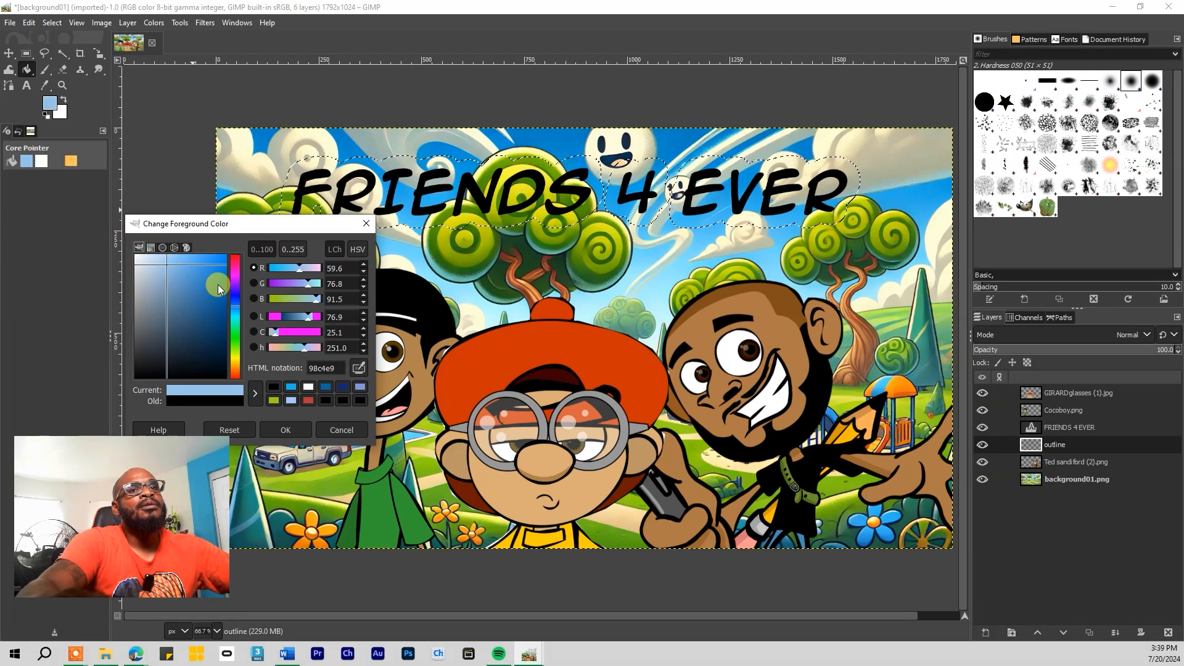
{"action": "left_click", "coordinate": [285, 430]}
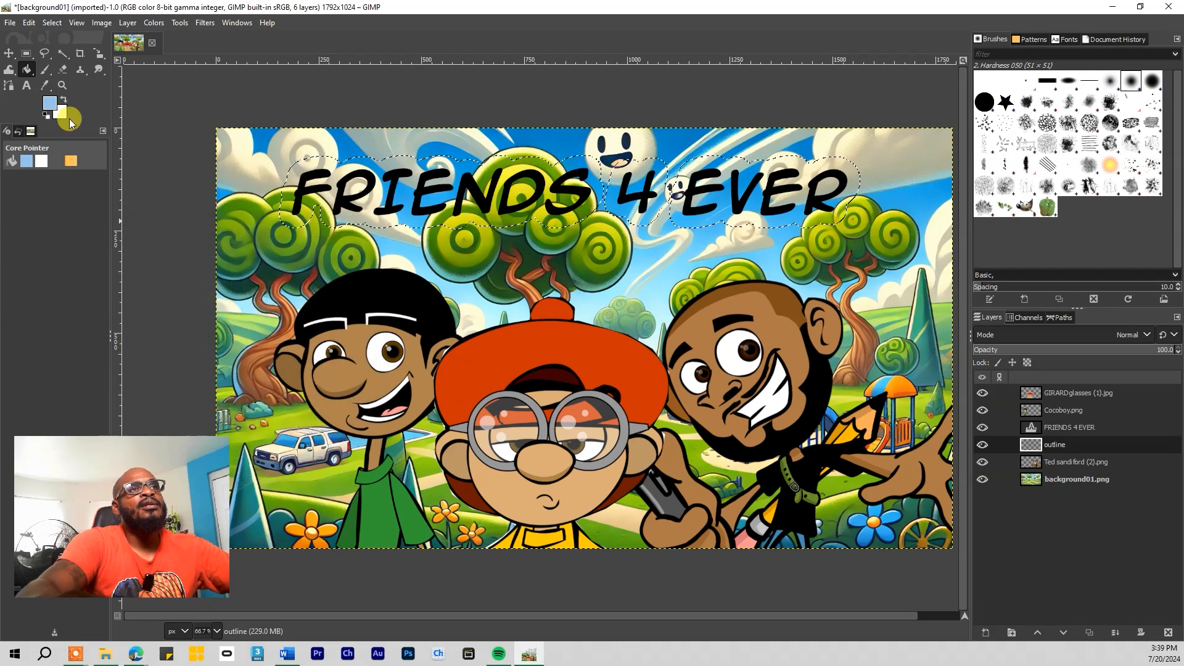
{"action": "left_click", "coordinate": [29, 71]}
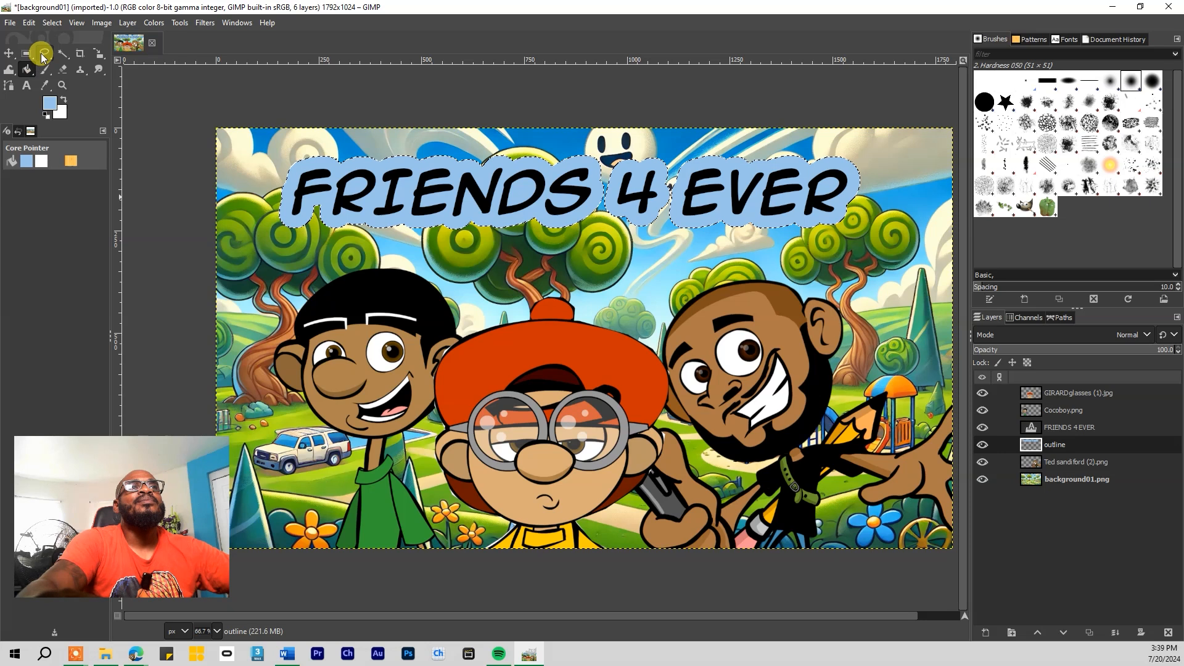
Lighten the foreground to a paler blue for the title's outline
{"action": "left_click", "coordinate": [44, 108]}
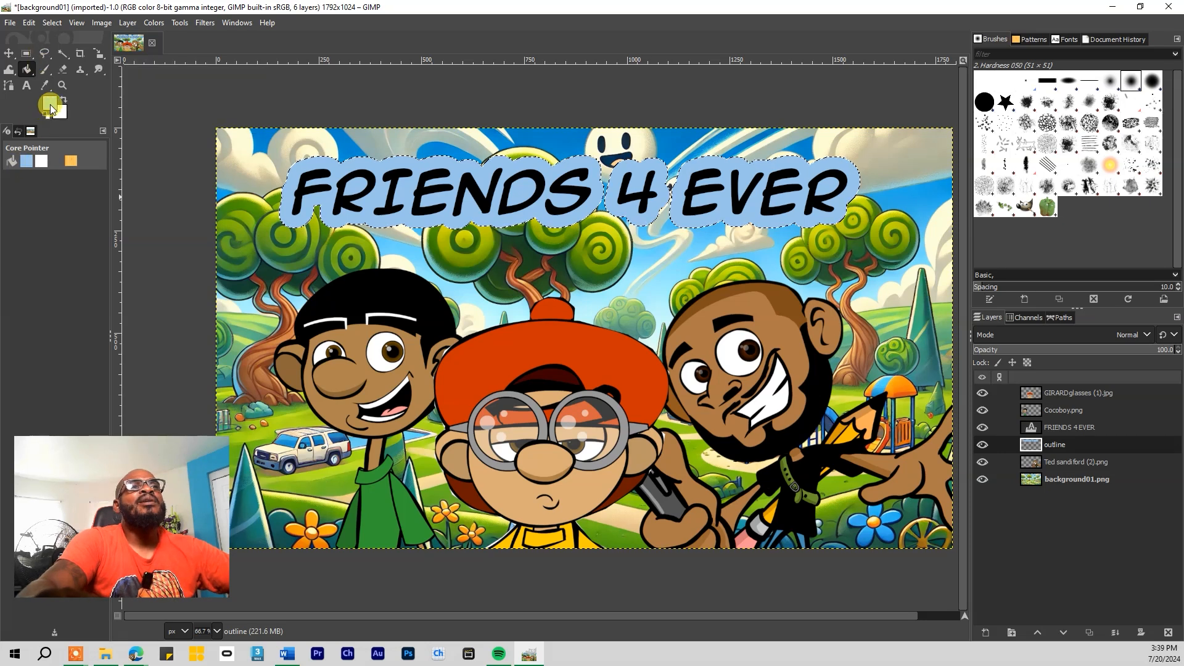
{"action": "left_click_drag", "start_coordinate": [157, 261], "coordinate": [151, 258]}
{"action": "left_click", "coordinate": [286, 431]}
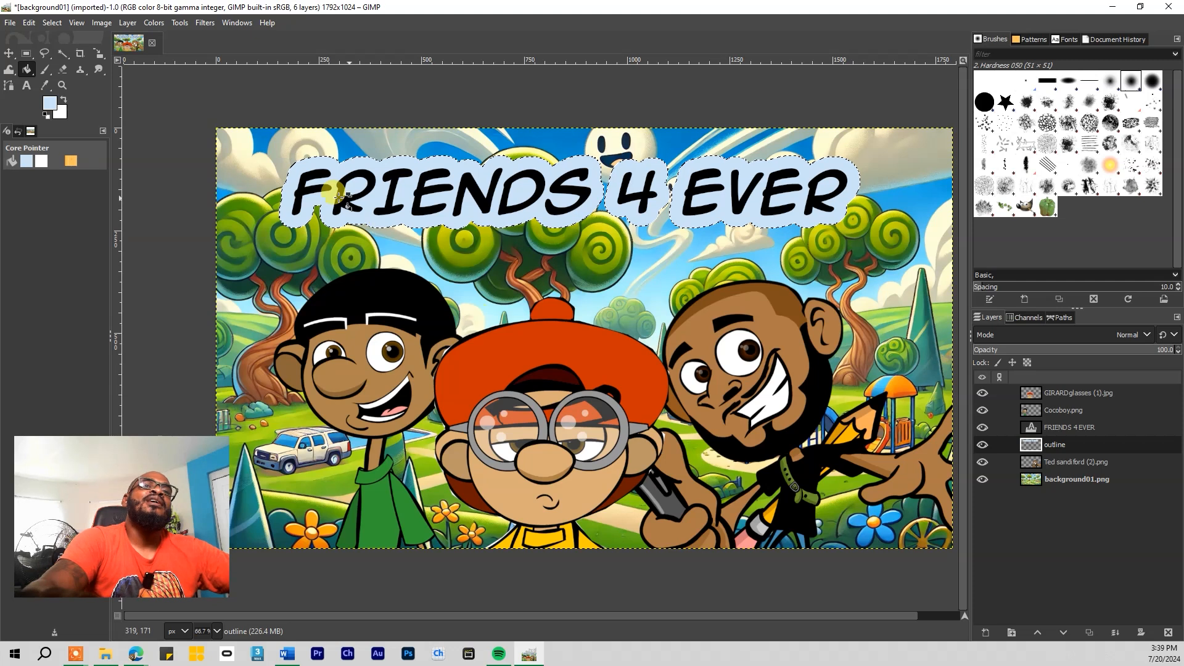
{"action": "left_click", "coordinate": [9, 53]}
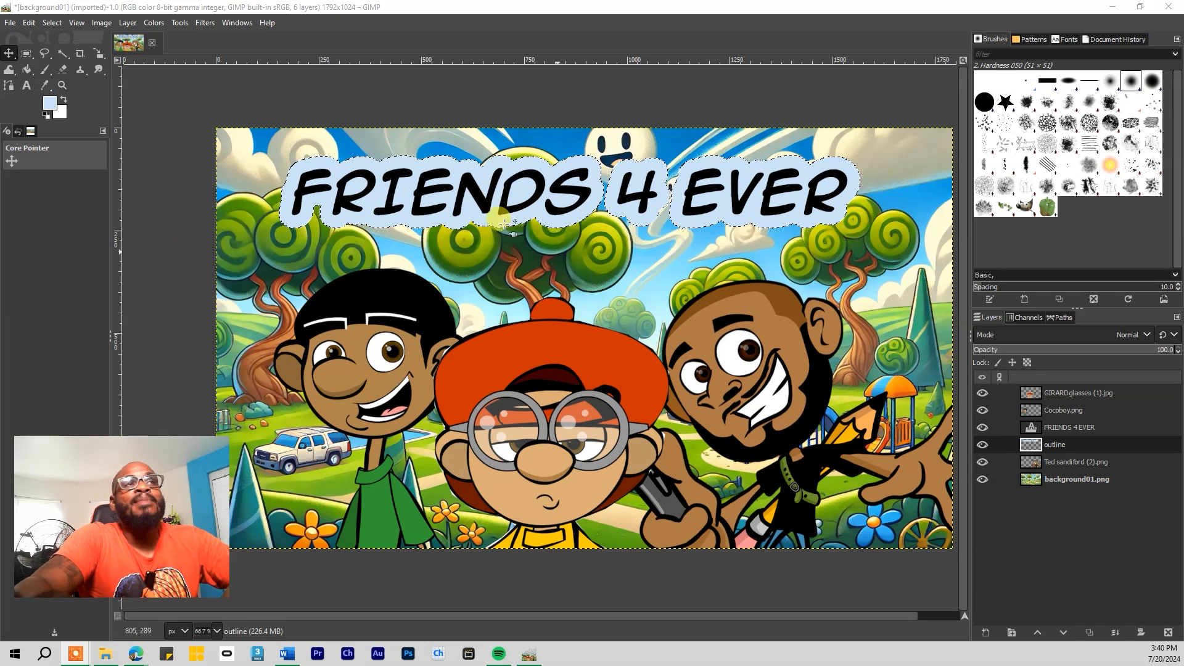
Remove the marching-ants selection around the title with Select > None
{"action": "left_click", "coordinate": [52, 23]}
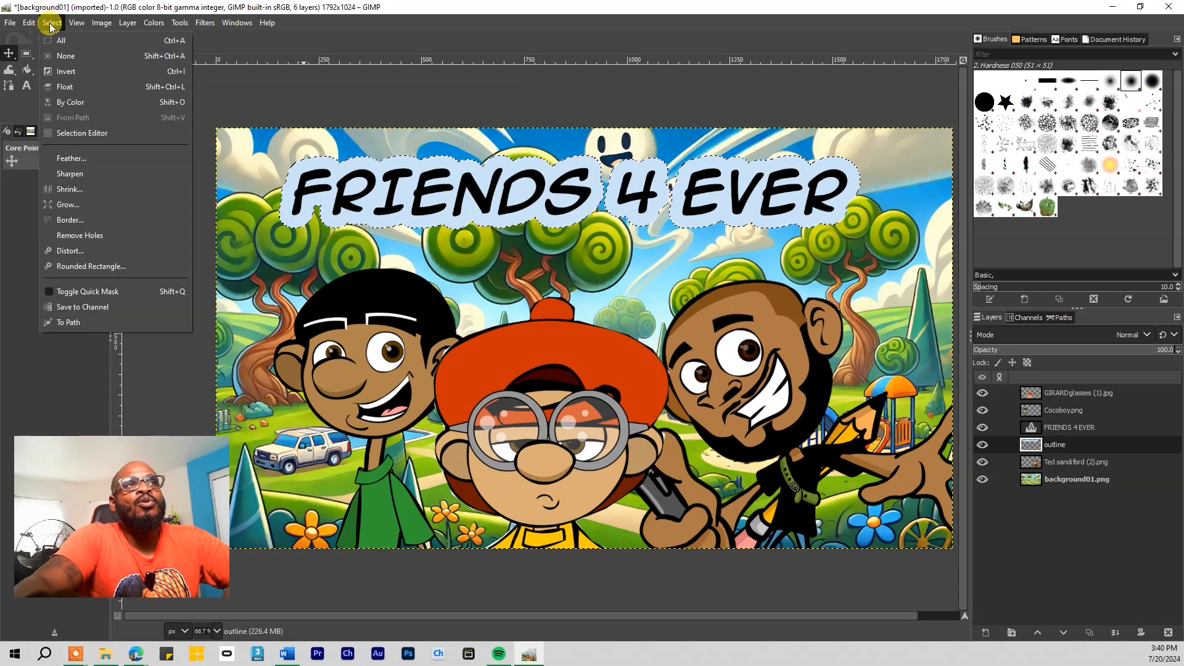
{"action": "left_click", "coordinate": [67, 56]}
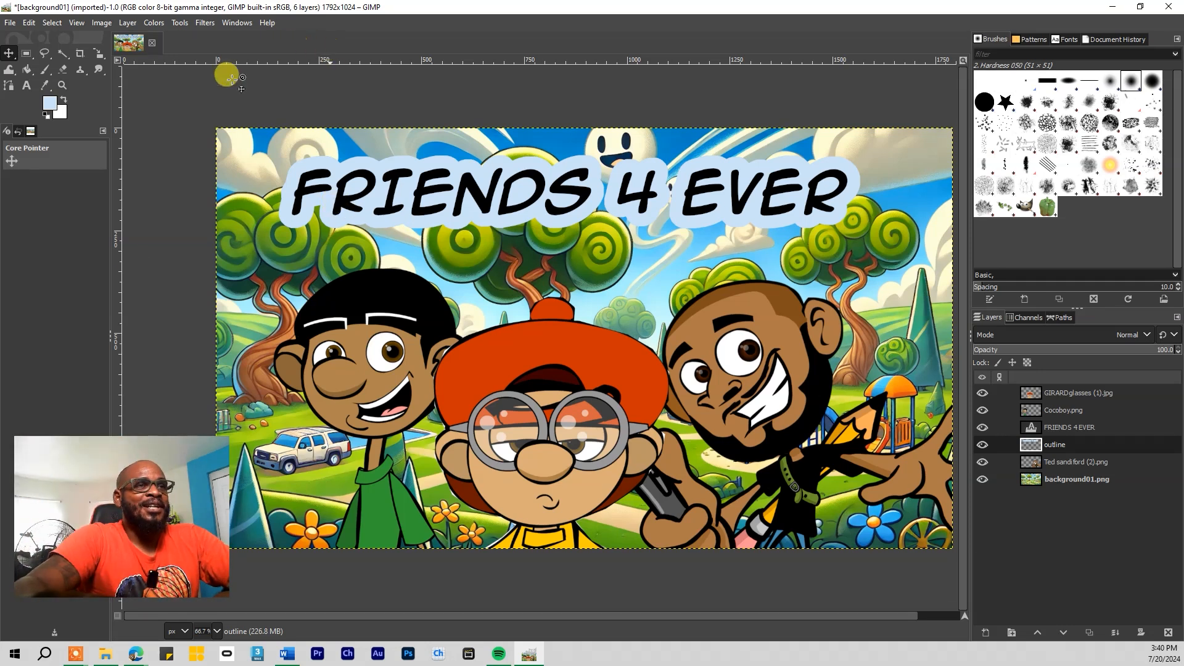
Save As background01.xcf into the Desktop's gimp tutorial folder
{"action": "left_click", "coordinate": [10, 23]}
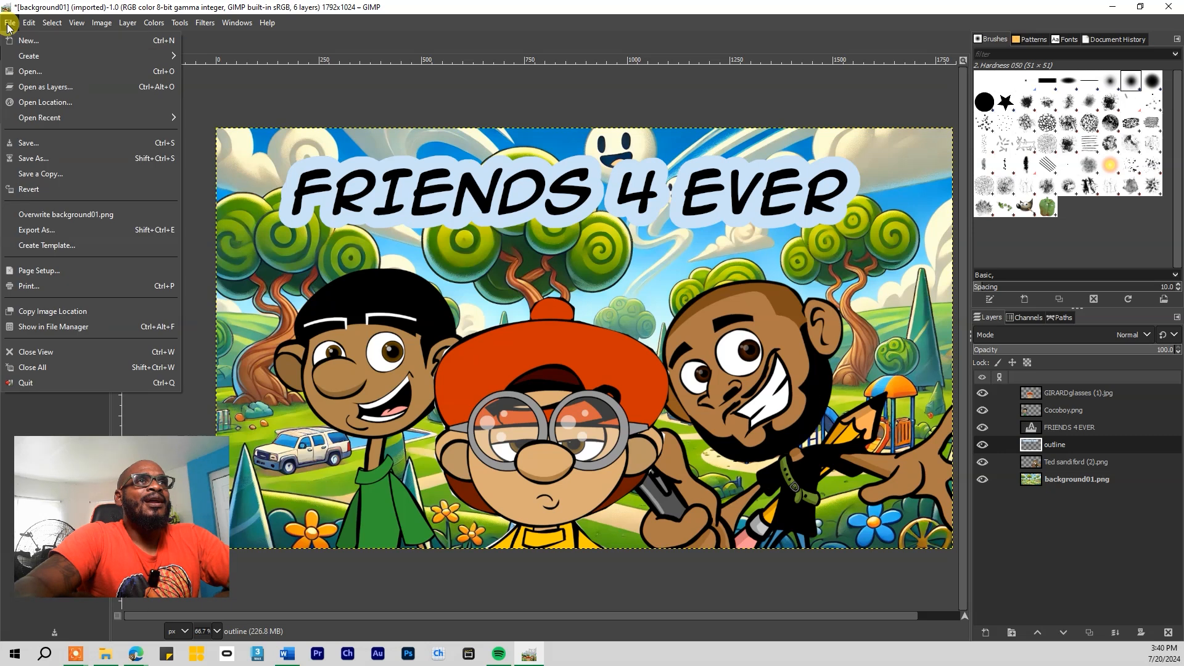
{"action": "left_click", "coordinate": [9, 25]}
{"action": "left_click", "coordinate": [11, 25]}
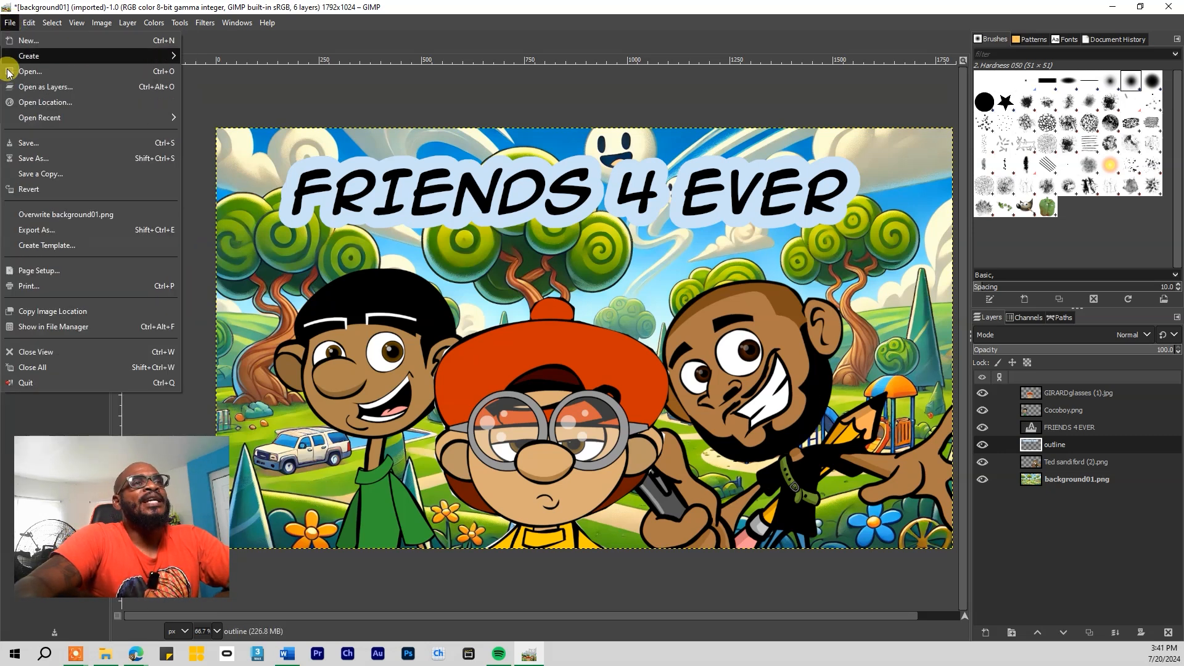
{"action": "left_click", "coordinate": [34, 143]}
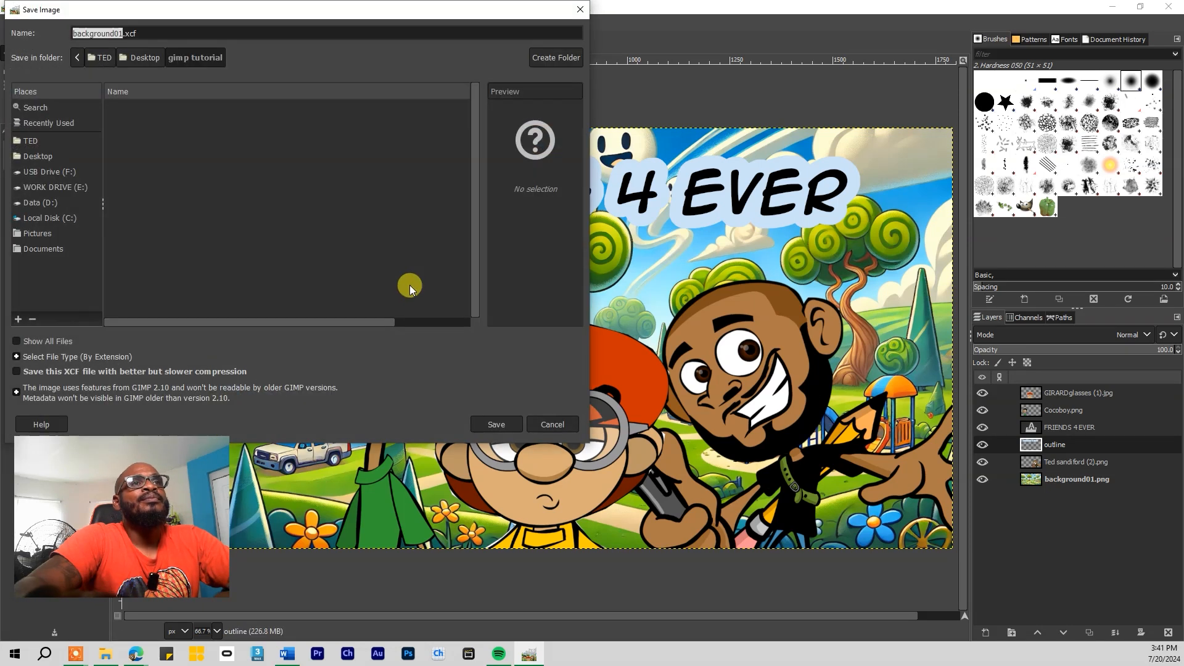
{"action": "left_click_drag", "start_coordinate": [243, 8], "coordinate": [473, 108]}
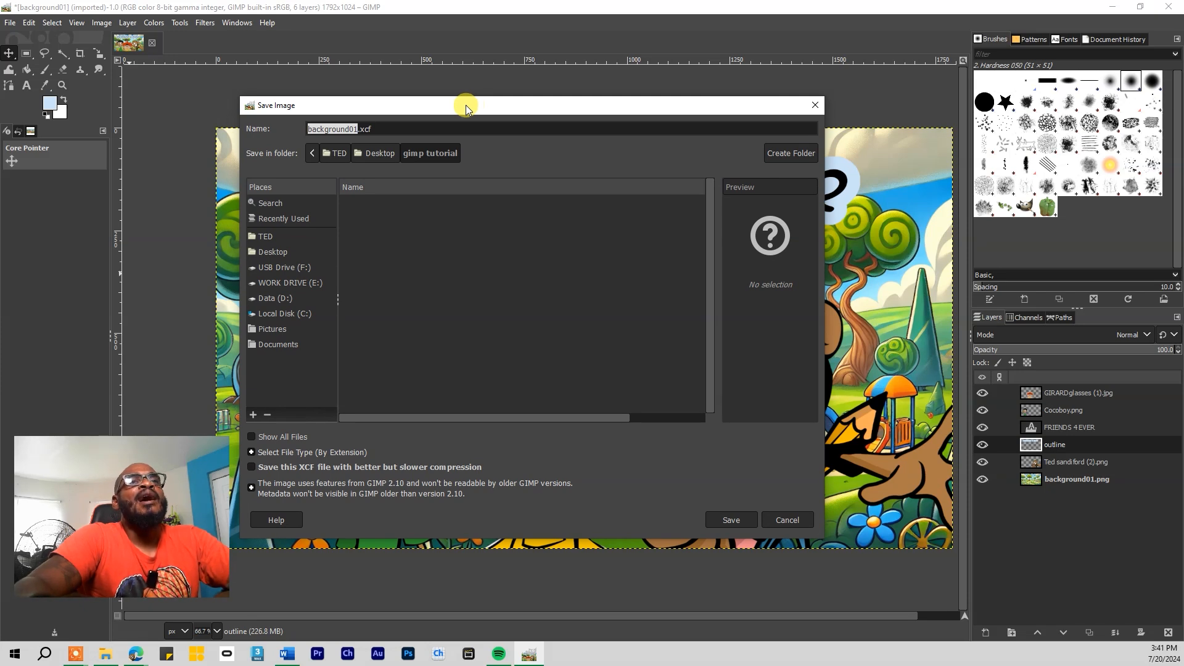
{"action": "left_click", "coordinate": [273, 253]}
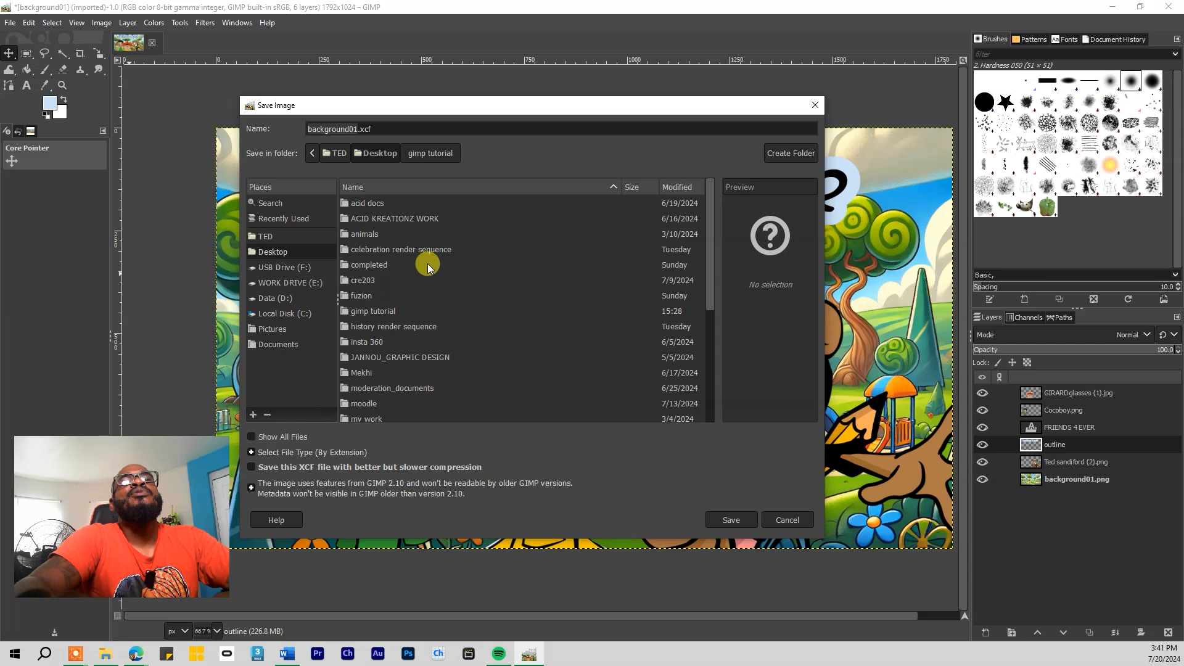
{"action": "scroll", "coordinate": [439, 288], "scroll_direction": "down", "scroll_amount": 3}
{"action": "scroll", "coordinate": [438, 288], "scroll_direction": "up", "scroll_amount": 1}
{"action": "double_click", "coordinate": [375, 250]}
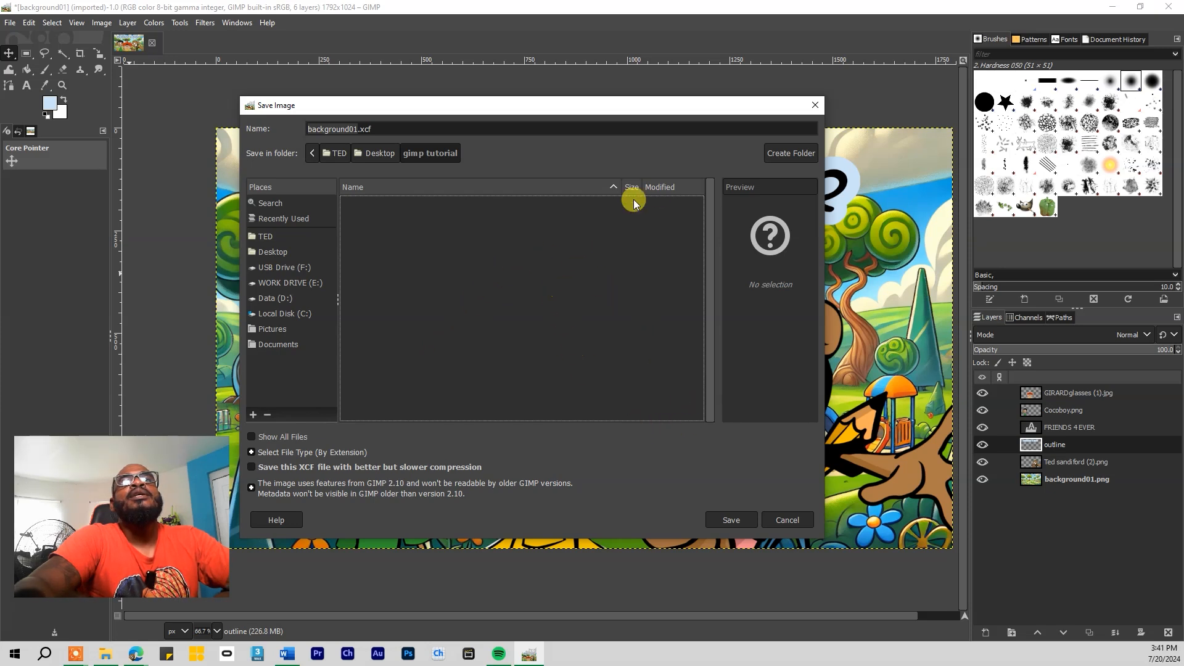
{"action": "left_click", "coordinate": [719, 521]}
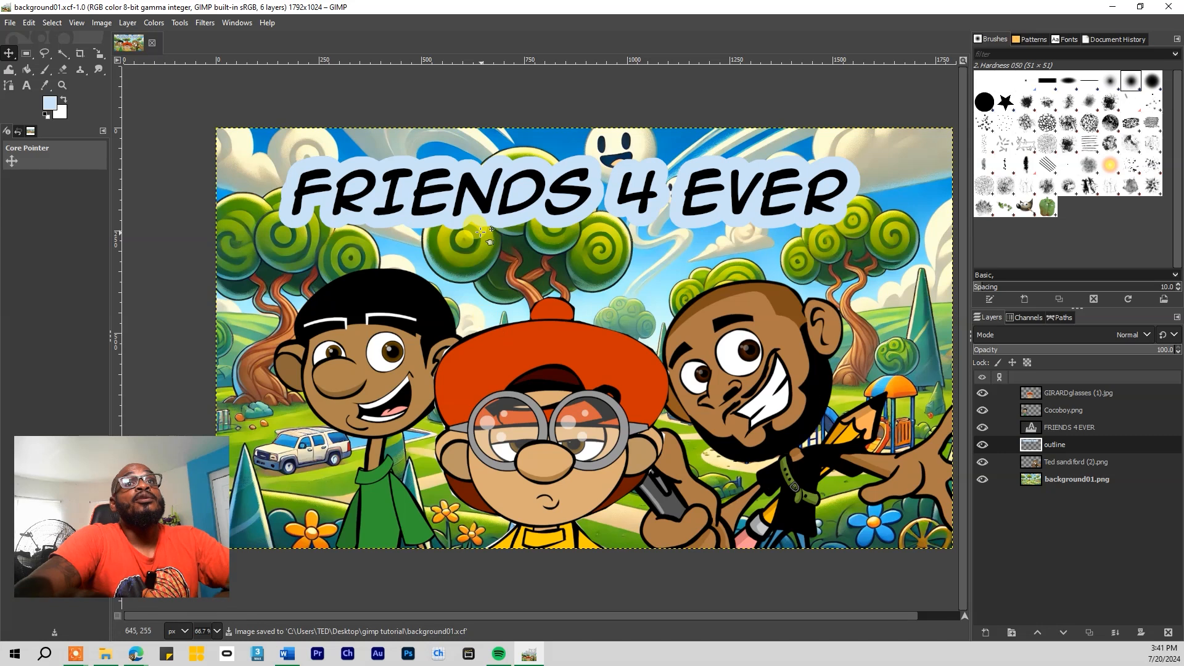
{"action": "left_click", "coordinate": [99, 658]}
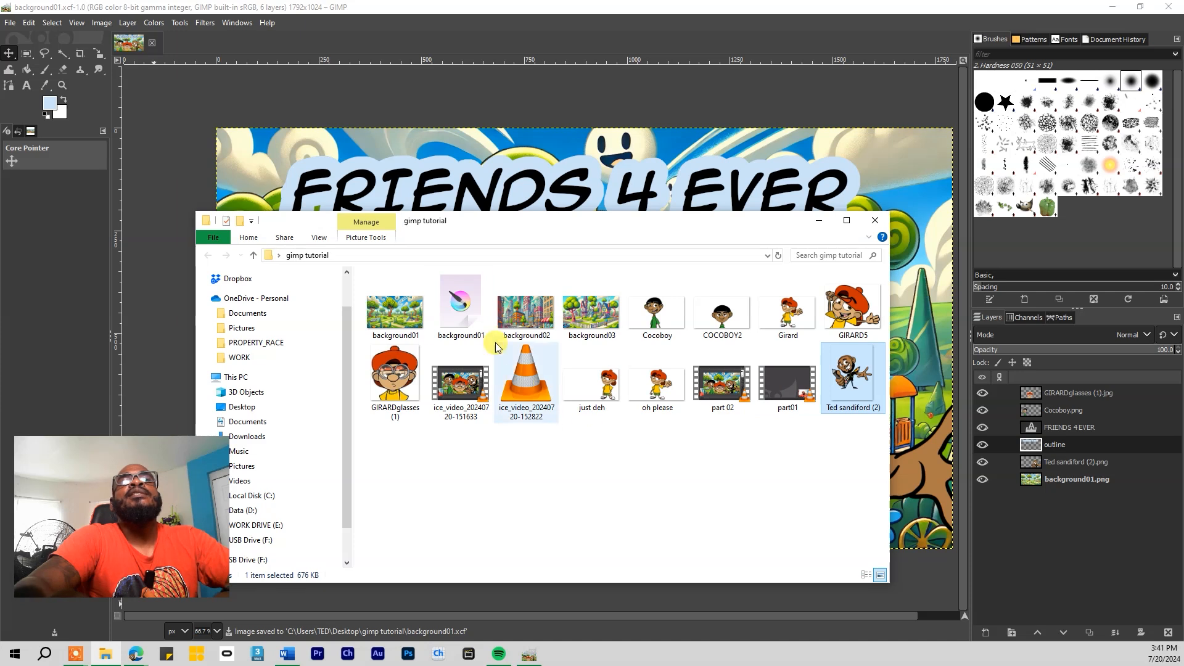
{"action": "left_click", "coordinate": [463, 303]}
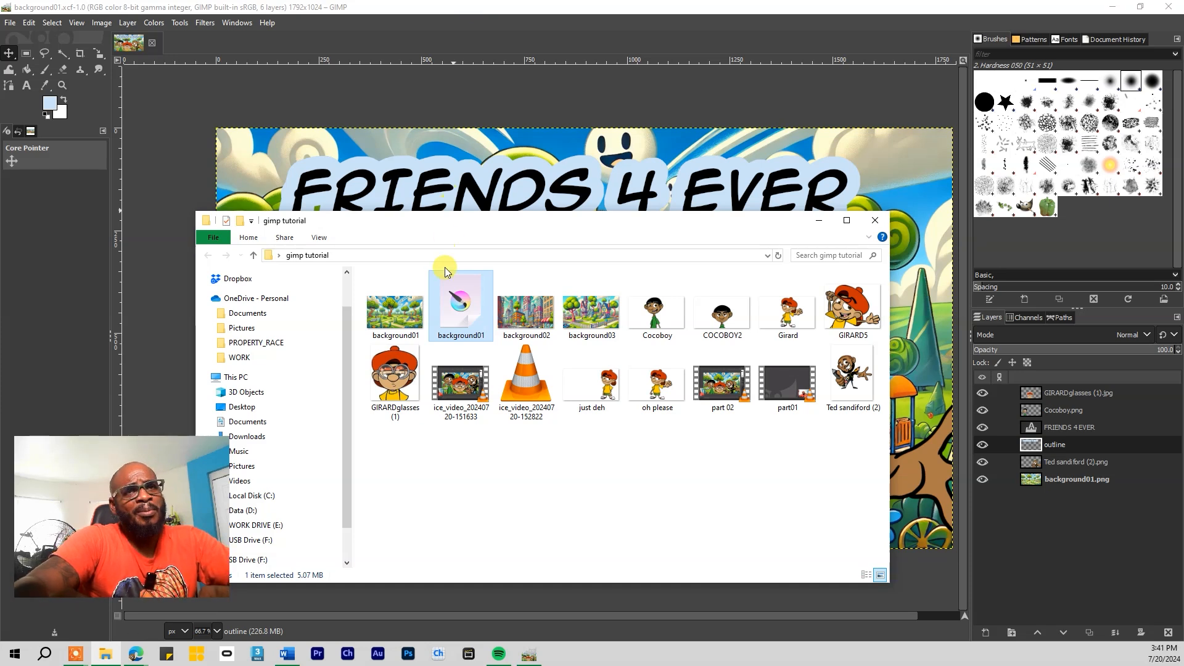
{"action": "left_click", "coordinate": [515, 41]}
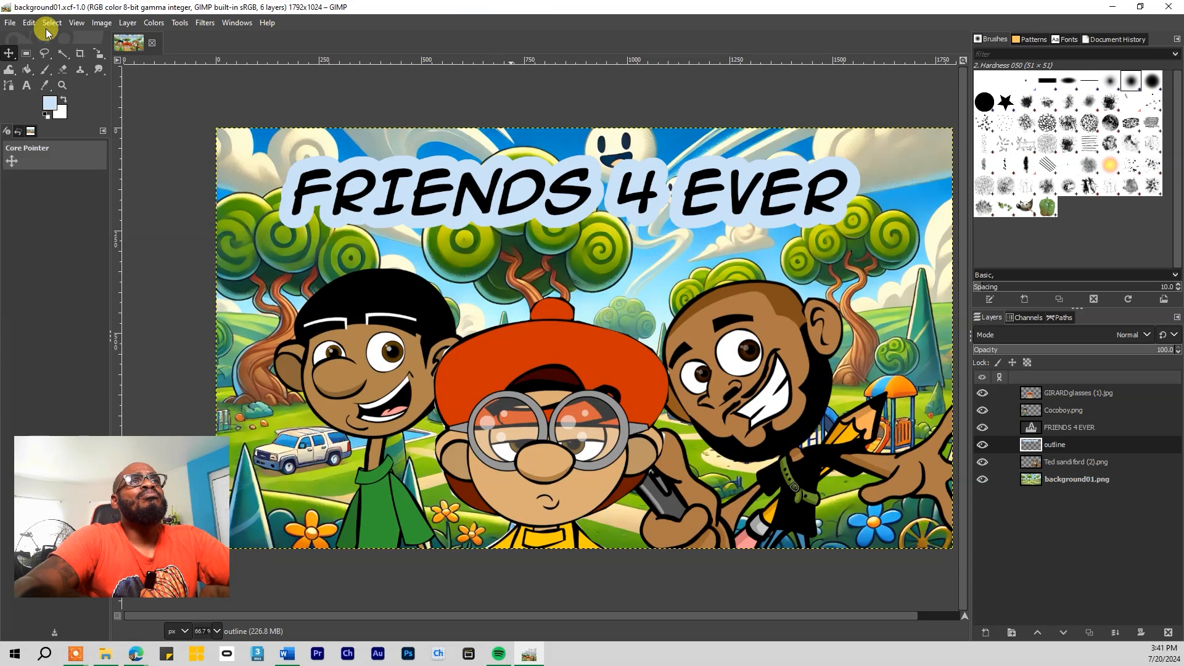
Save As under the new name friends4ever.xcf
{"action": "left_click", "coordinate": [10, 23]}
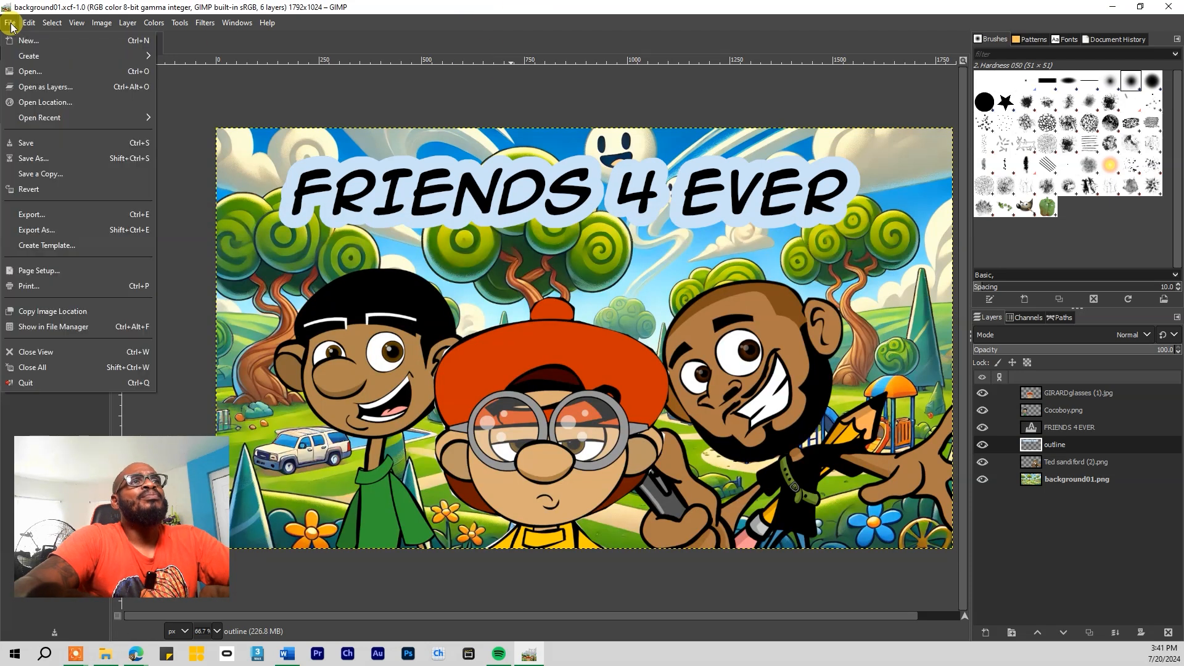
{"action": "left_click", "coordinate": [53, 158]}
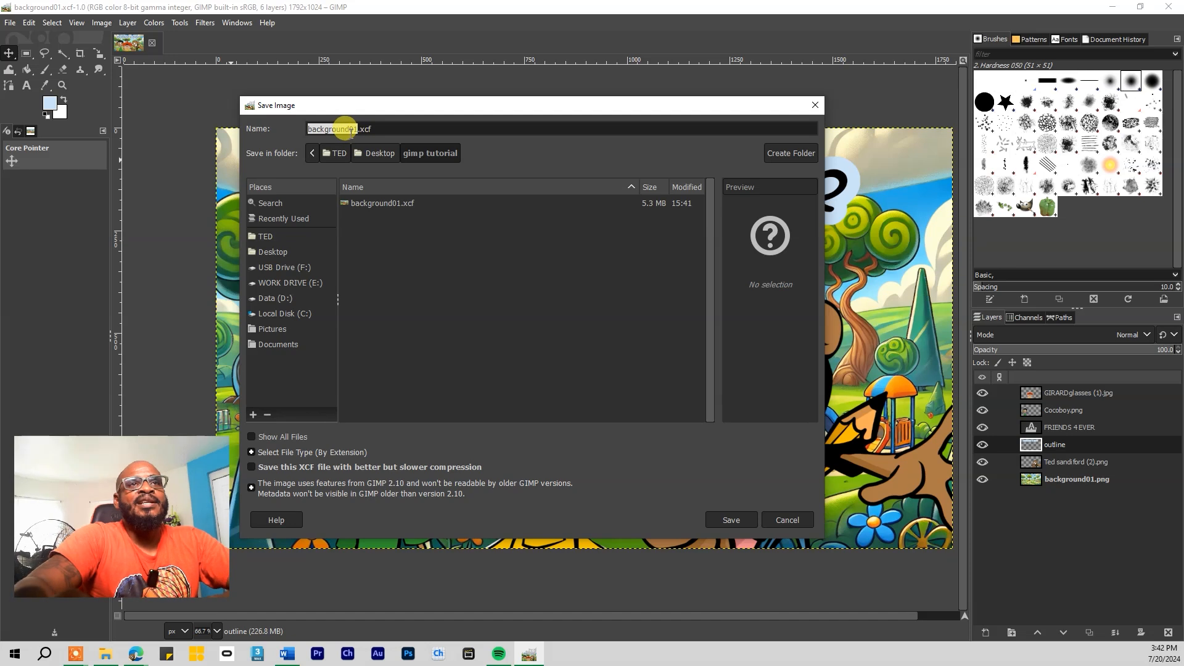
{"action": "type", "text": "friends4ever"}
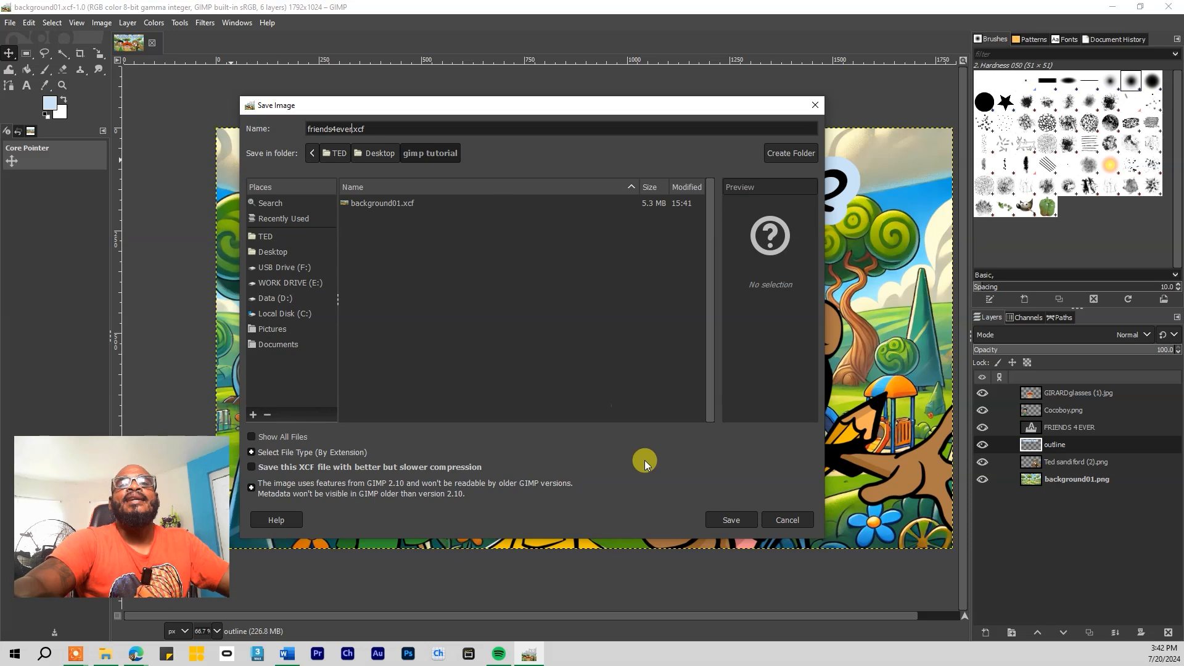
{"action": "left_click", "coordinate": [721, 519]}
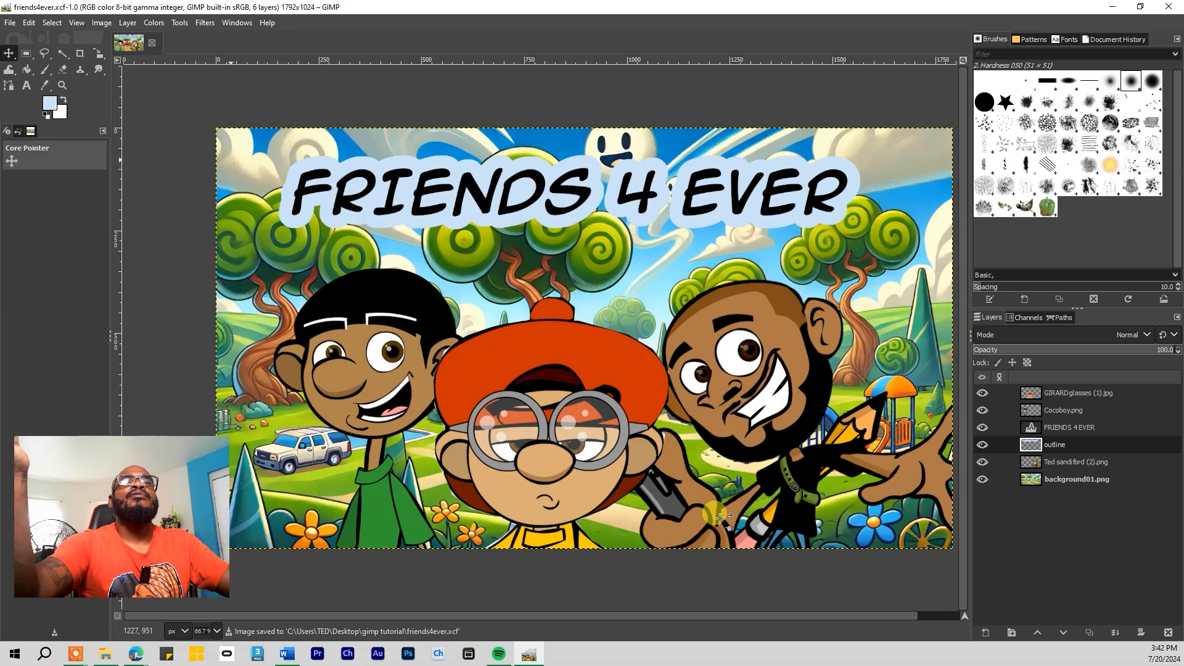
{"action": "left_click", "coordinate": [104, 654]}
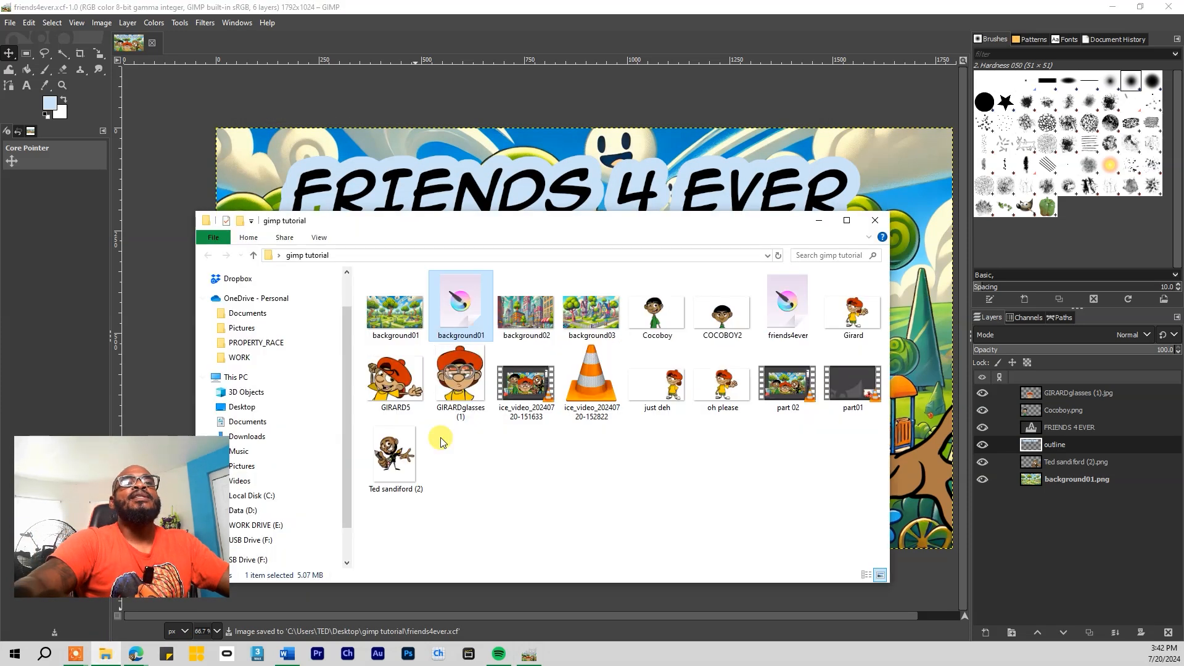
{"action": "left_click", "coordinate": [785, 307]}
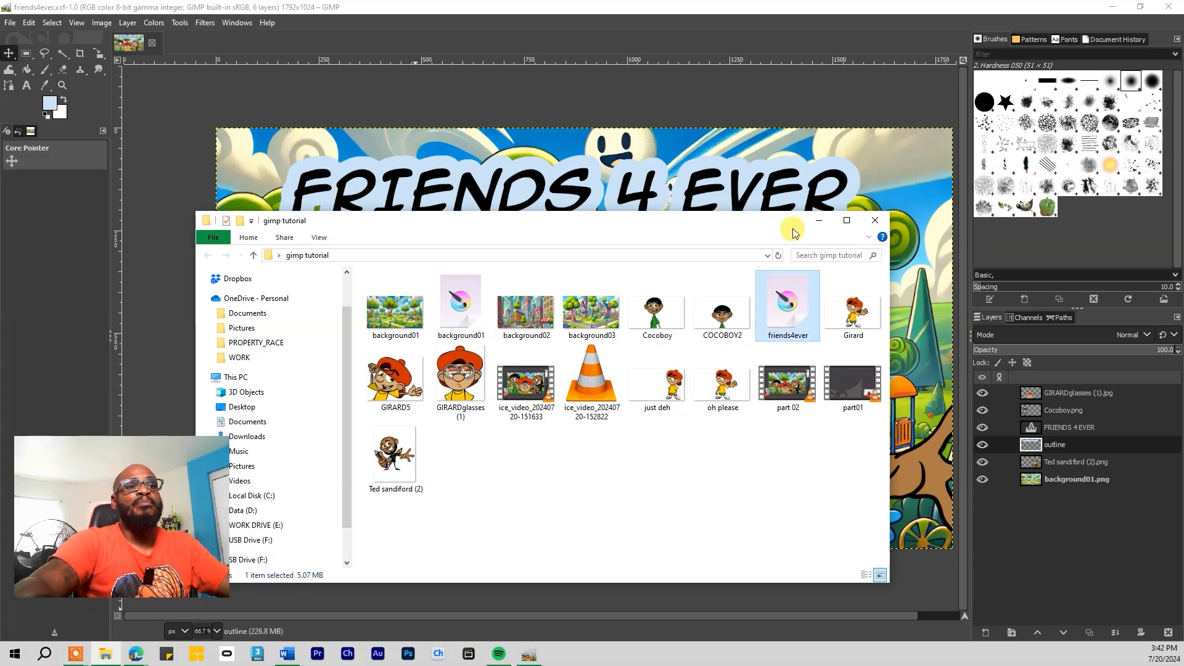
{"action": "left_click", "coordinate": [580, 11]}
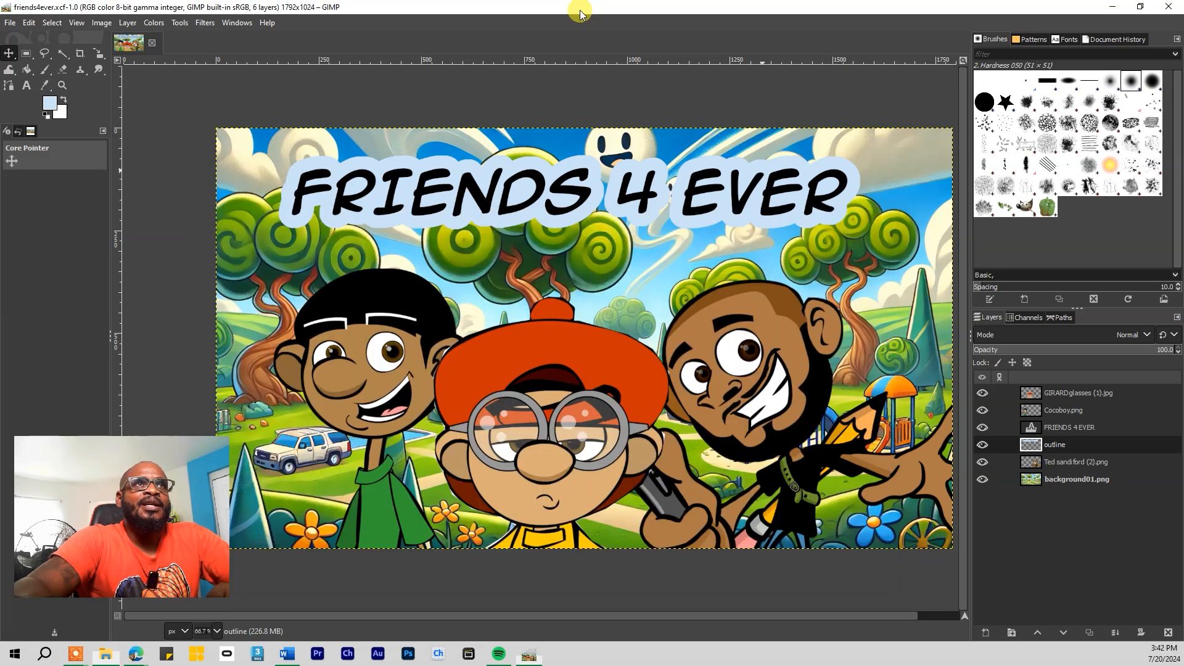
{"action": "left_click", "coordinate": [10, 23]}
{"action": "left_click", "coordinate": [42, 164]}
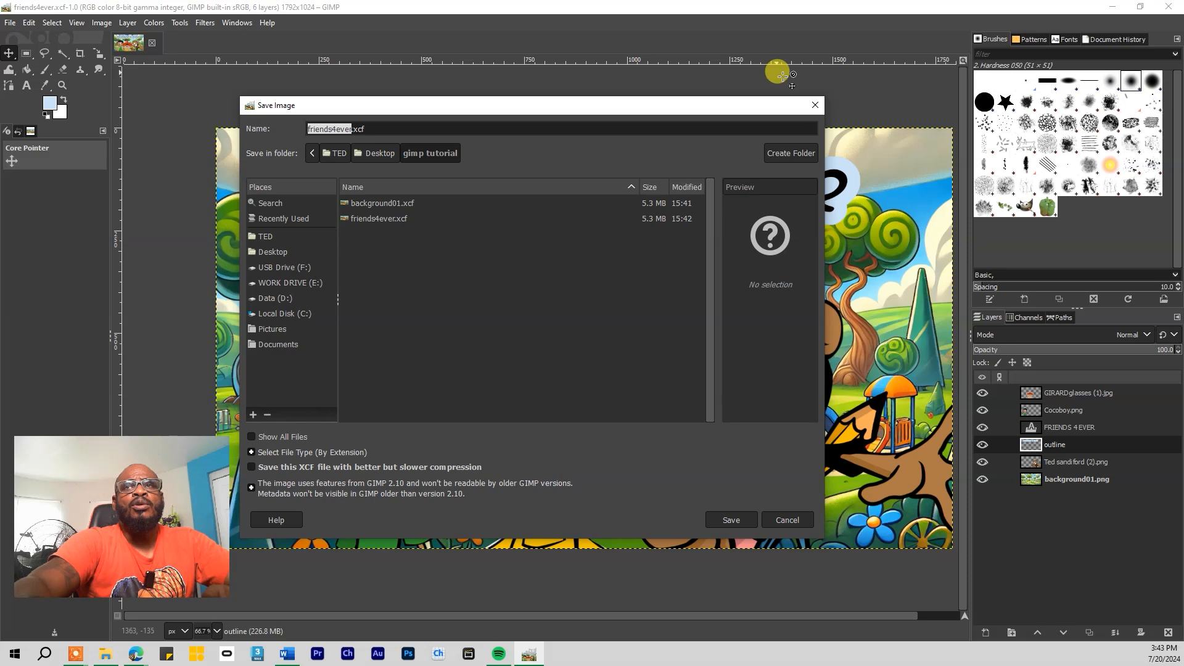
{"action": "left_click", "coordinate": [815, 105]}
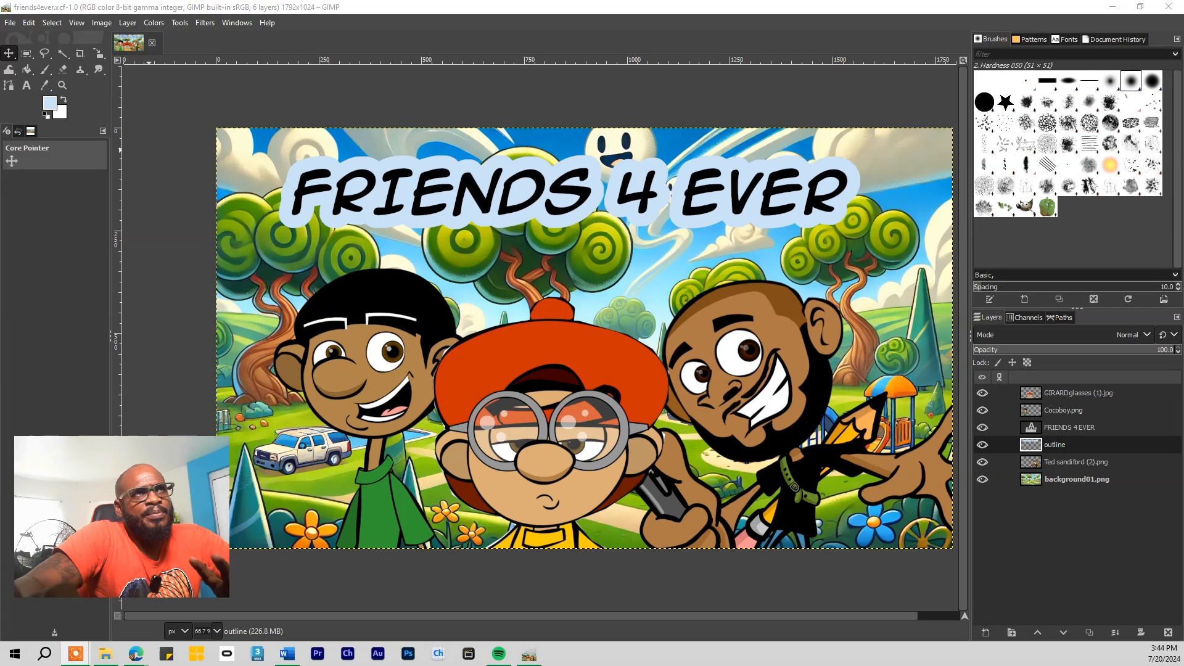
{"action": "left_click", "coordinate": [10, 23]}
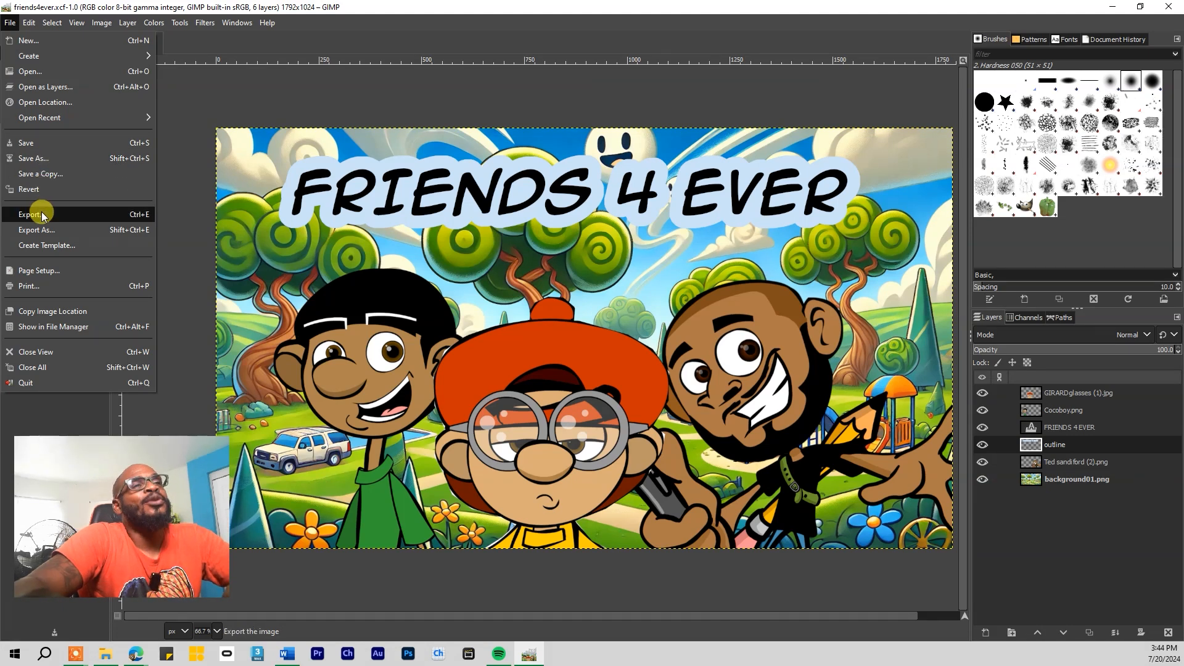
Export friends4ever.png to the gimp tutorial folder, accepting the PNG options with compression 9
{"action": "left_click", "coordinate": [38, 230]}
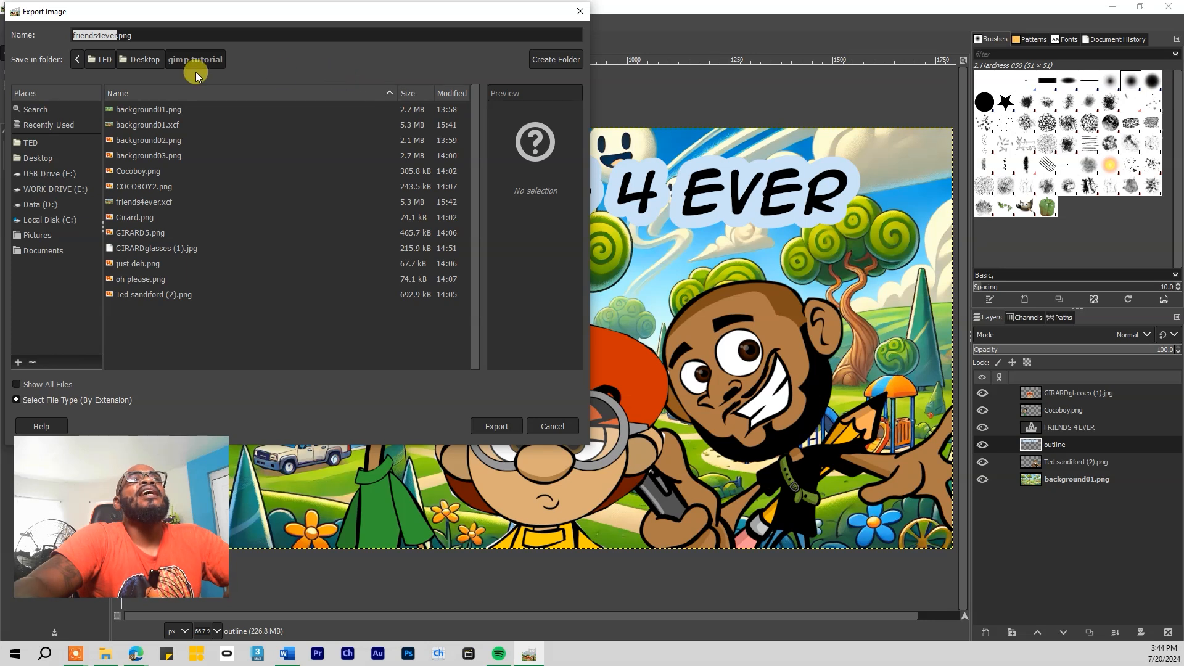
{"action": "left_click_drag", "start_coordinate": [196, 12], "coordinate": [380, 92]}
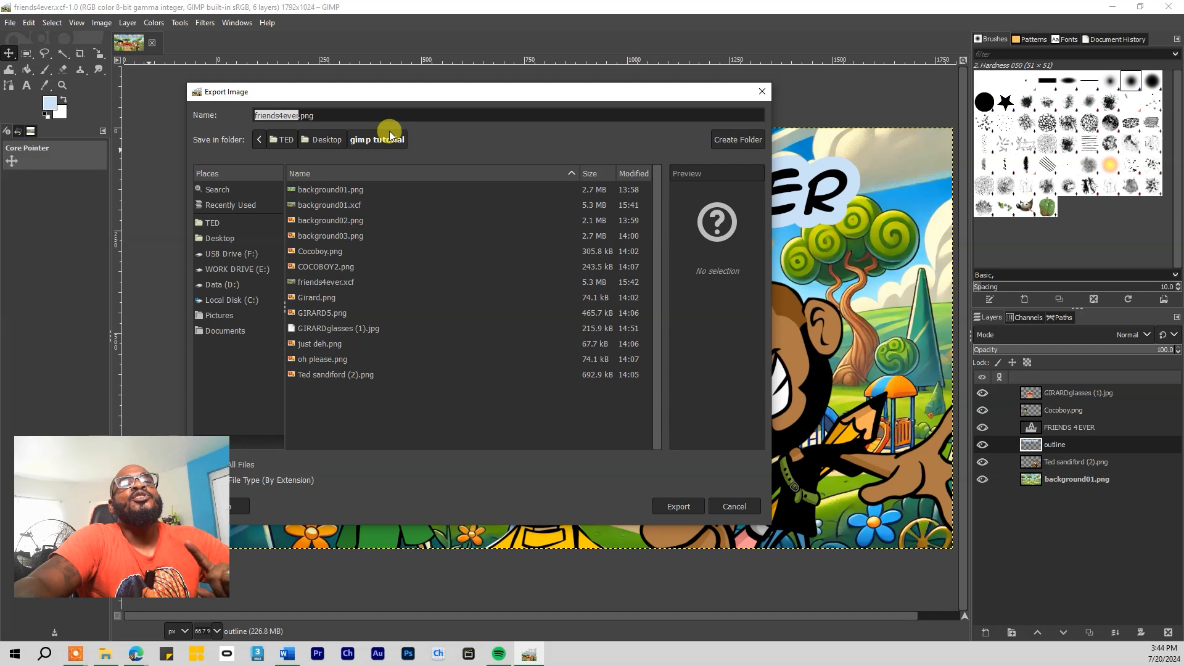
{"action": "left_click_drag", "start_coordinate": [423, 96], "coordinate": [490, 100]}
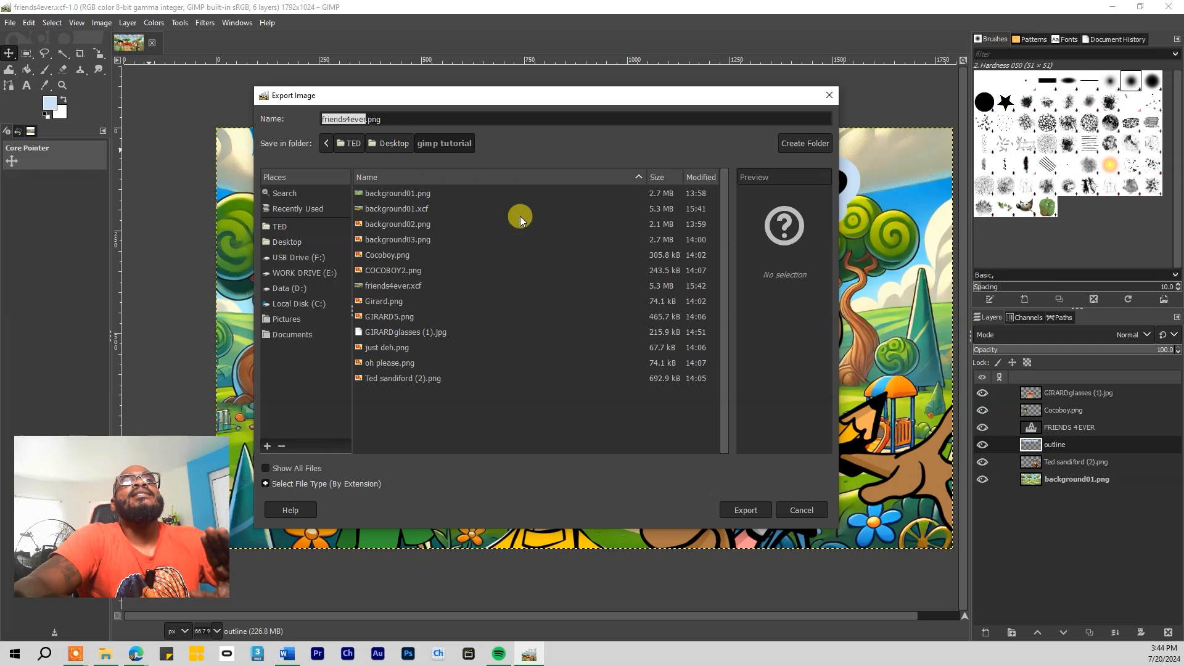
{"action": "left_click", "coordinate": [748, 506]}
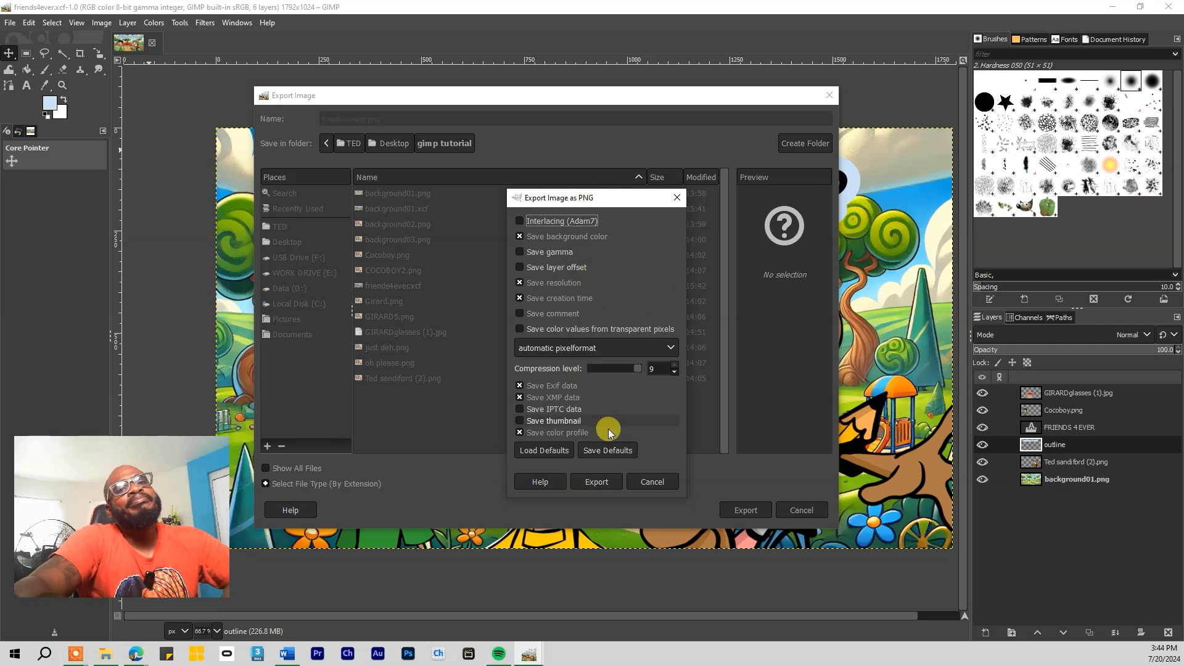
{"action": "left_click", "coordinate": [596, 482]}
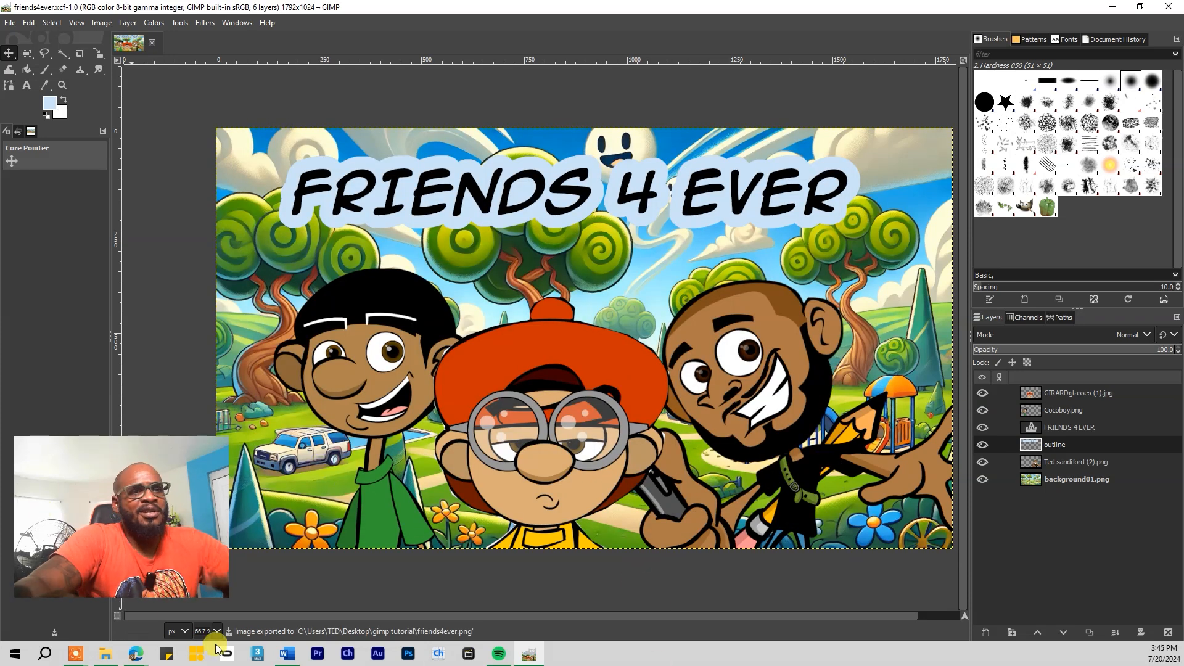
Open friends4ever.png from the project folder and maximize it in the Photos viewer to check the finished scene
{"action": "left_click", "coordinate": [106, 656]}
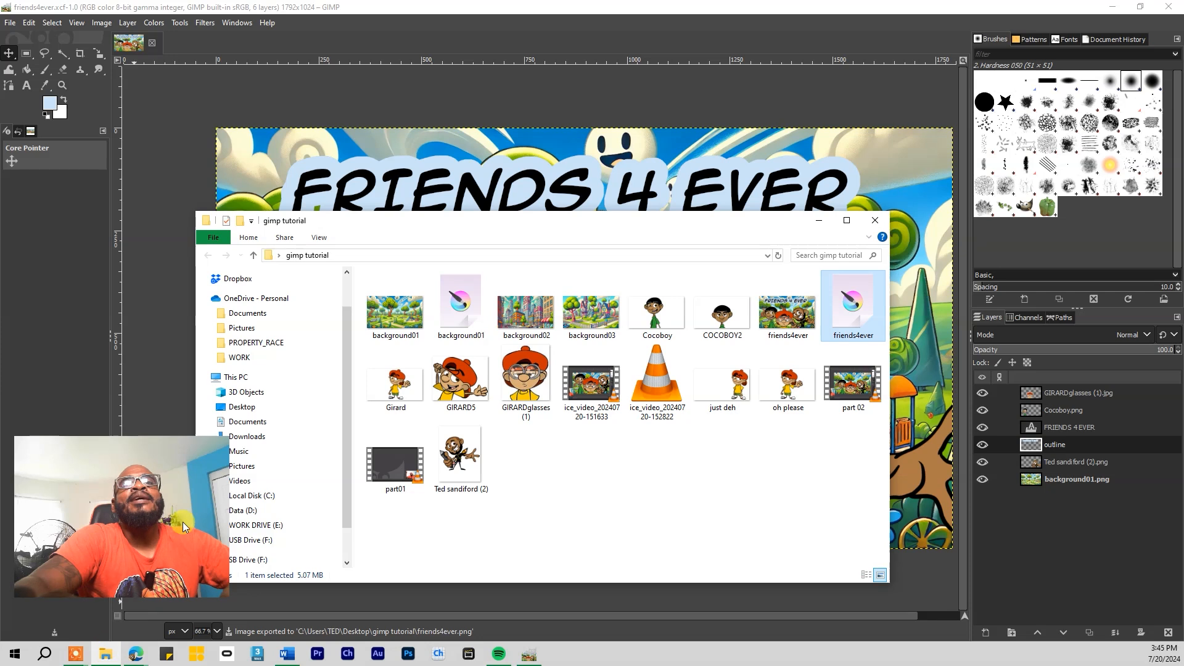
{"action": "left_click_drag", "start_coordinate": [620, 222], "coordinate": [586, 176]}
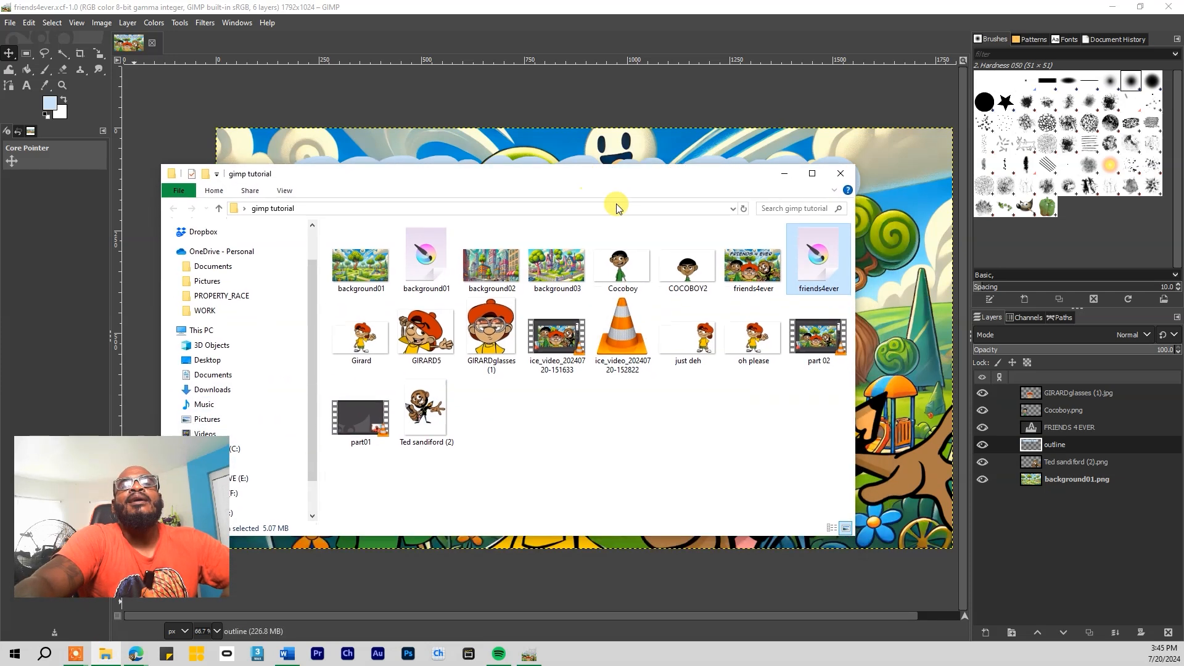
{"action": "double_click", "coordinate": [754, 268]}
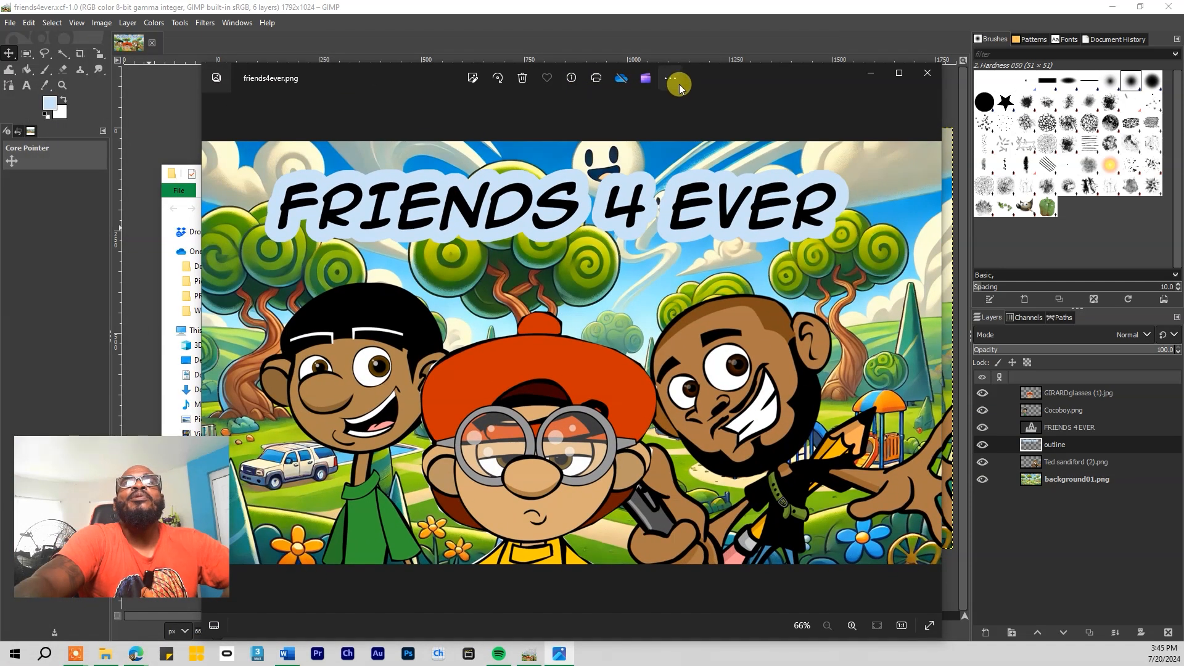
{"action": "double_click", "coordinate": [691, 81]}
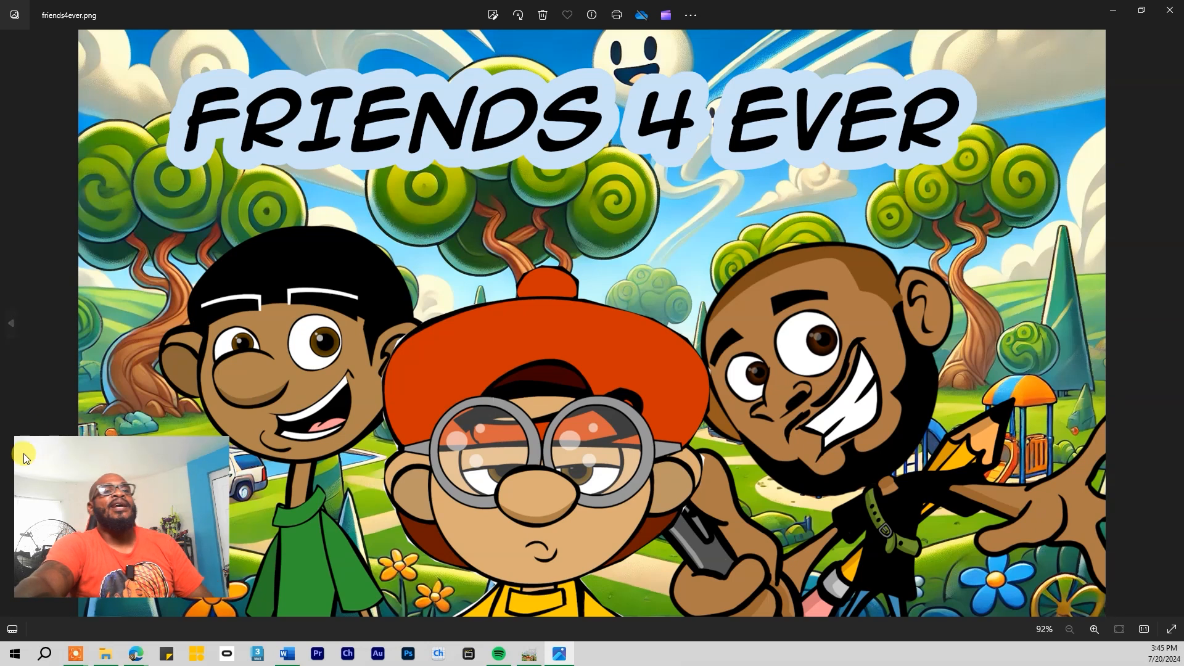